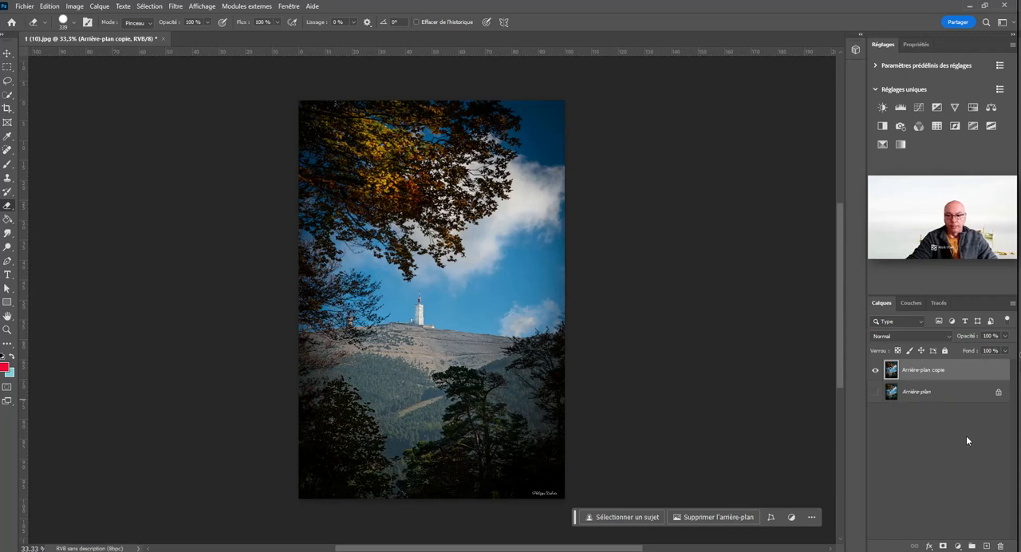
Step: Add a solid colour fill layer above the Arrière-plan copie layer
click(965, 546)
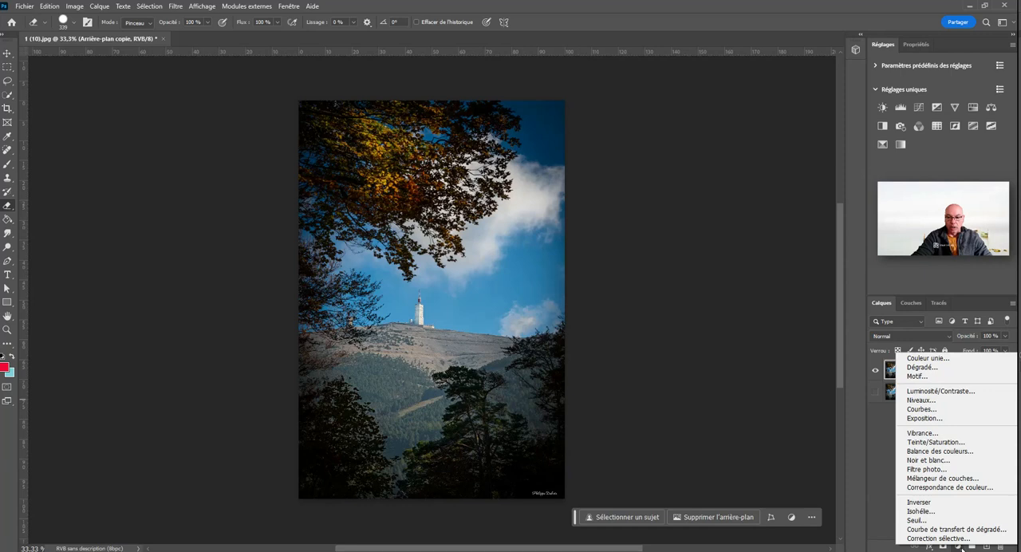
click(881, 513)
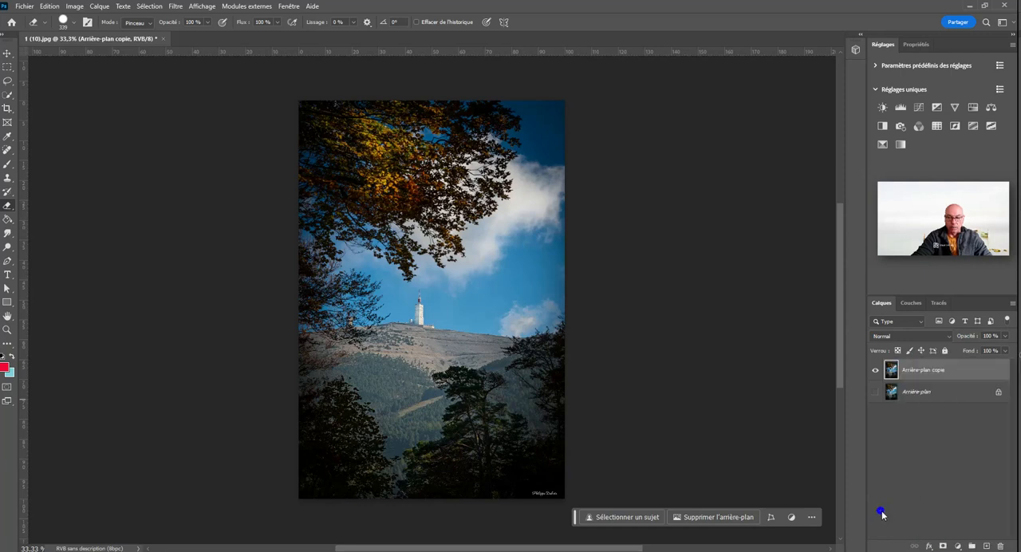
click(958, 547)
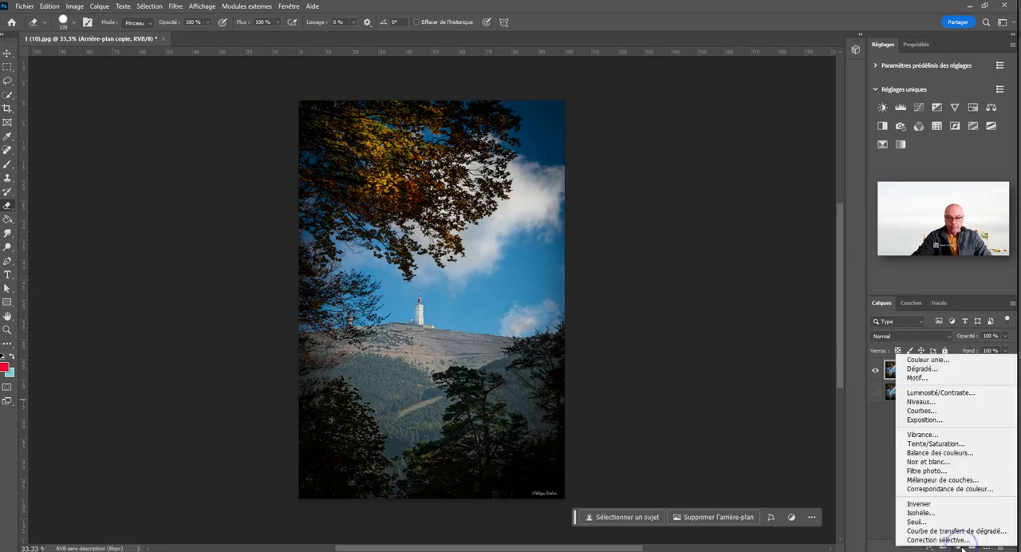
click(917, 363)
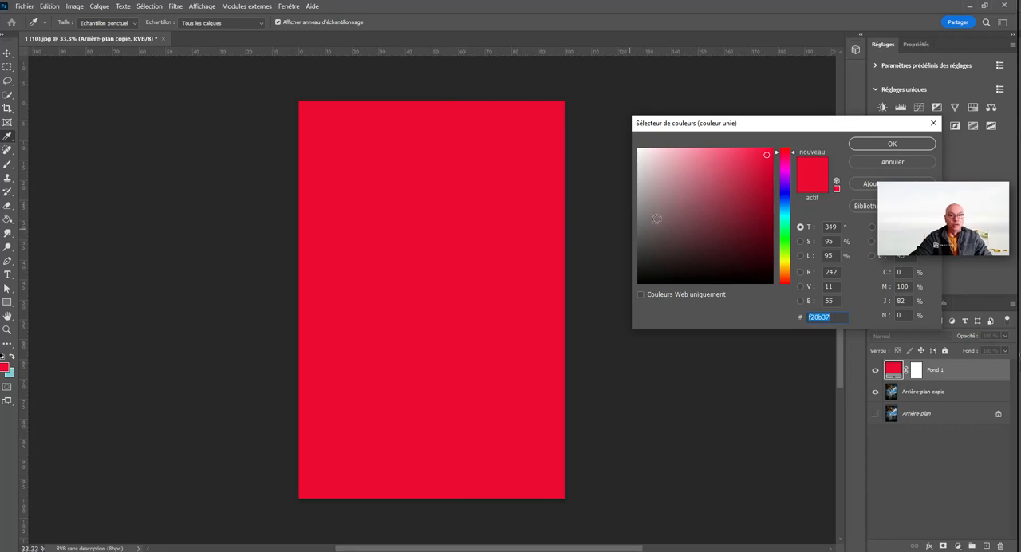
Step: Try out several red and violet shades for the fill, ending on a strongly saturated blue
click(682, 211)
click(734, 184)
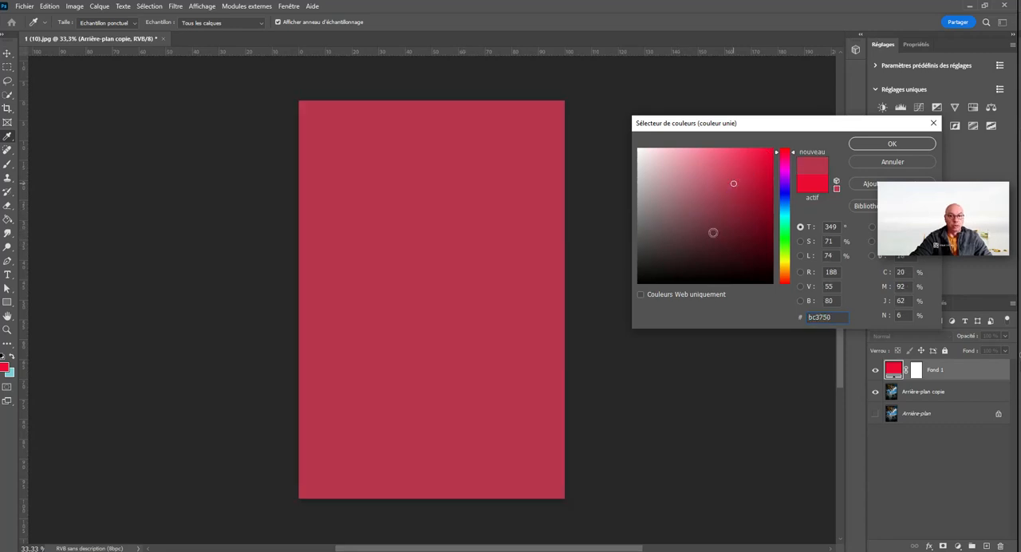
click(713, 232)
click(735, 230)
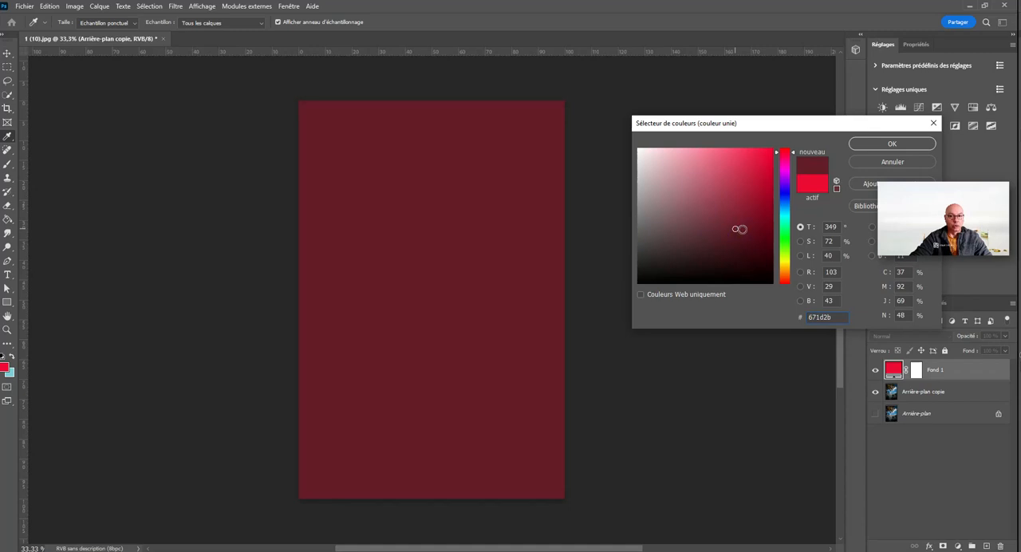
click(743, 175)
click(788, 192)
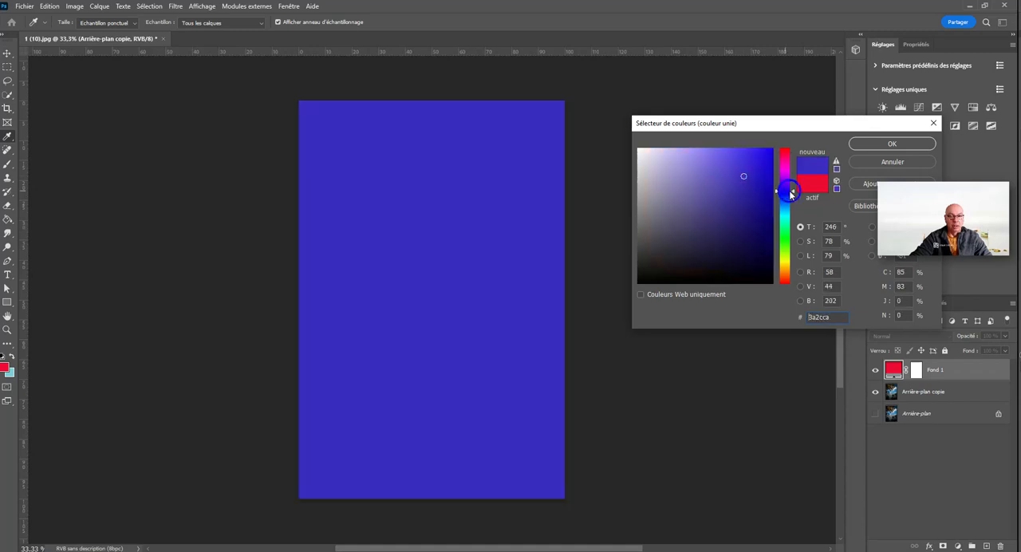
click(691, 178)
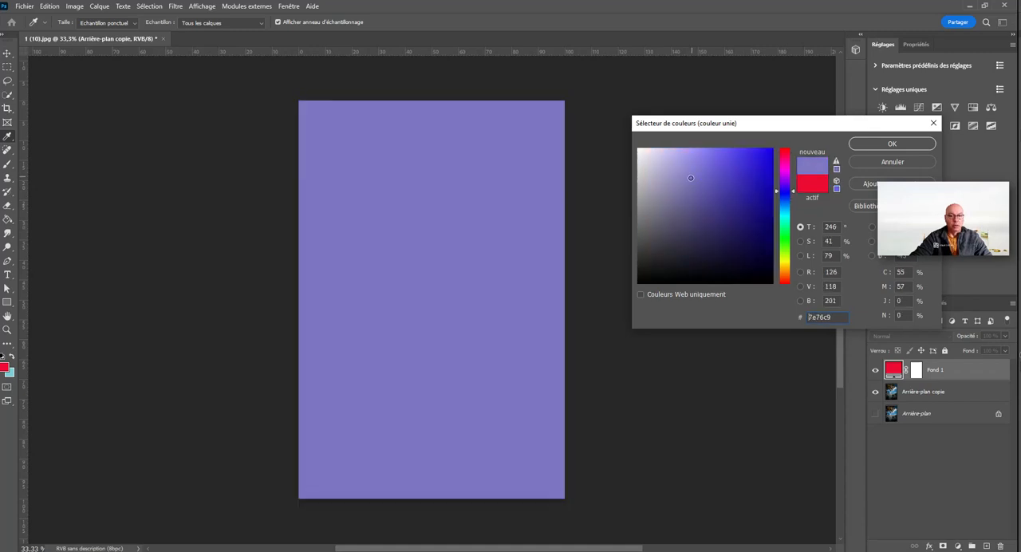
mouse_move(691, 178)
mouse_down()
mouse_move(681, 187)
mouse_move(717, 205)
mouse_move(656, 235)
mouse_move(695, 177)
mouse_move(765, 157)
mouse_up()
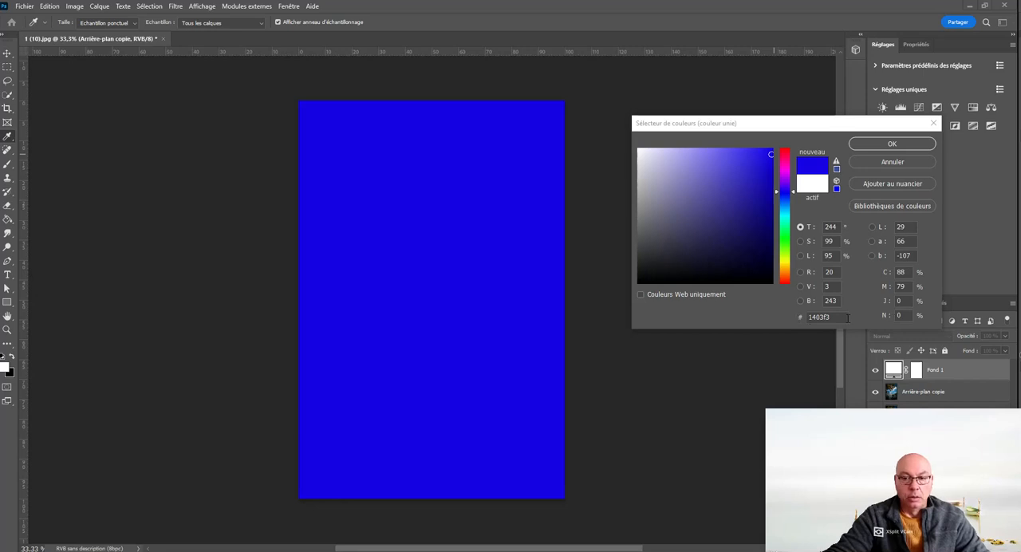
Step: Replace the fill colour's hex code to get cyan 0fffff and apply it
drag(847, 318, 801, 319)
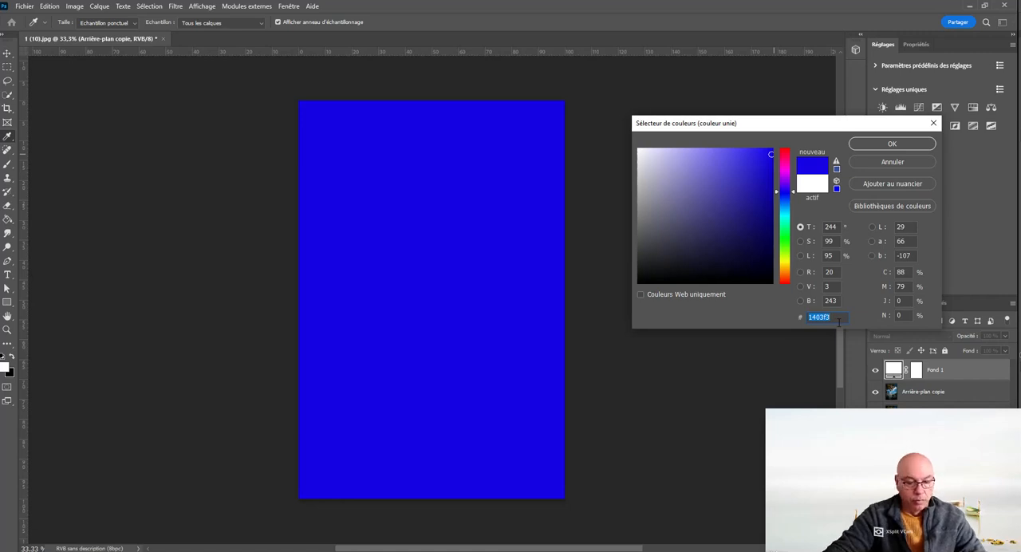
text(fffff)
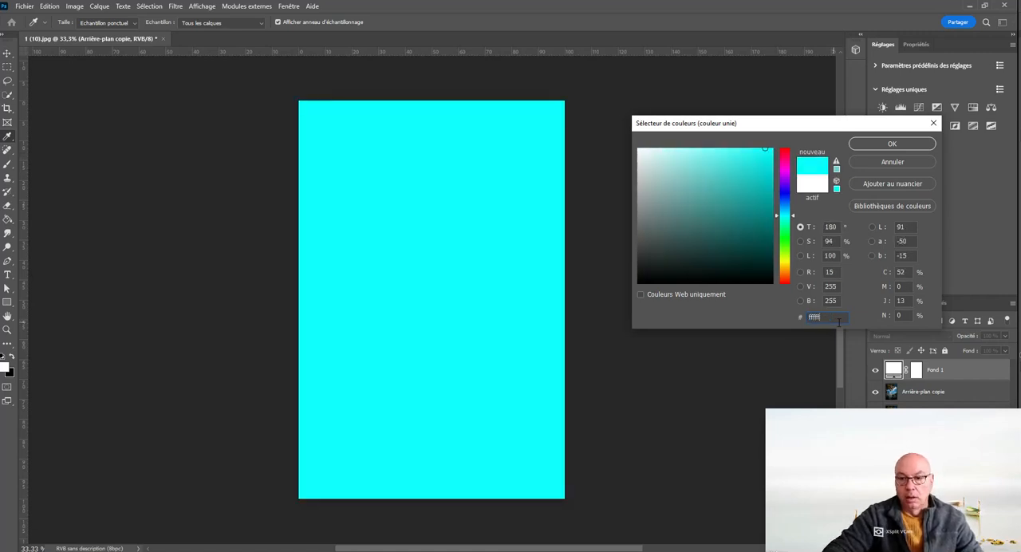
key(Return)
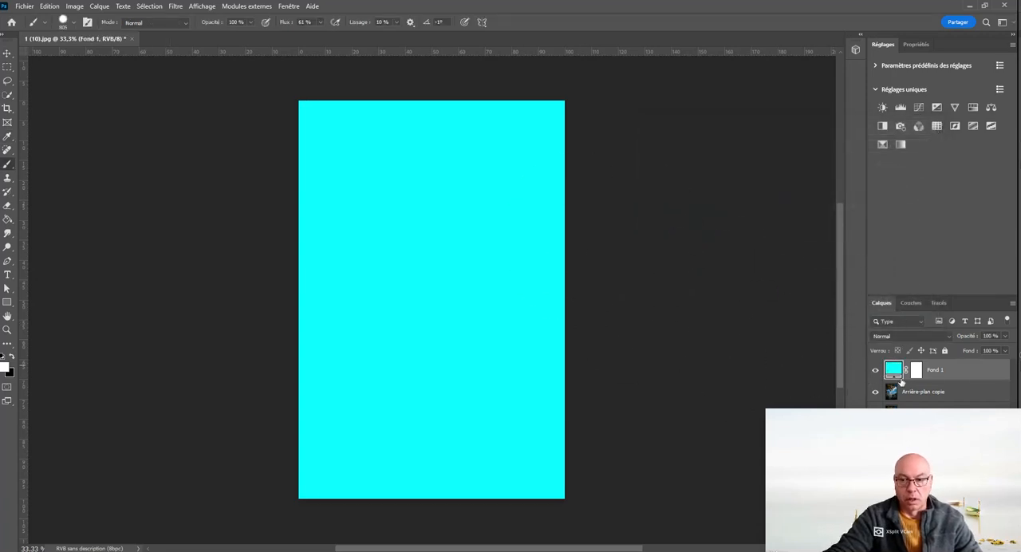
Step: Correct the fill layer's hex code to ffffff for pure white and apply it
double_click(894, 370)
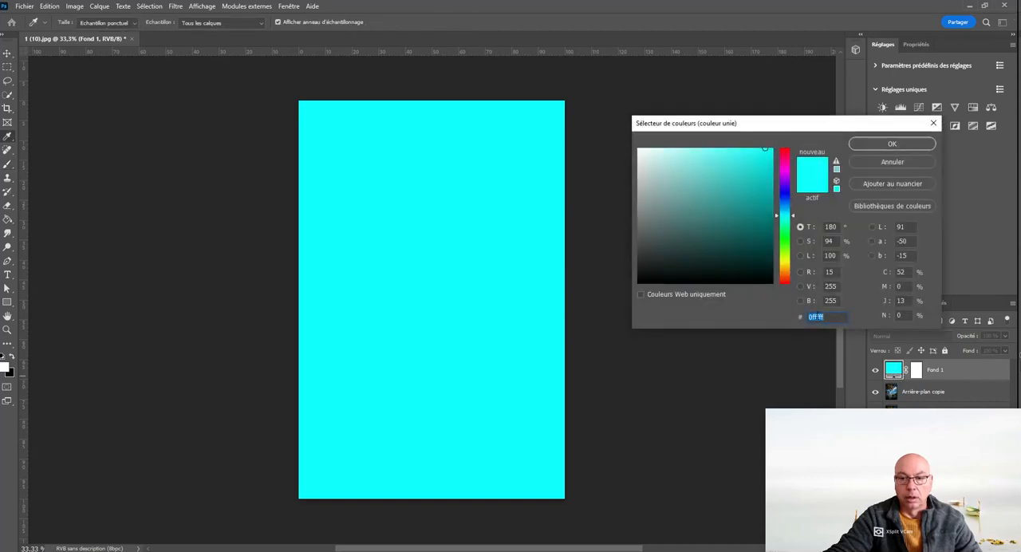
click(812, 318)
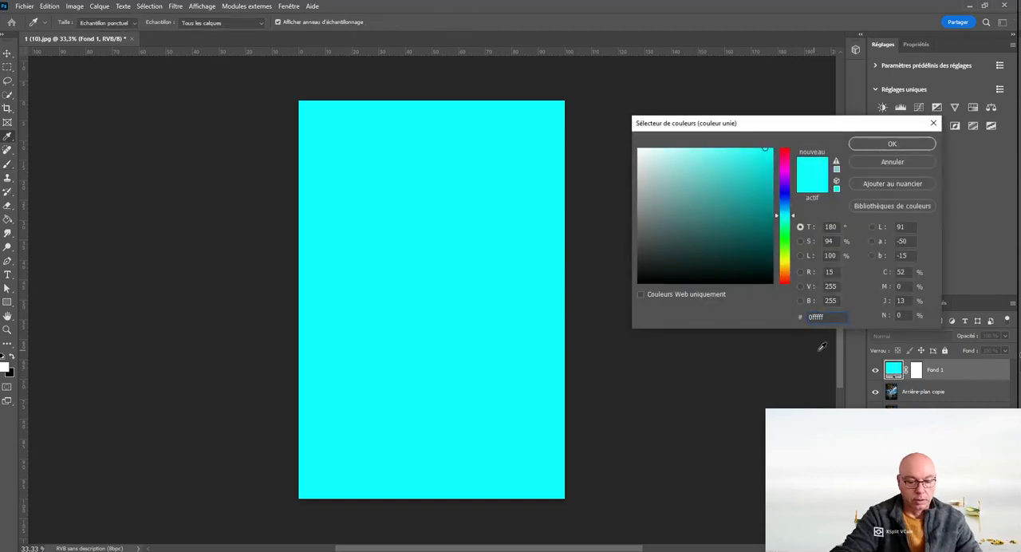
key(BackSpace)
text(ff)
key(Return)
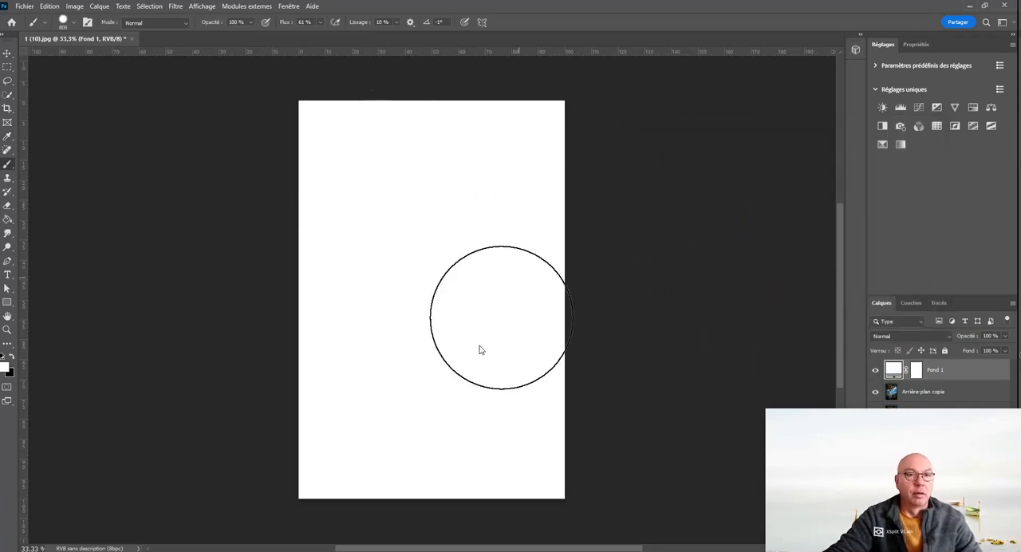
Step: Recolour the fill layer with the saturated blue 1106ef and lower its opacity to 40 %
double_click(894, 372)
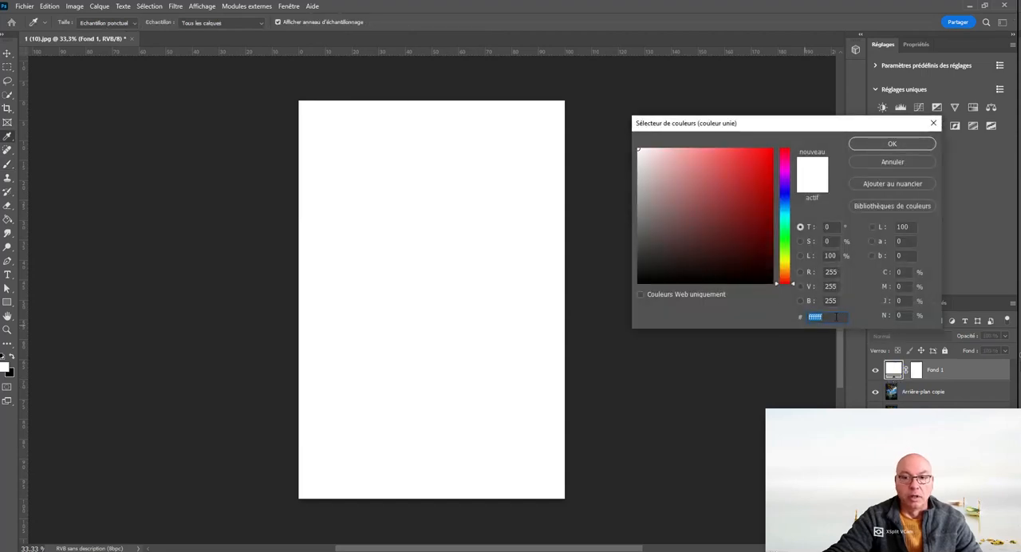
click(753, 208)
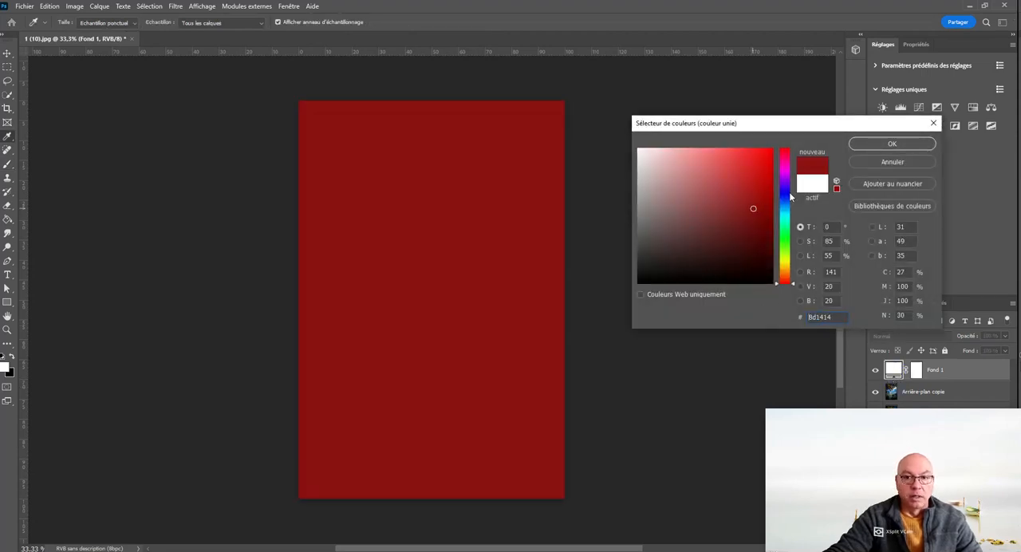
click(789, 192)
click(765, 162)
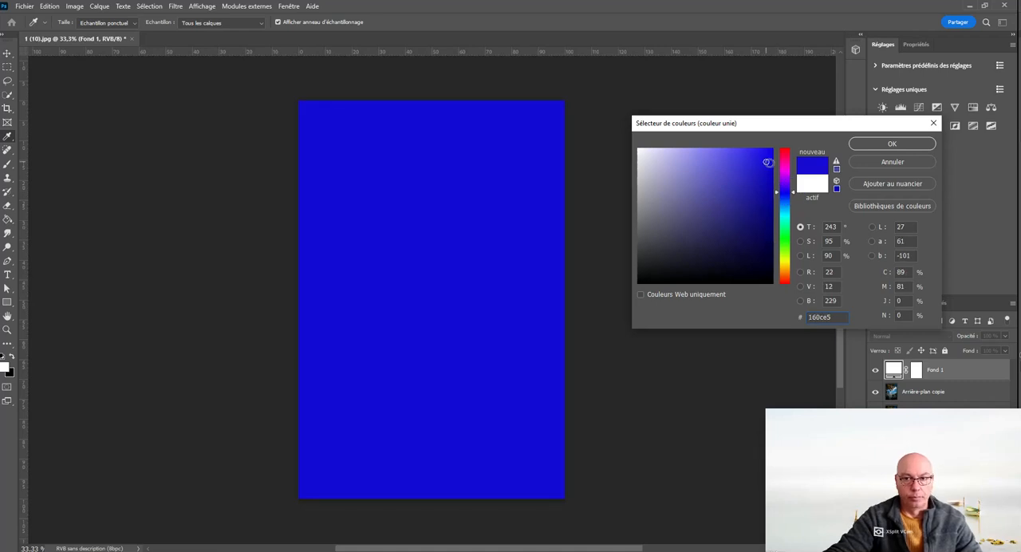
click(774, 156)
click(770, 157)
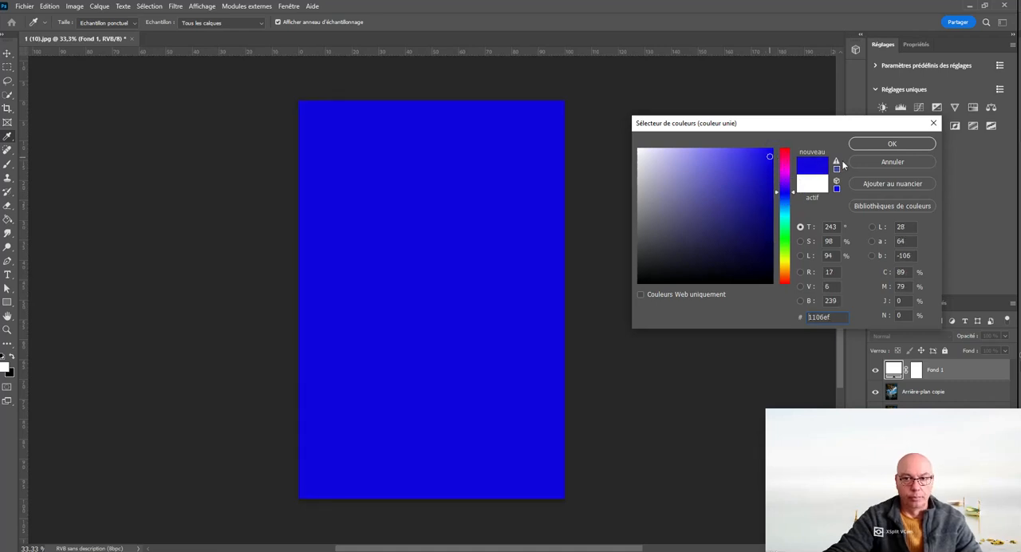
click(894, 144)
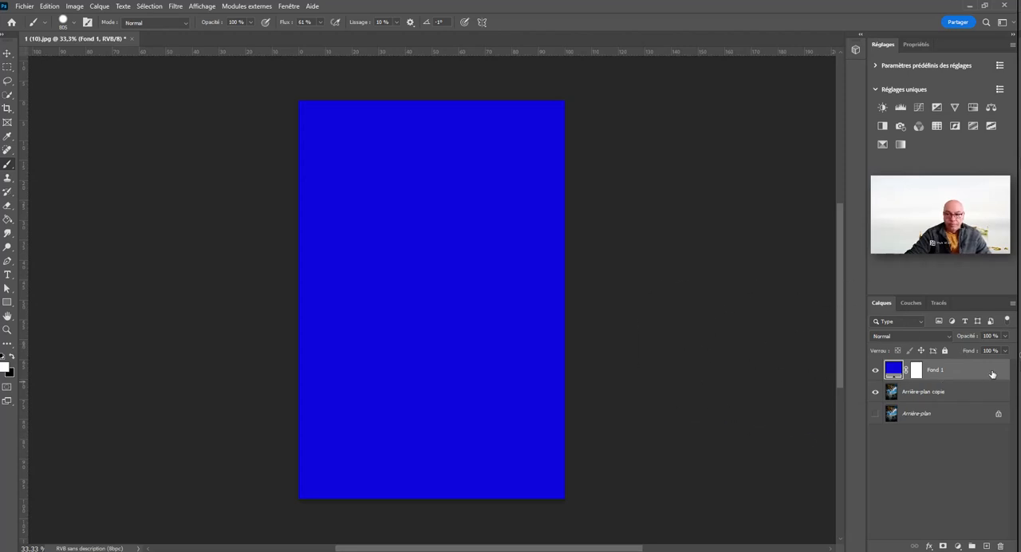
click(1007, 337)
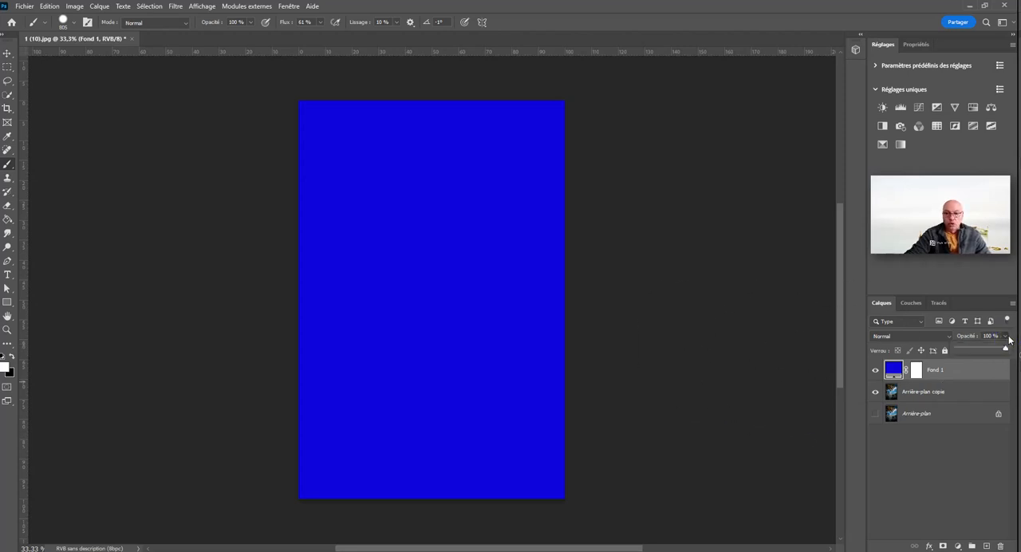
mouse_move(1008, 349)
mouse_down()
mouse_move(944, 348)
mouse_move(979, 349)
mouse_up()
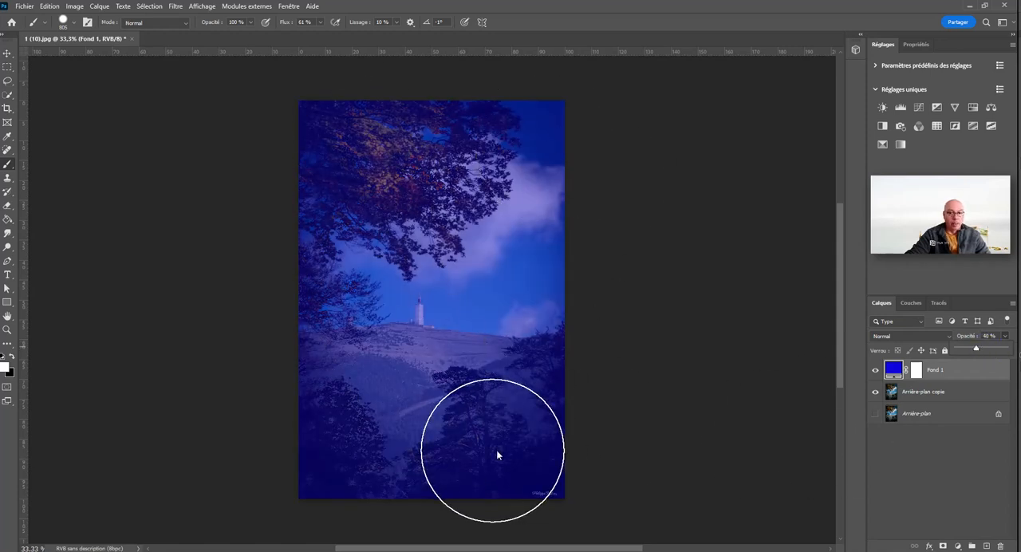
Step: Change the fill layer's colour to a strong red, trying other hues and shades before applying it
double_click(898, 379)
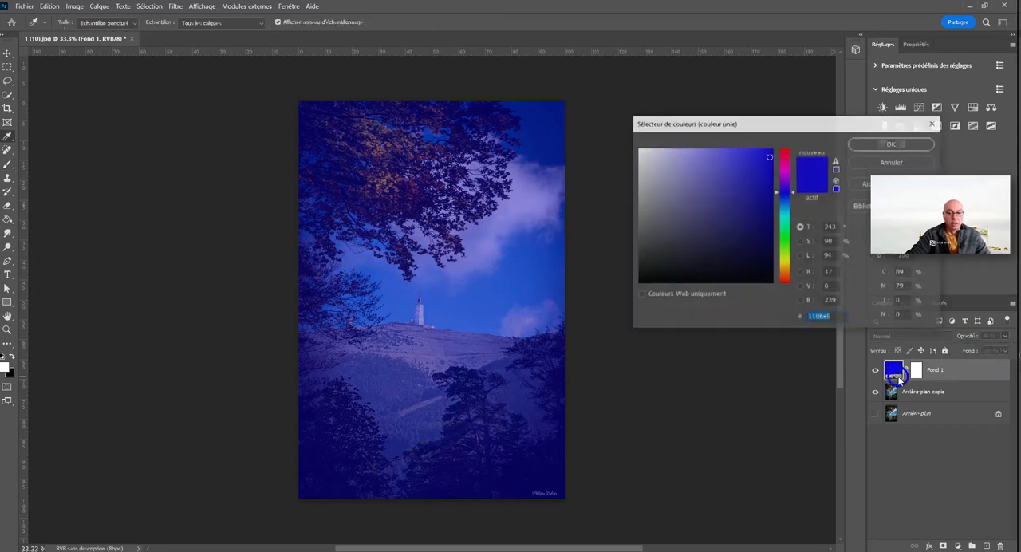
click(788, 150)
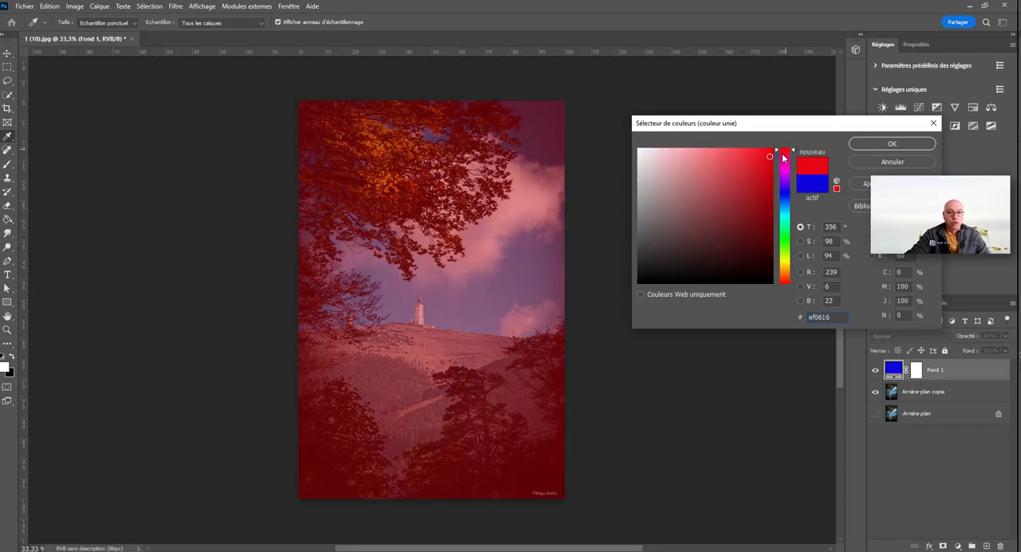
click(712, 162)
drag(711, 162, 770, 169)
click(786, 233)
click(786, 152)
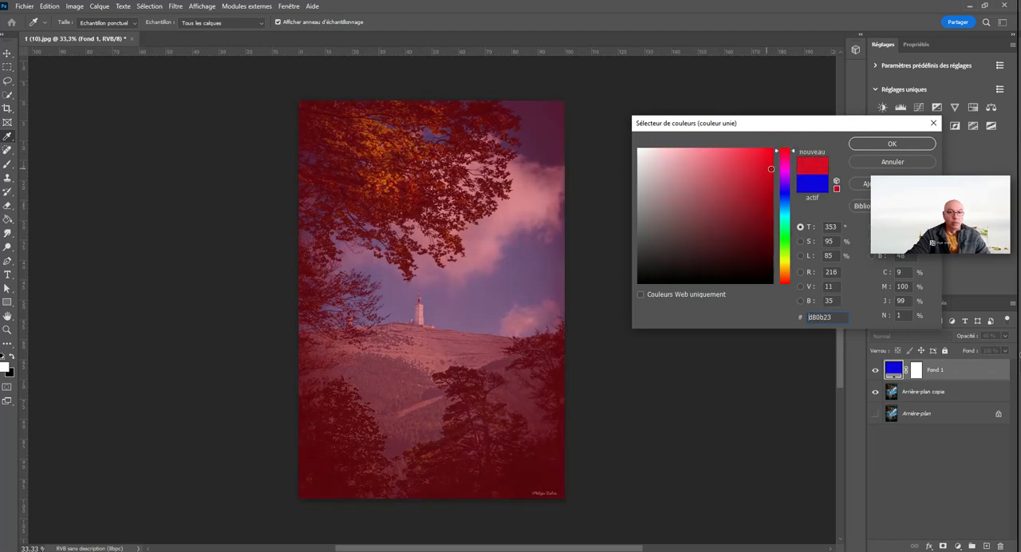
click(892, 144)
Step: Paint black with the Brush on the fill layer's mask across the photo's middle band to hide the red there
key(b)
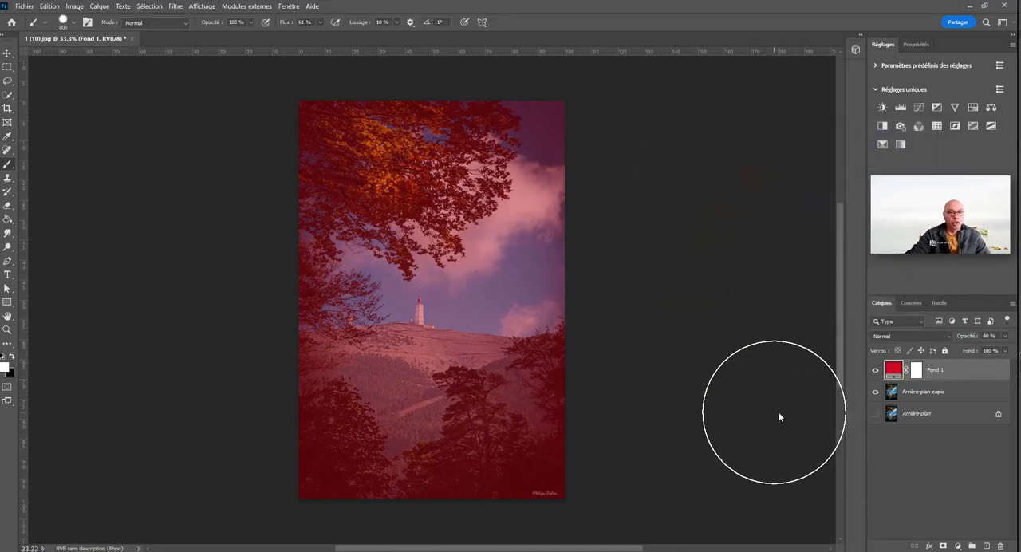
click(916, 370)
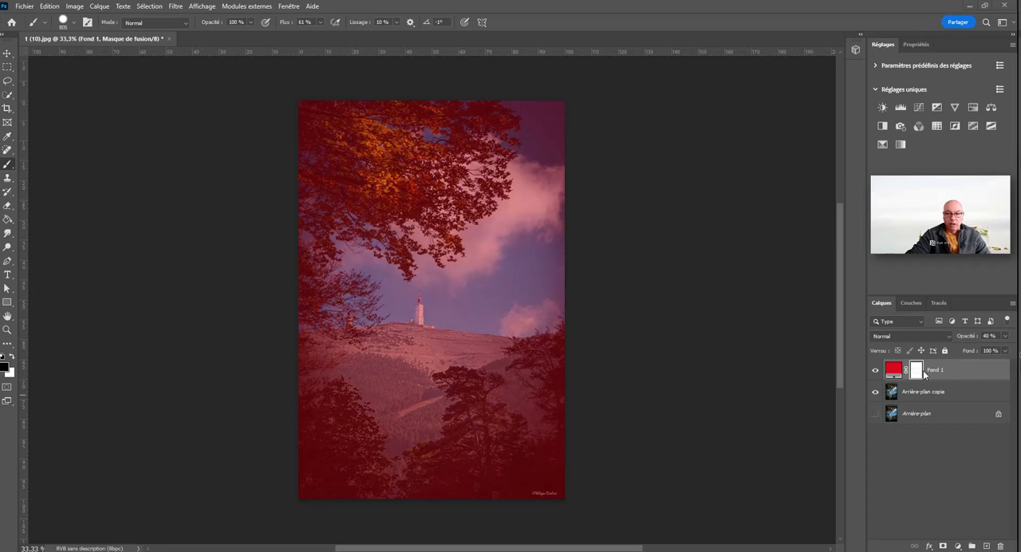
click(895, 371)
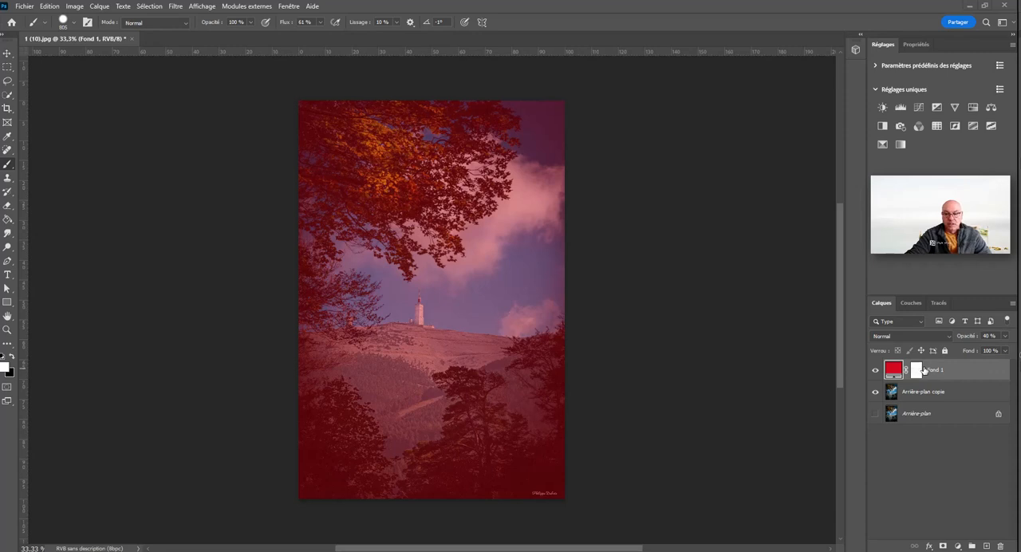
click(919, 371)
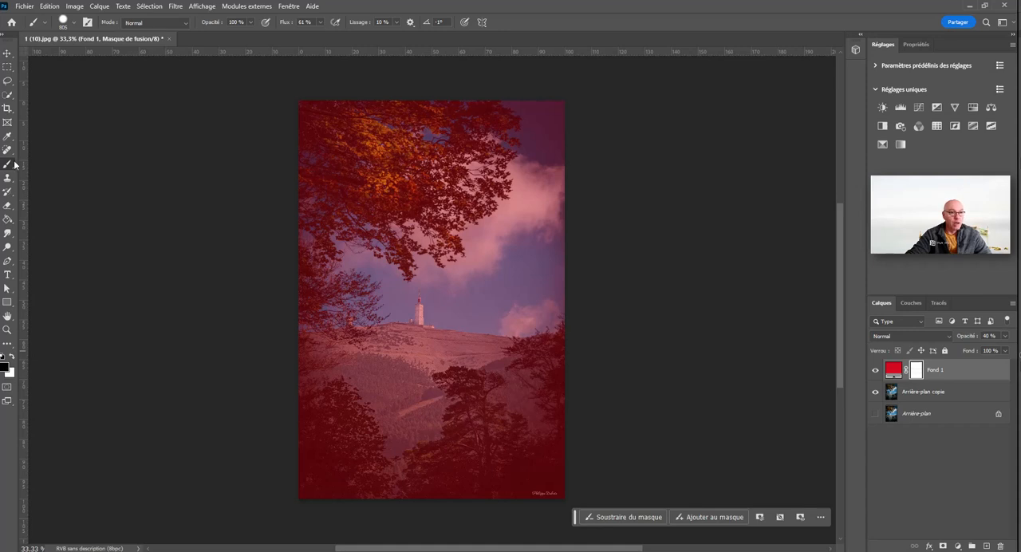
drag(319, 323, 666, 313)
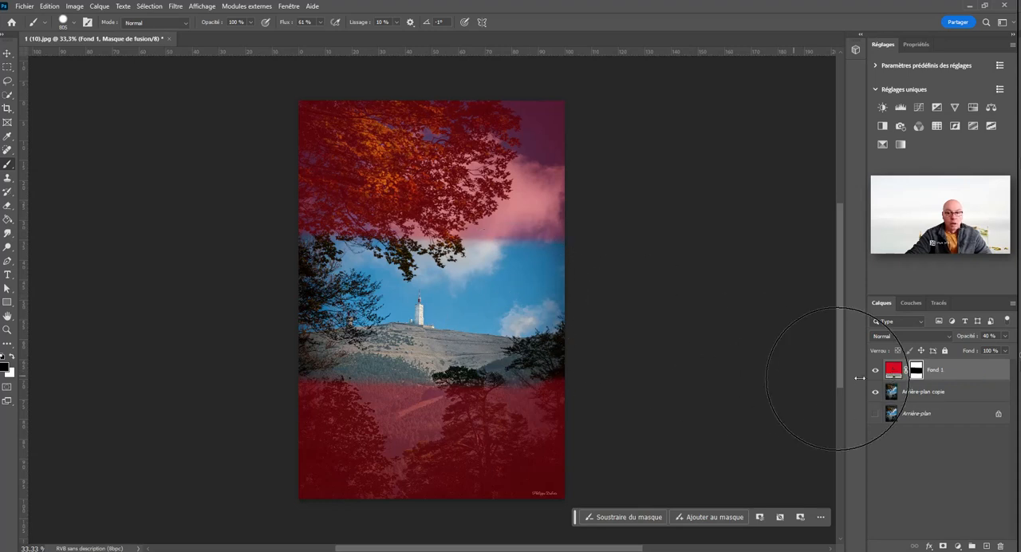
mouse_move(569, 277)
mouse_down()
mouse_move(572, 285)
mouse_move(269, 274)
mouse_up()
mouse_move(619, 282)
mouse_down()
mouse_move(591, 316)
mouse_move(229, 322)
mouse_up()
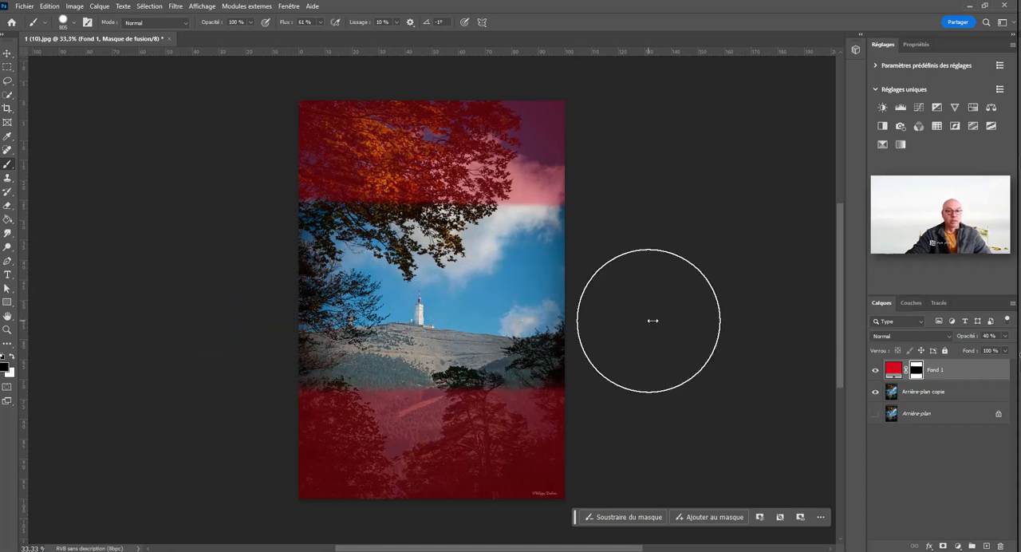
Step: Switch to white and paint over the masked middle band to restore the red fill
click(12, 356)
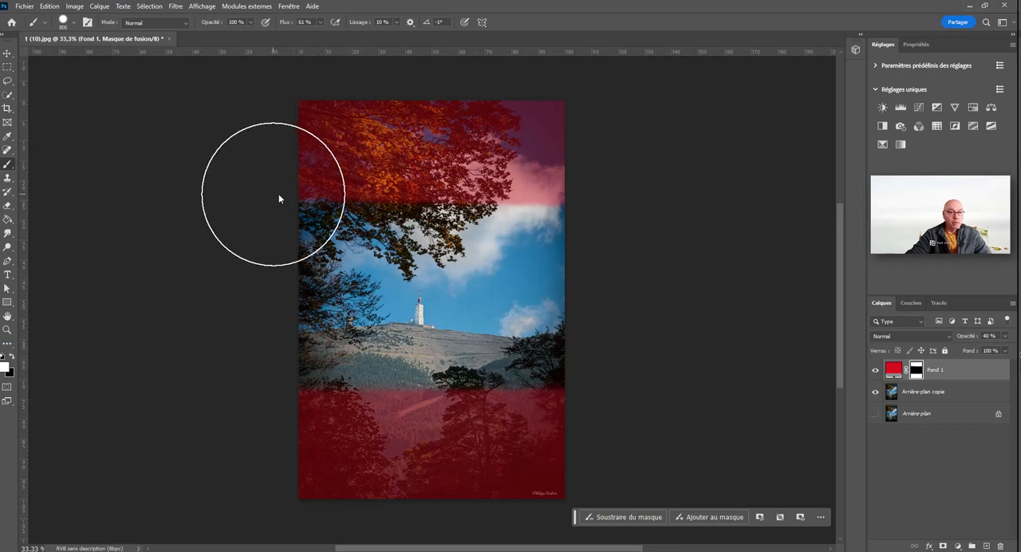
drag(278, 199, 622, 203)
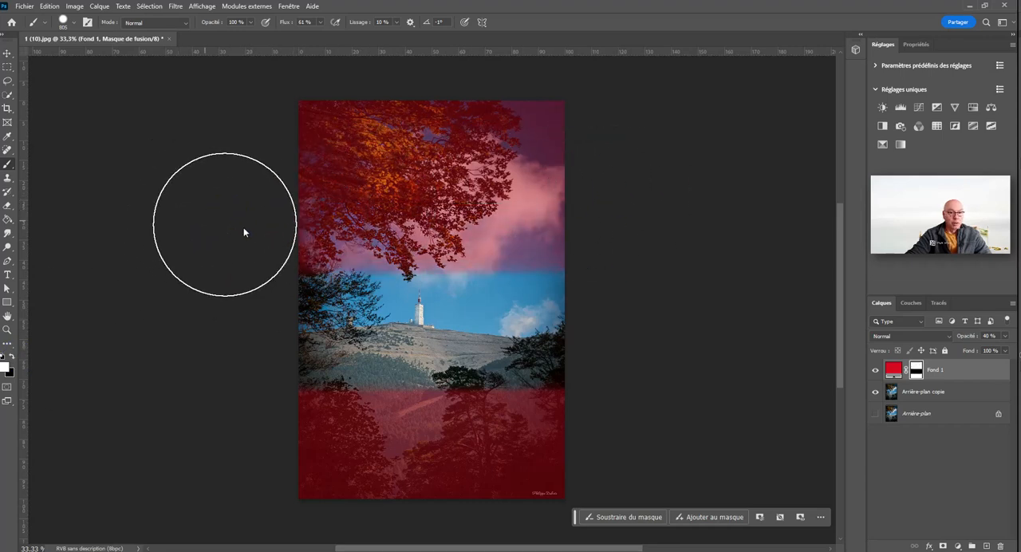
mouse_move(224, 228)
mouse_down()
mouse_move(632, 281)
mouse_move(519, 298)
mouse_move(244, 307)
mouse_move(184, 340)
mouse_move(415, 366)
mouse_move(724, 368)
mouse_up()
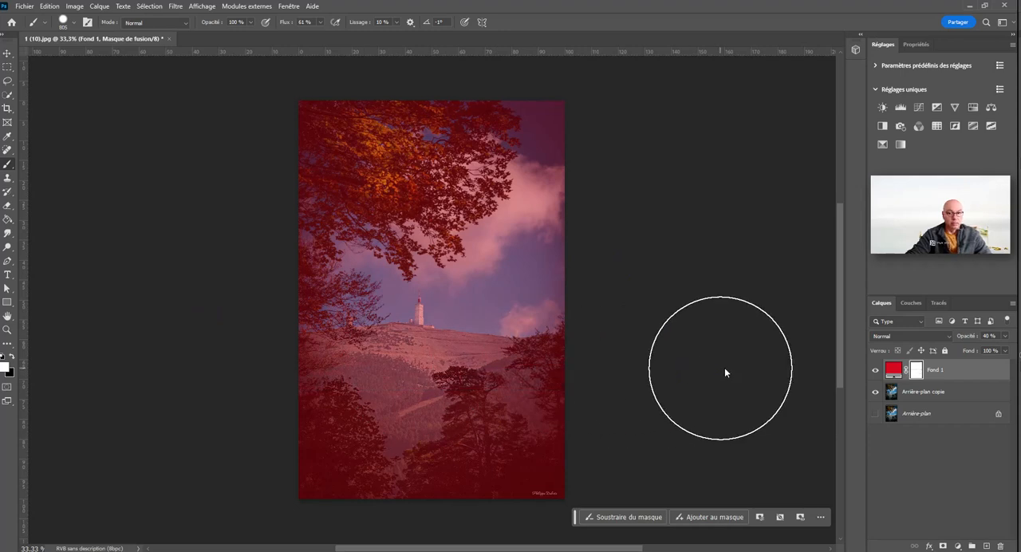
Step: Switch back to black and paint the mask across the tower and hill to hide the red again
click(16, 359)
drag(292, 314, 683, 322)
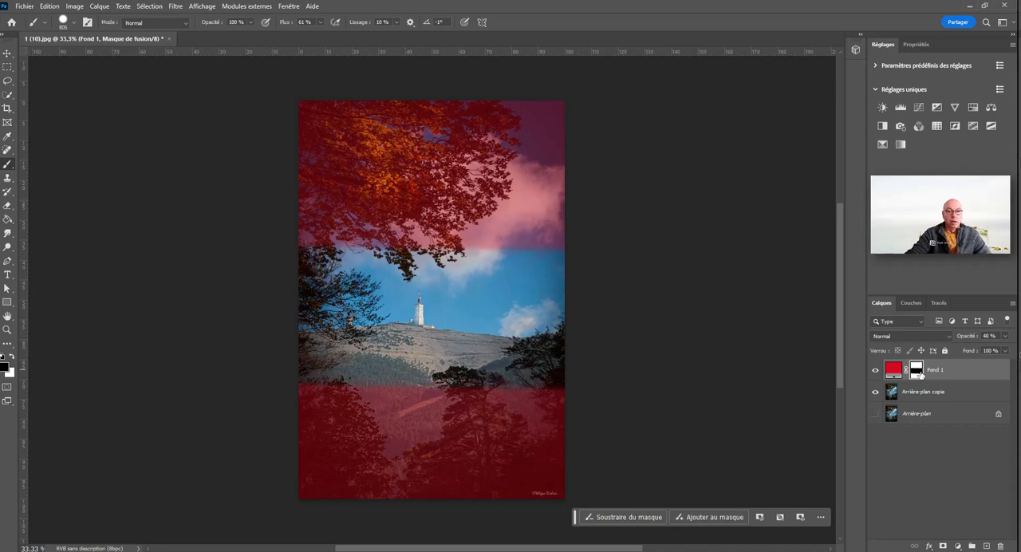
mouse_move(582, 293)
mouse_down()
mouse_move(248, 293)
mouse_move(616, 298)
mouse_move(591, 317)
mouse_move(320, 327)
mouse_up()
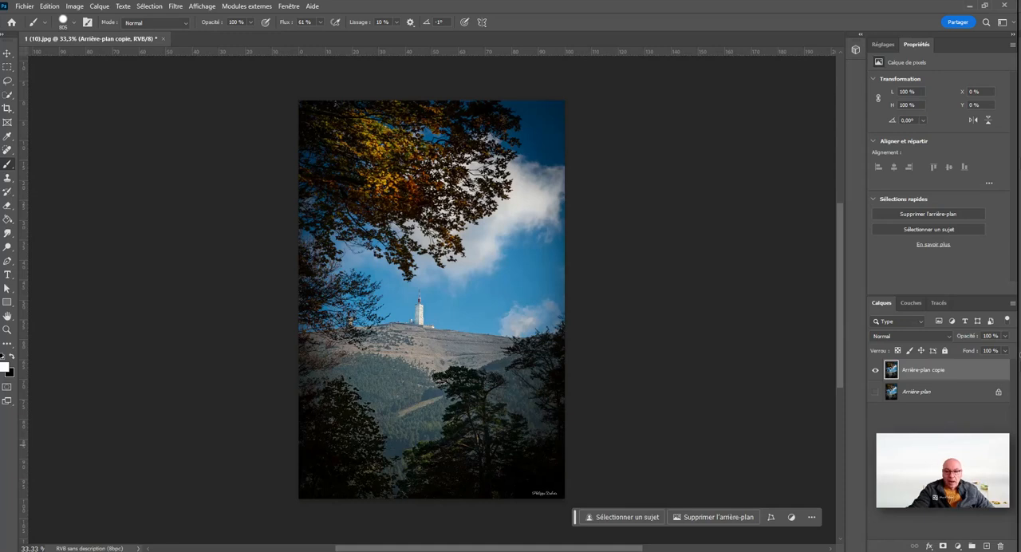
Step: Add a gradient fill layer above Arrière-plan copie and show its gradient preset folders
click(960, 546)
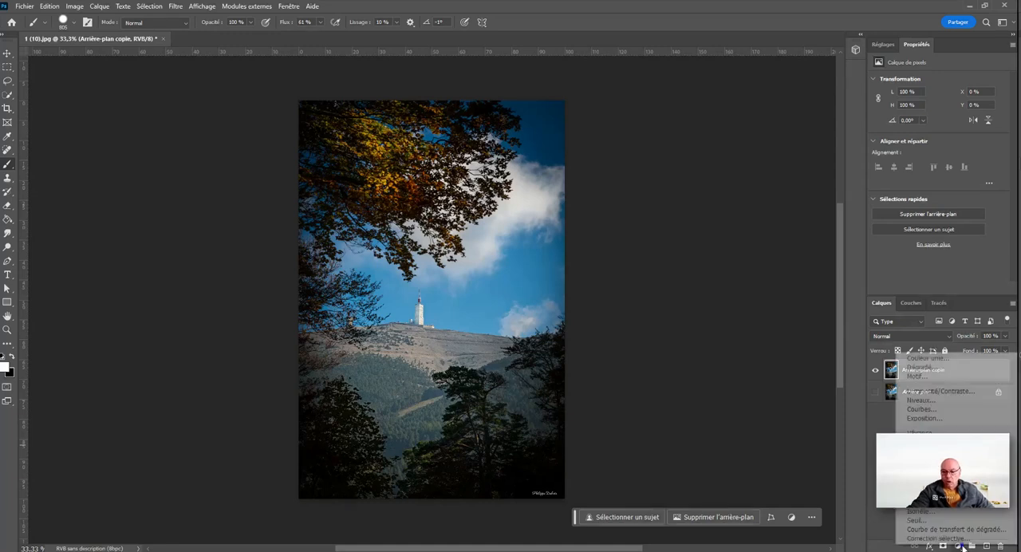
click(946, 368)
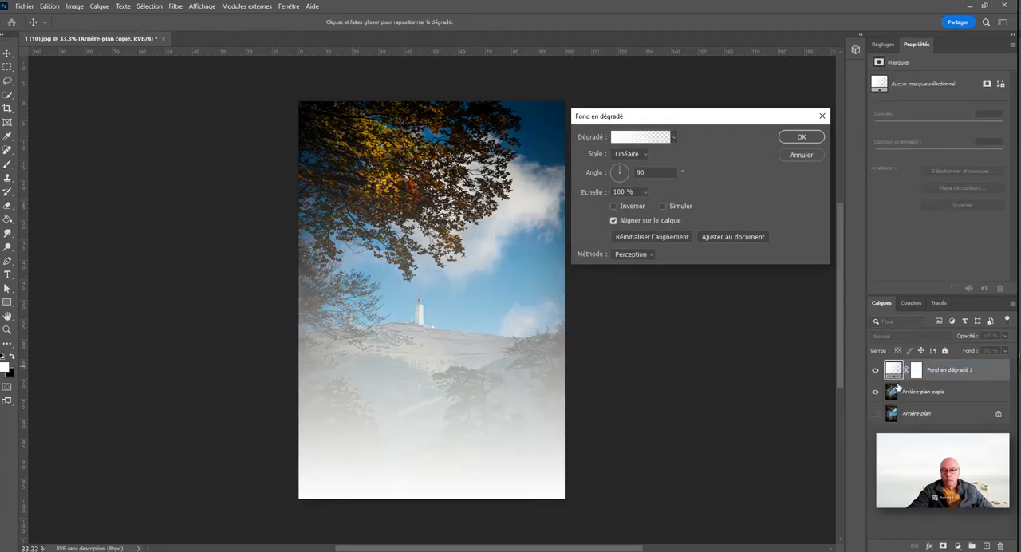
click(677, 137)
scroll(663, 177, up, 1)
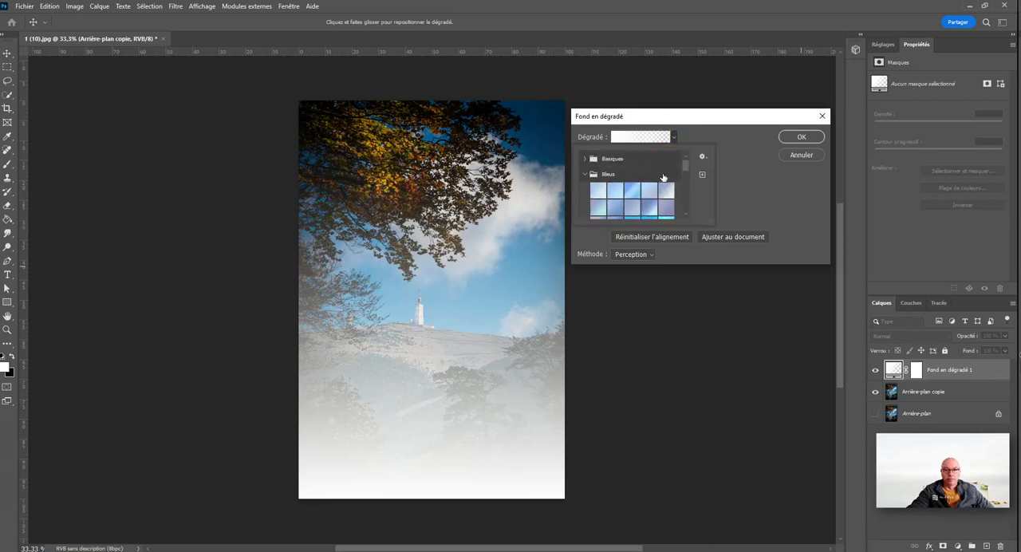
click(587, 175)
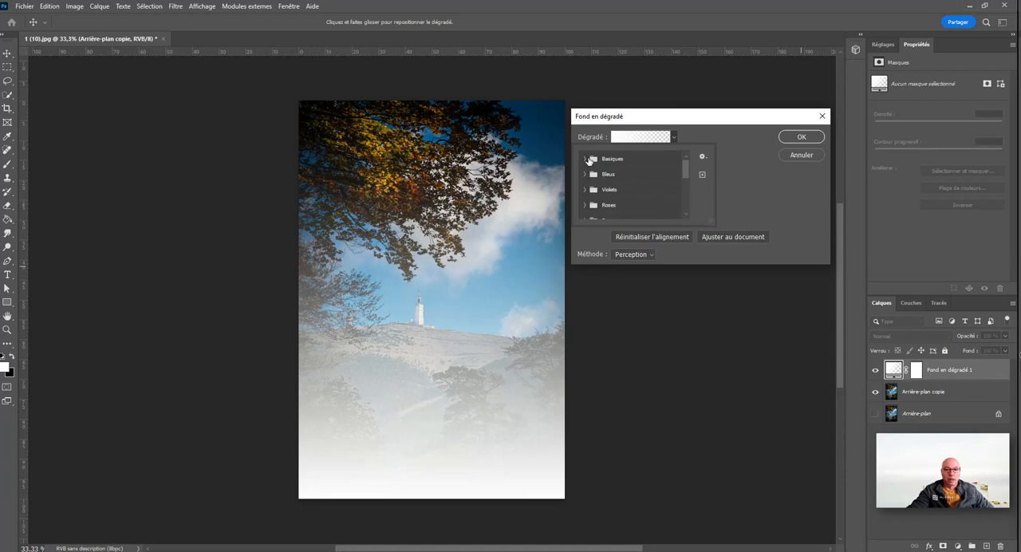
Step: Try the three Basiques gradients on the fill layer: white to black, white to transparent, and black to white
click(588, 160)
click(599, 176)
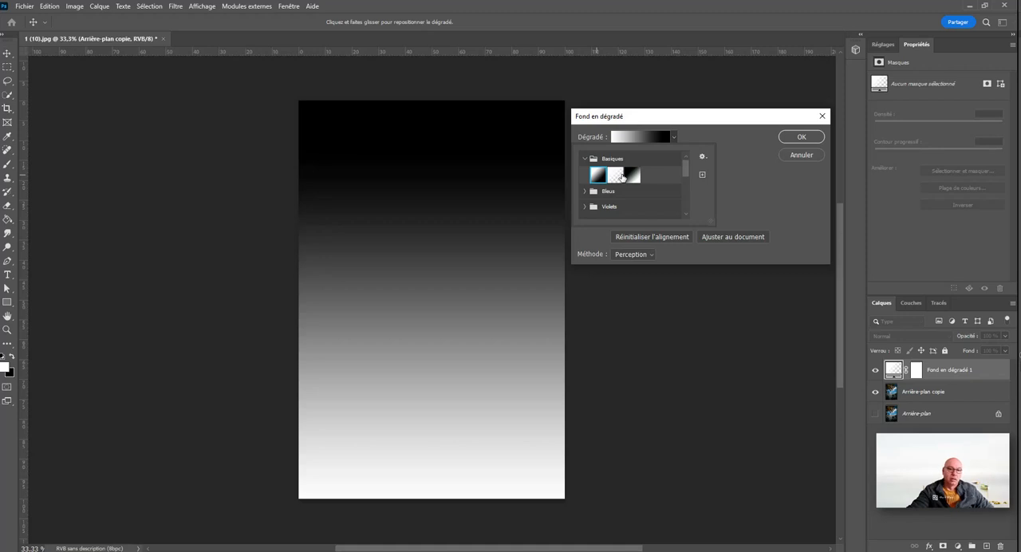
click(621, 176)
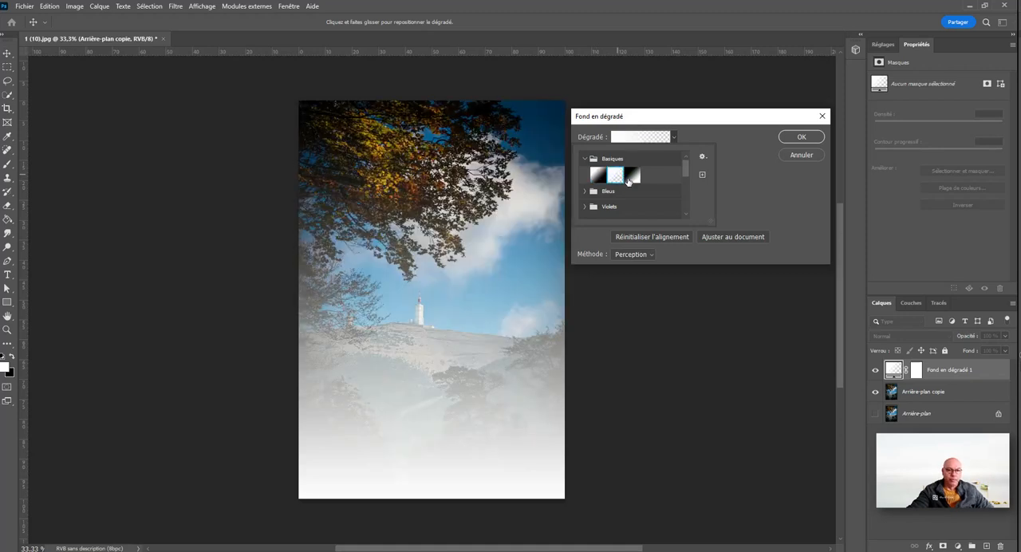
click(634, 176)
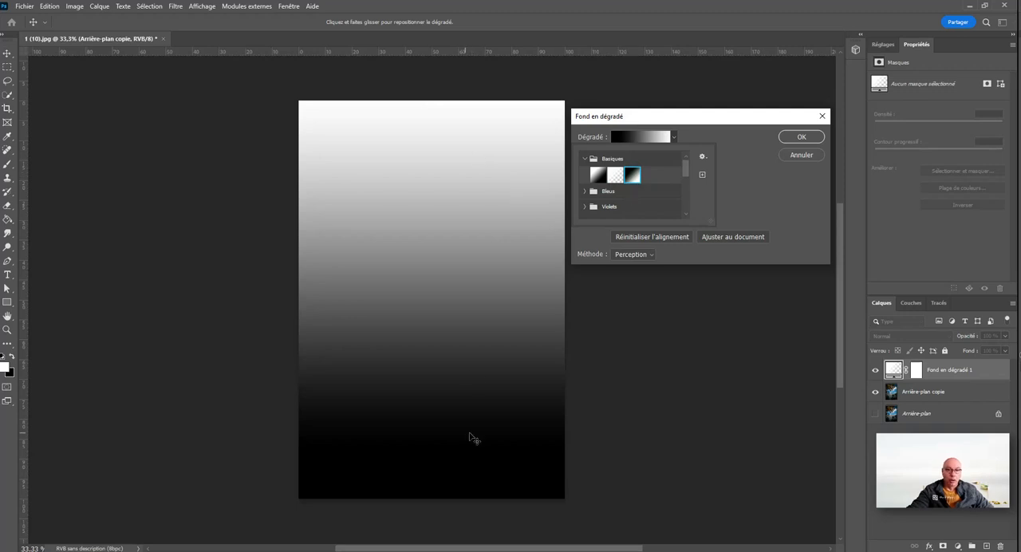
click(587, 159)
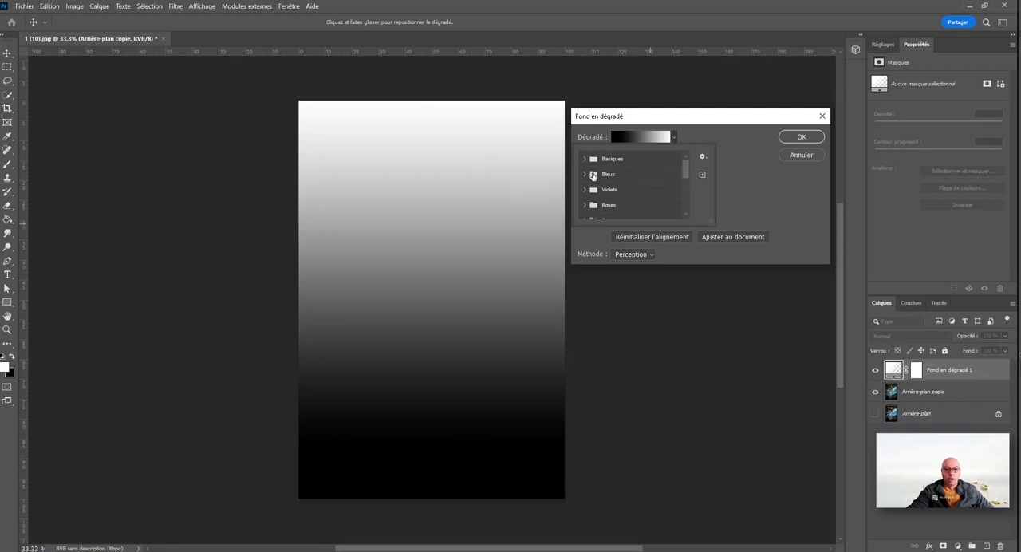
Step: Try several gradients from the Bleus presets on the fill layer, from light blue to dark navy
click(593, 175)
click(633, 192)
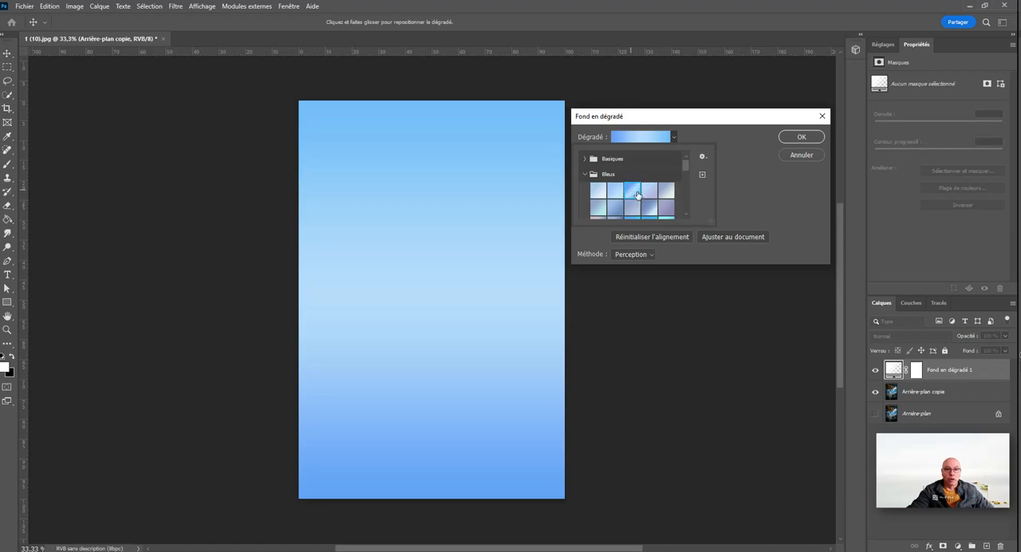
scroll(637, 194, down, 3)
click(627, 206)
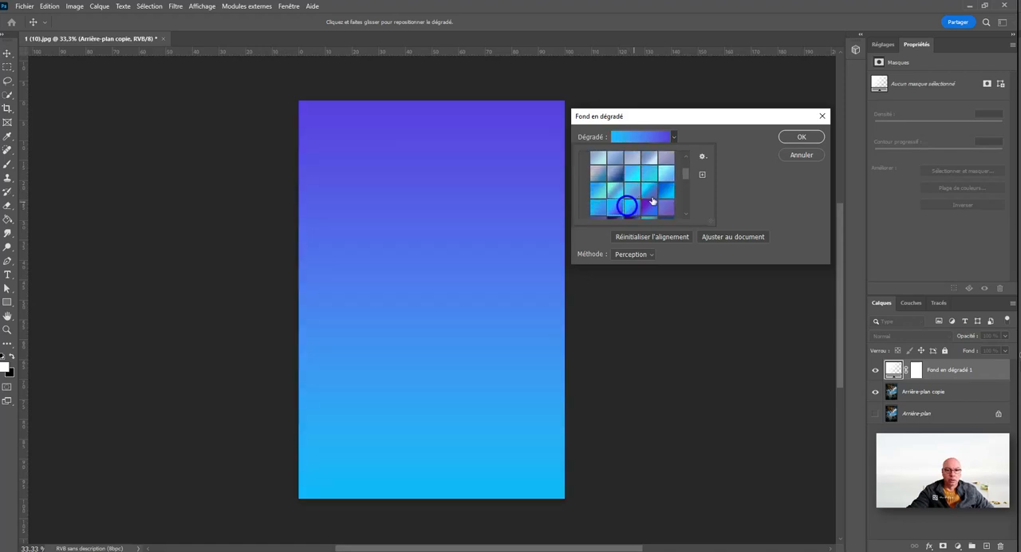
click(670, 191)
scroll(647, 193, down, 2)
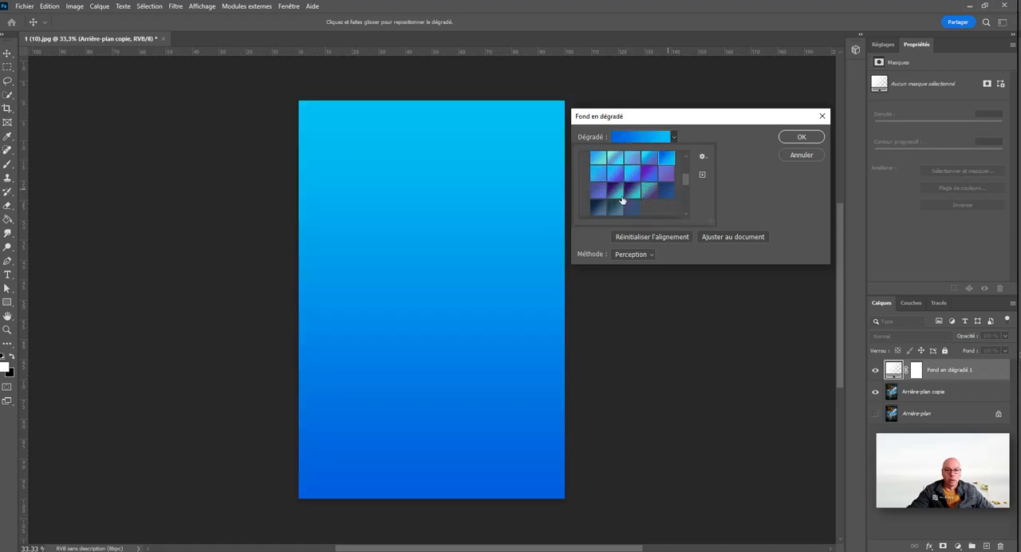
click(615, 192)
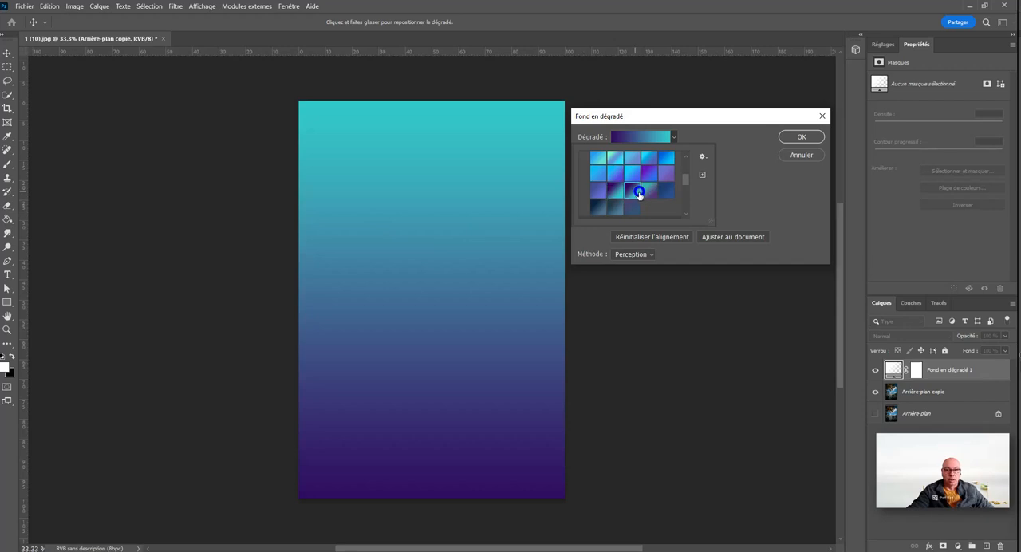
click(615, 207)
click(599, 206)
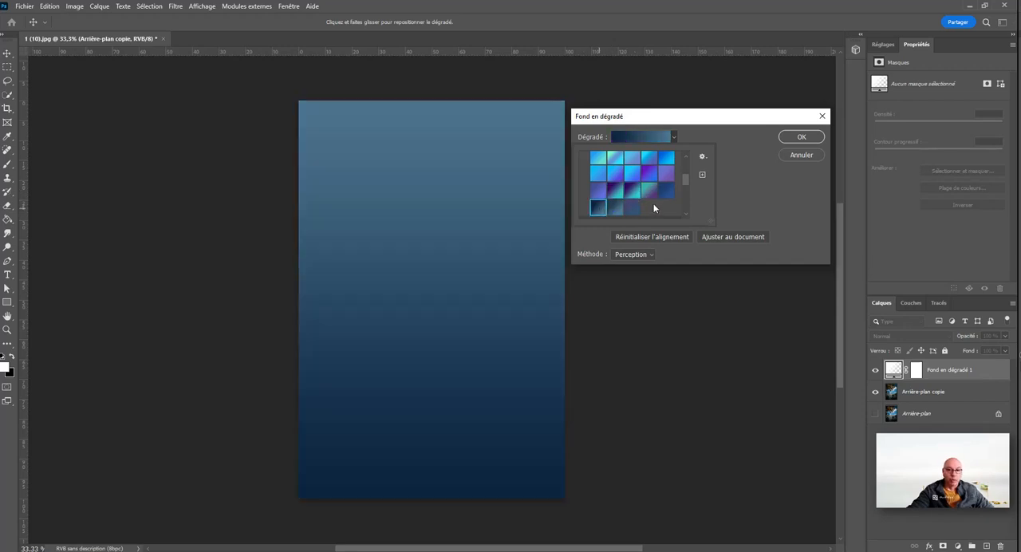
scroll(638, 195, up, 5)
click(590, 175)
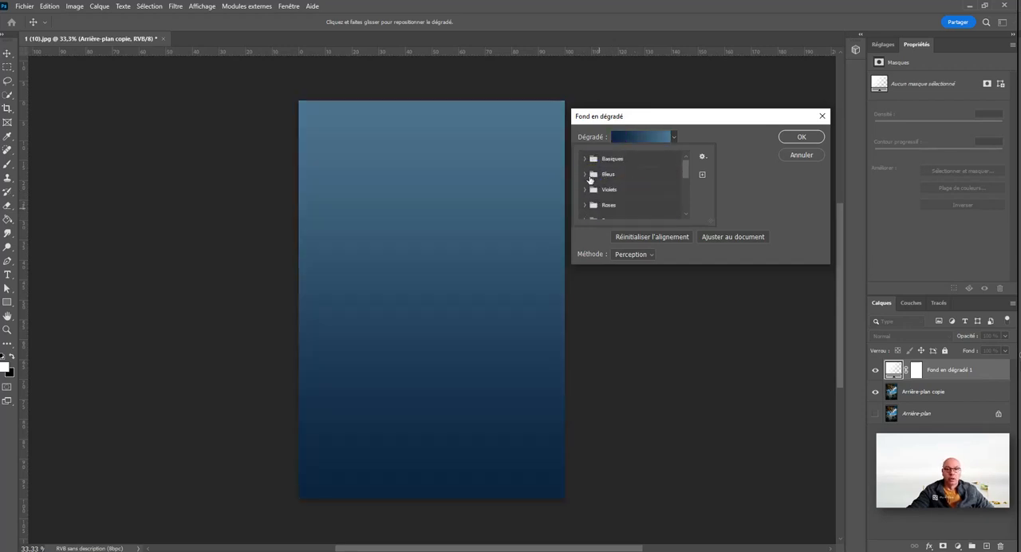
Step: Try a pink-to-purple gradient from the Violets presets and a salmon one from the Roses presets
click(592, 193)
click(595, 201)
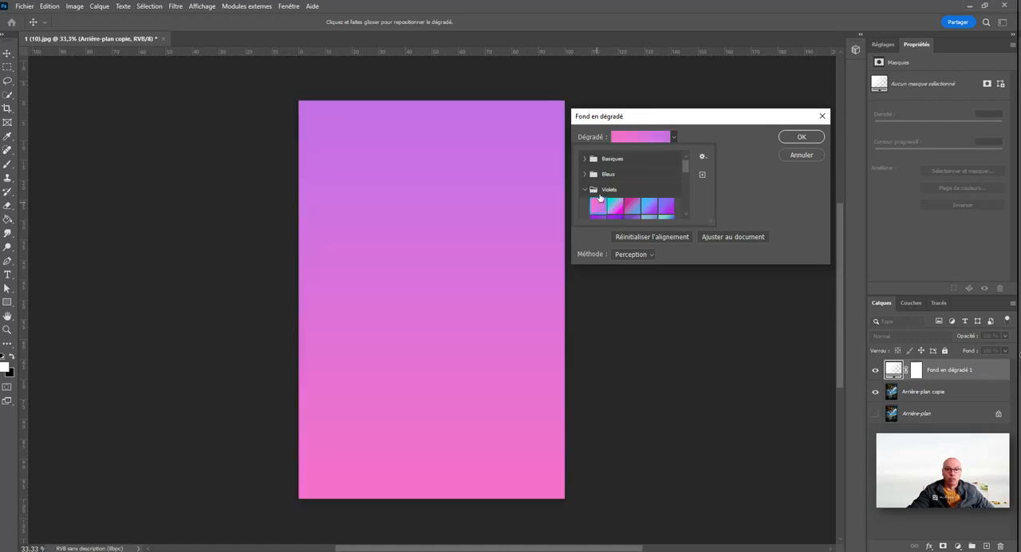
click(591, 191)
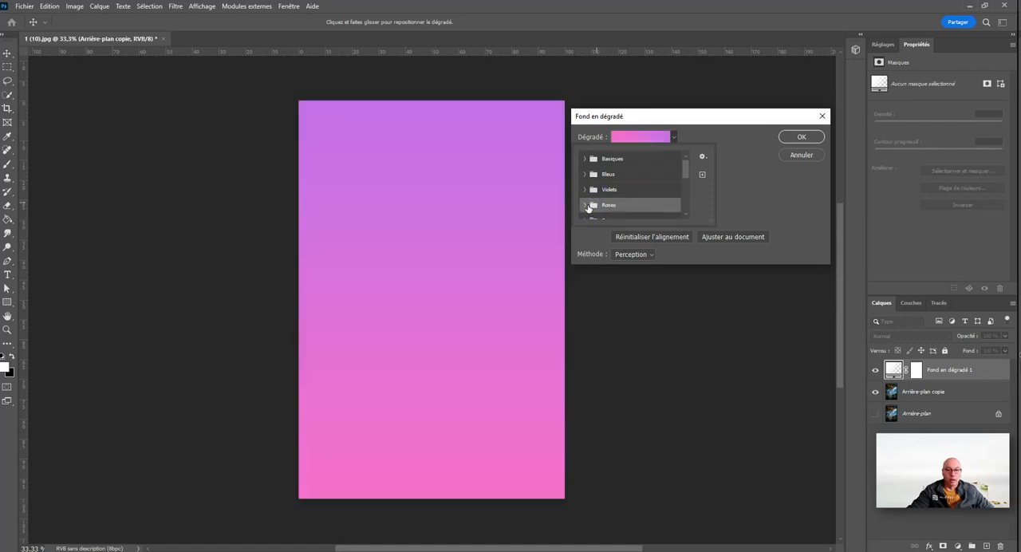
click(590, 205)
click(650, 204)
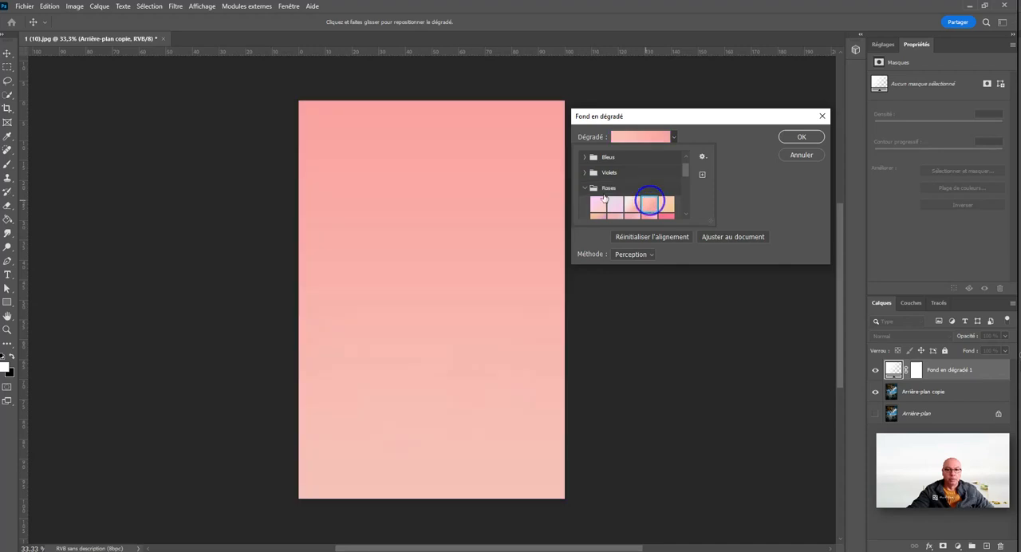
click(591, 188)
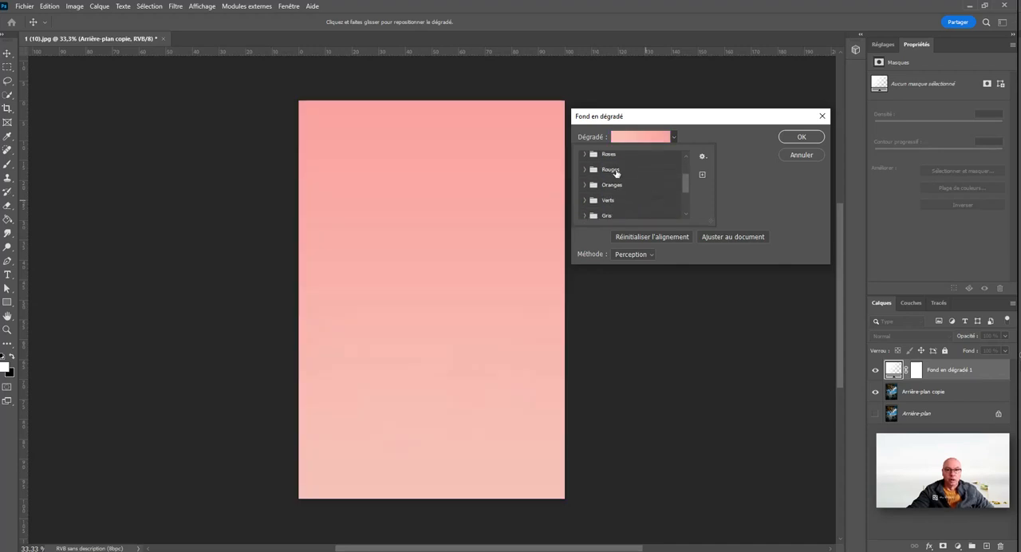
Step: Try several pale gradients from the Nuage presets on the fill layer
scroll(626, 198, down, 2)
scroll(626, 198, down, 1)
click(587, 197)
click(615, 212)
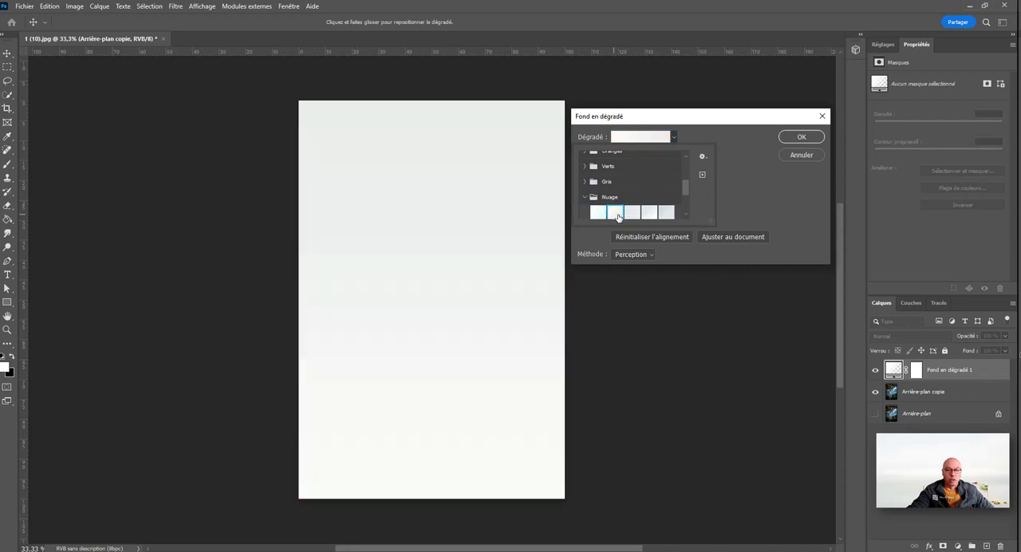
click(646, 213)
click(663, 212)
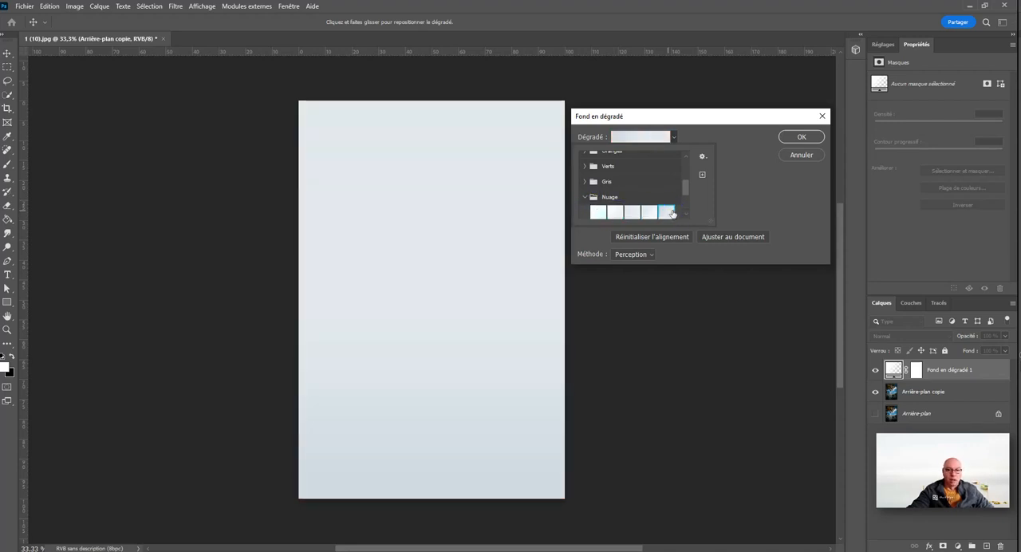
click(587, 198)
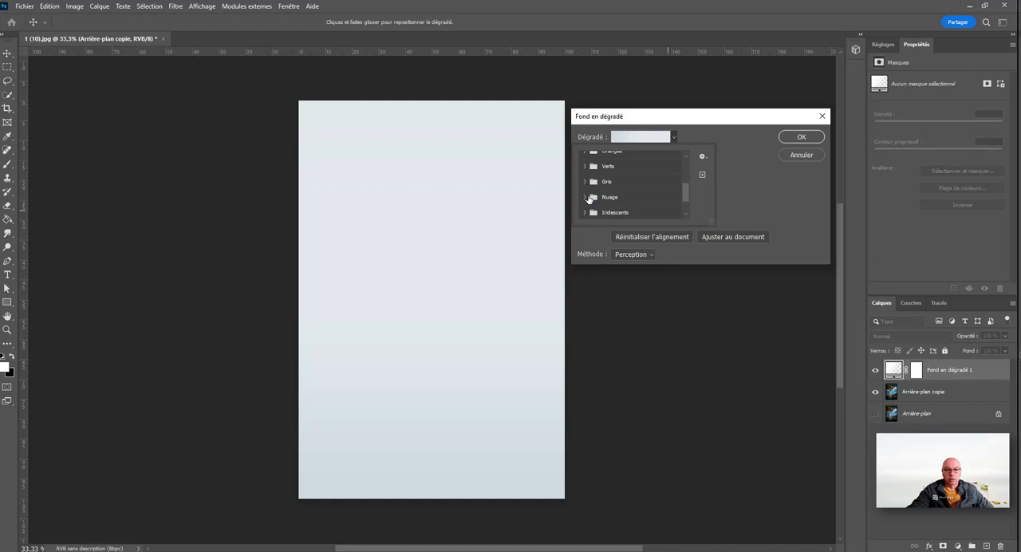
Step: Try several Iridescents gradients, including light blue to cream, pink to turquoise, and light green to pink
scroll(588, 198, down, 1)
click(588, 198)
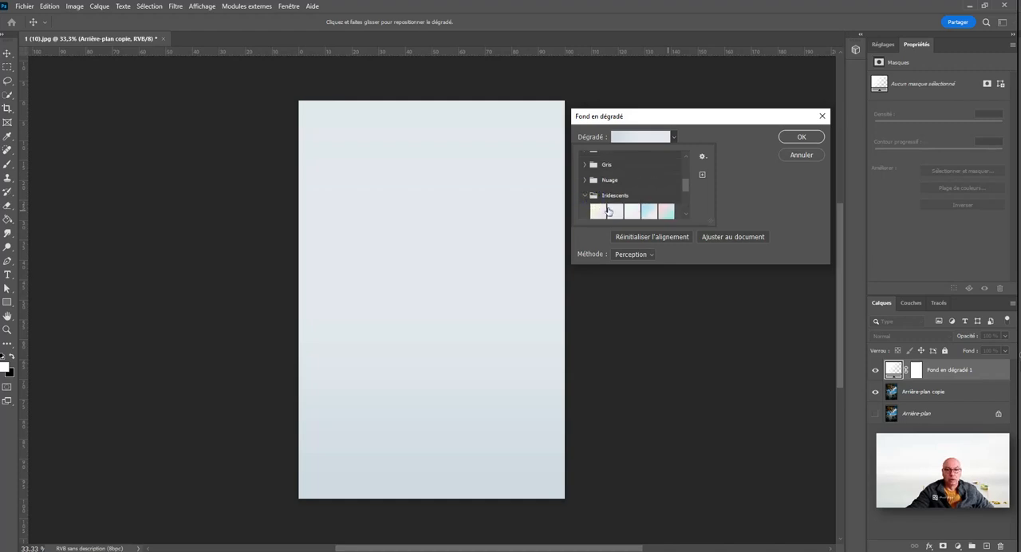
click(623, 212)
click(655, 213)
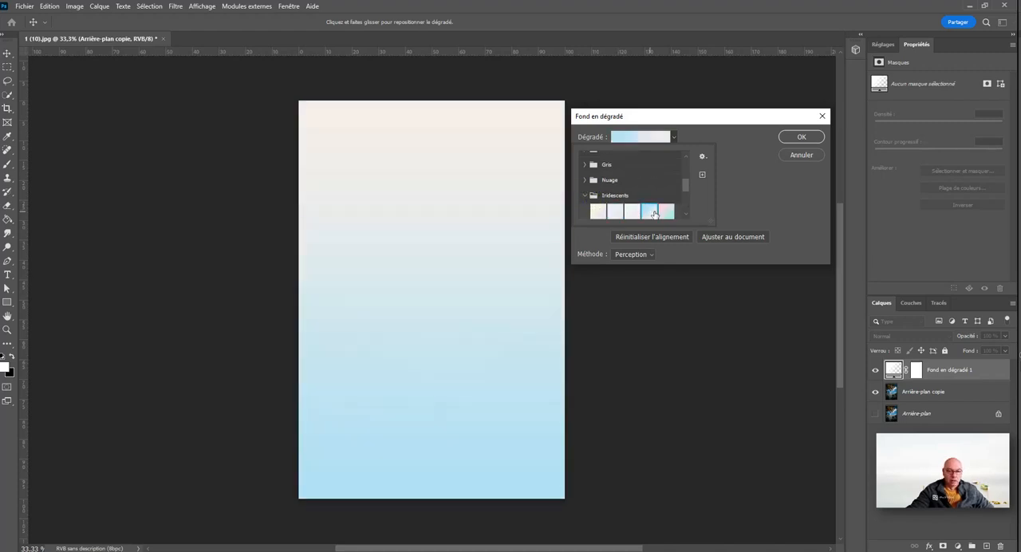
click(669, 214)
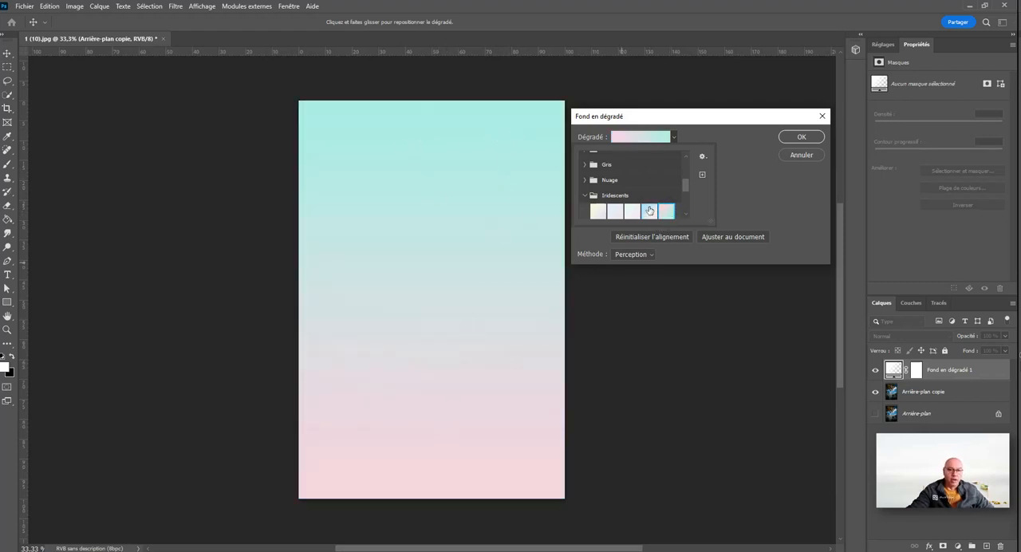
scroll(599, 211, down, 4)
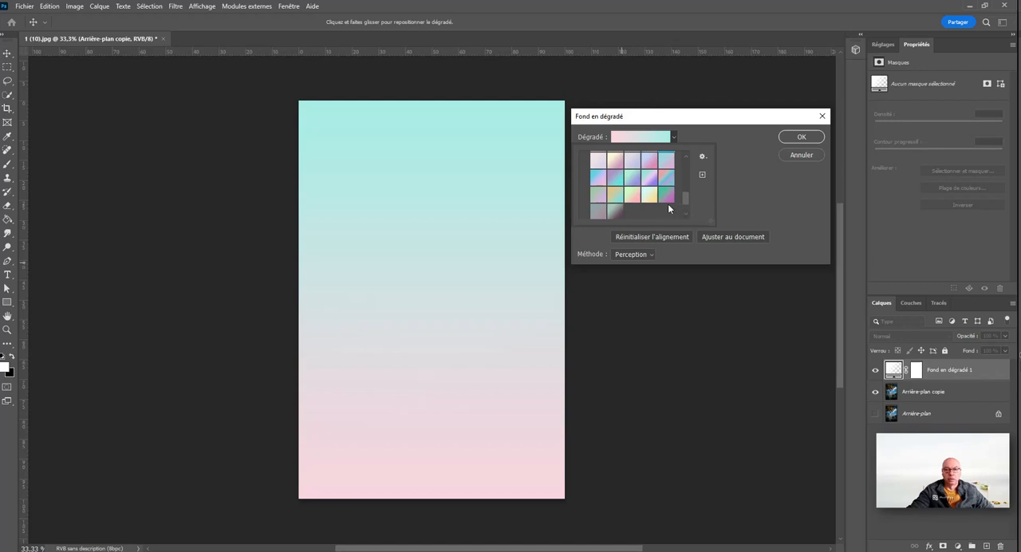
click(638, 196)
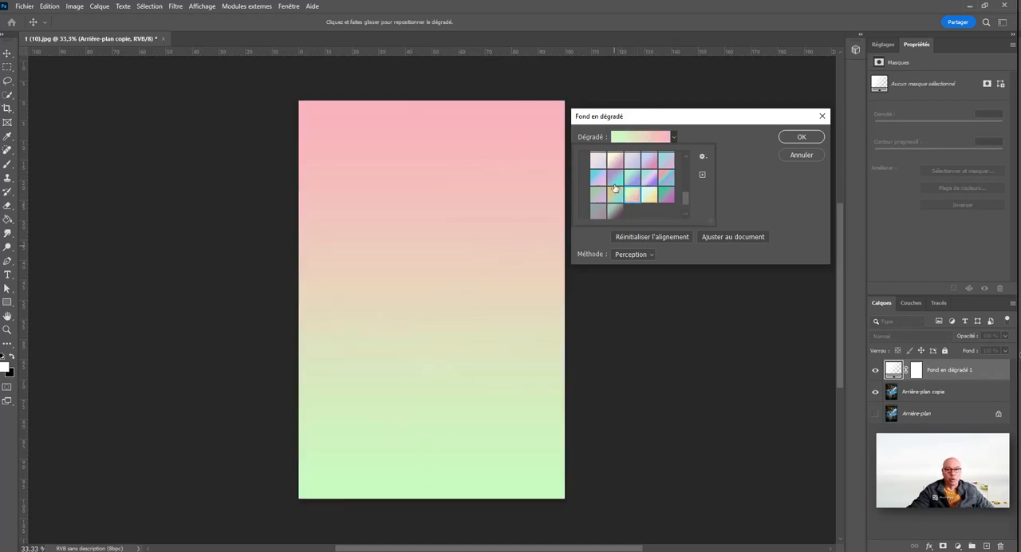
scroll(615, 190, up, 2)
click(587, 180)
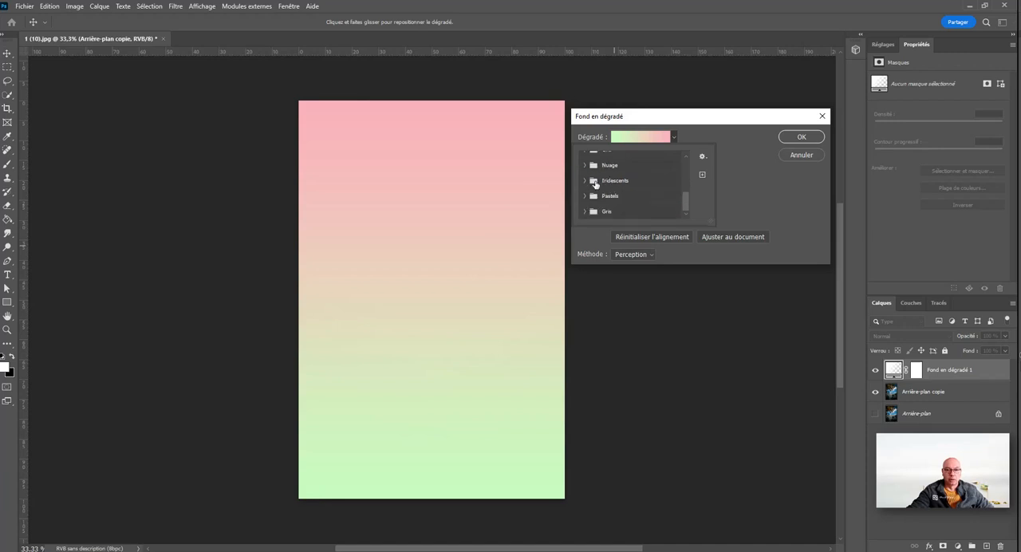
Step: Apply the dark purple to turquoise gradient from the Bleus presets to the fill layer
scroll(611, 205, up, 4)
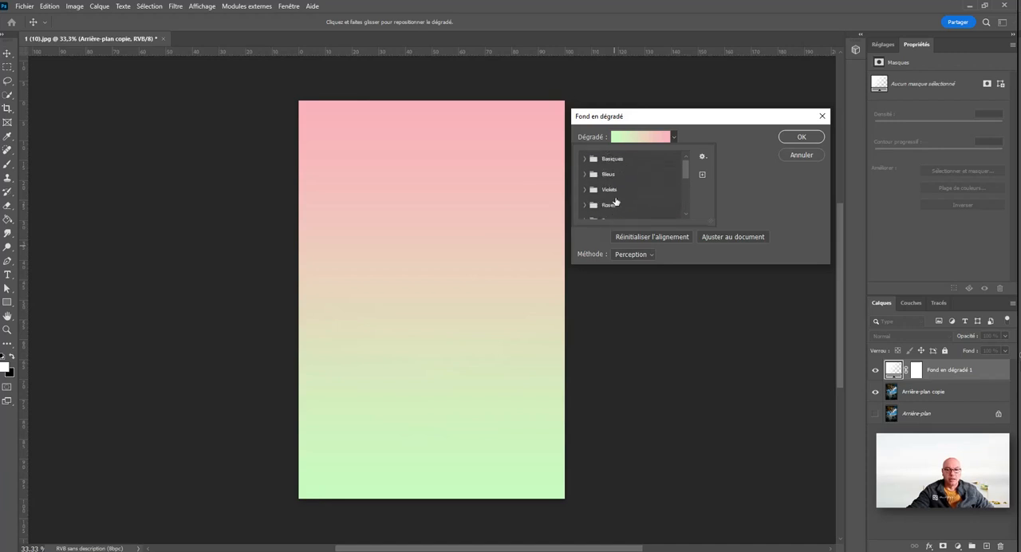
click(587, 174)
scroll(638, 182, down, 4)
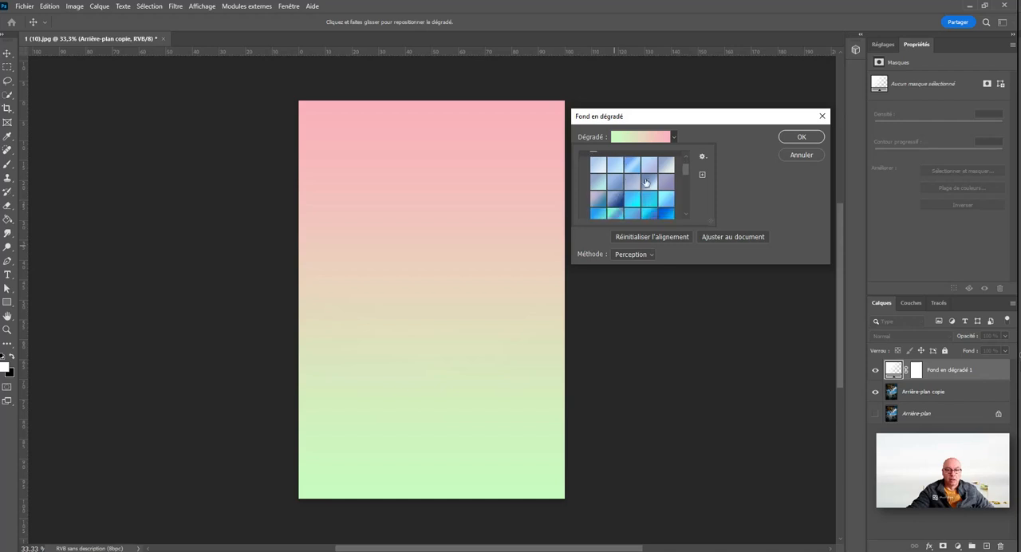
click(615, 198)
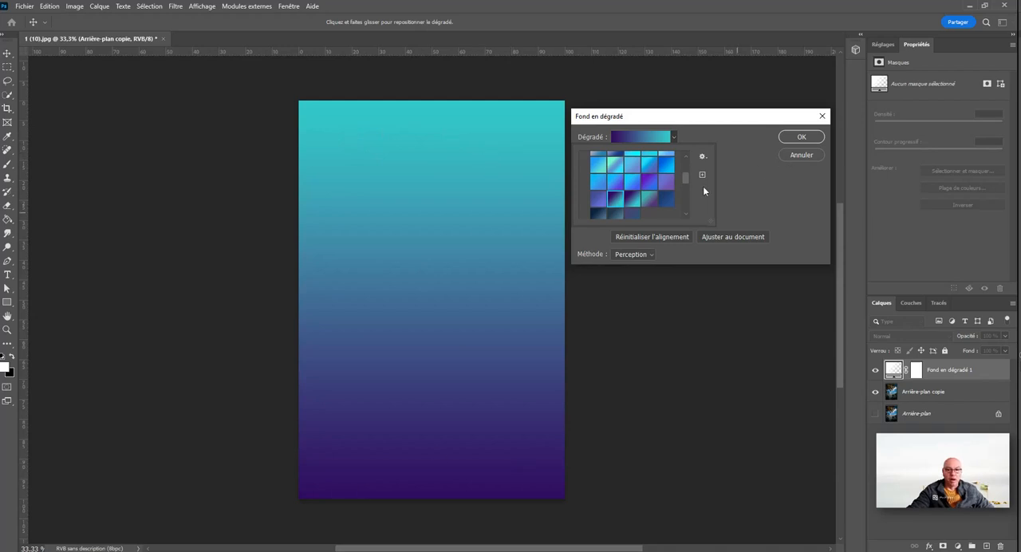
click(721, 172)
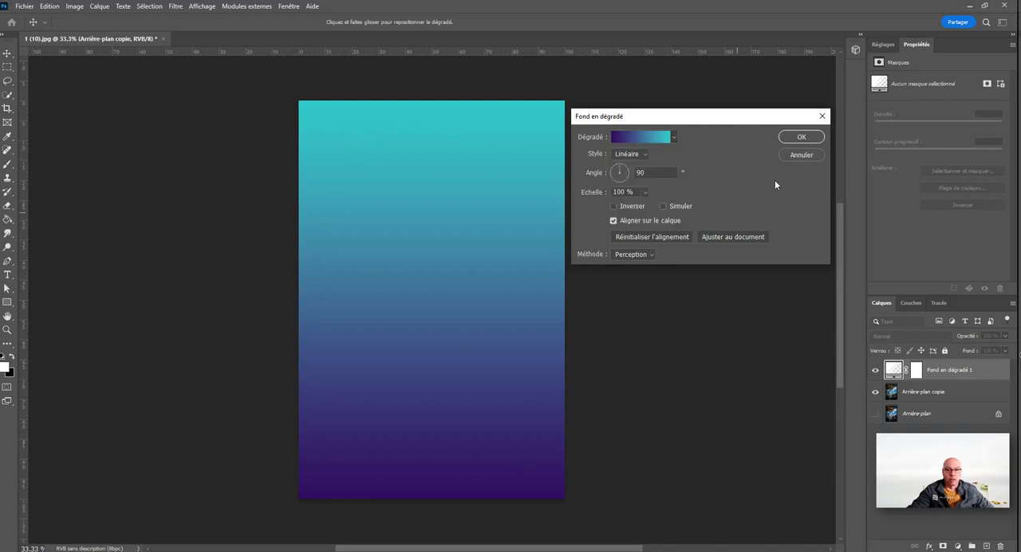
Step: Set the gradient style to Angle, trying Radial and Linéaire first
click(647, 155)
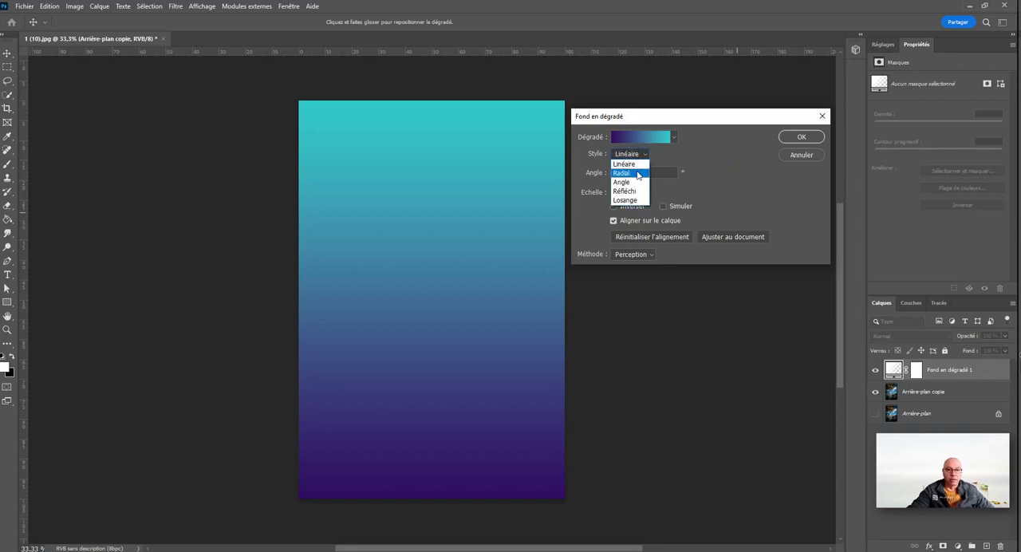
click(639, 170)
click(648, 155)
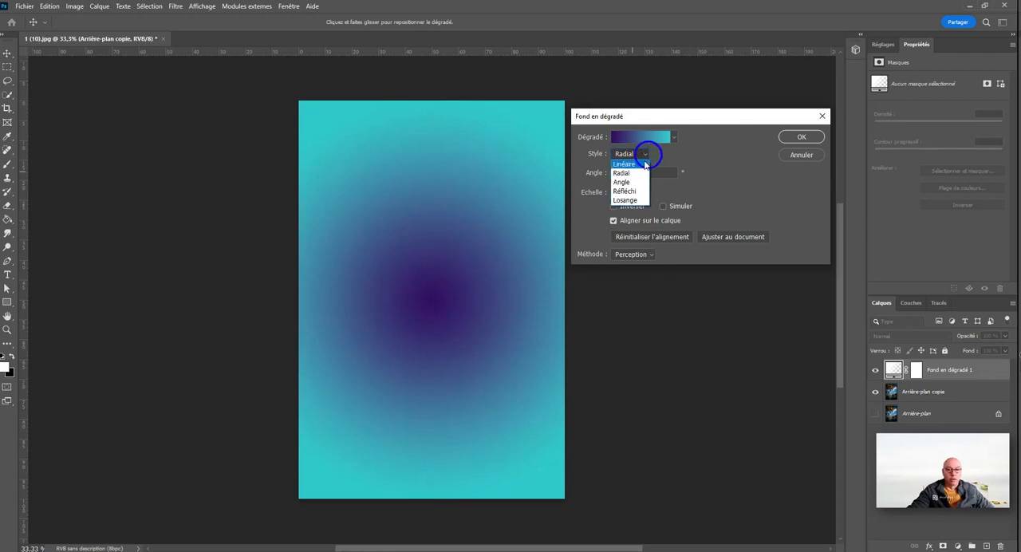
click(645, 160)
click(647, 154)
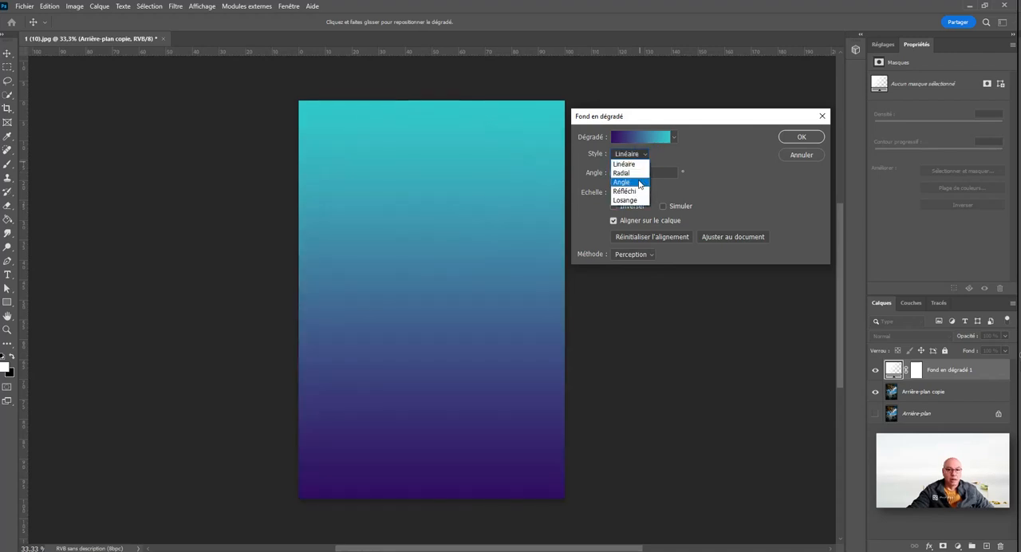
click(638, 180)
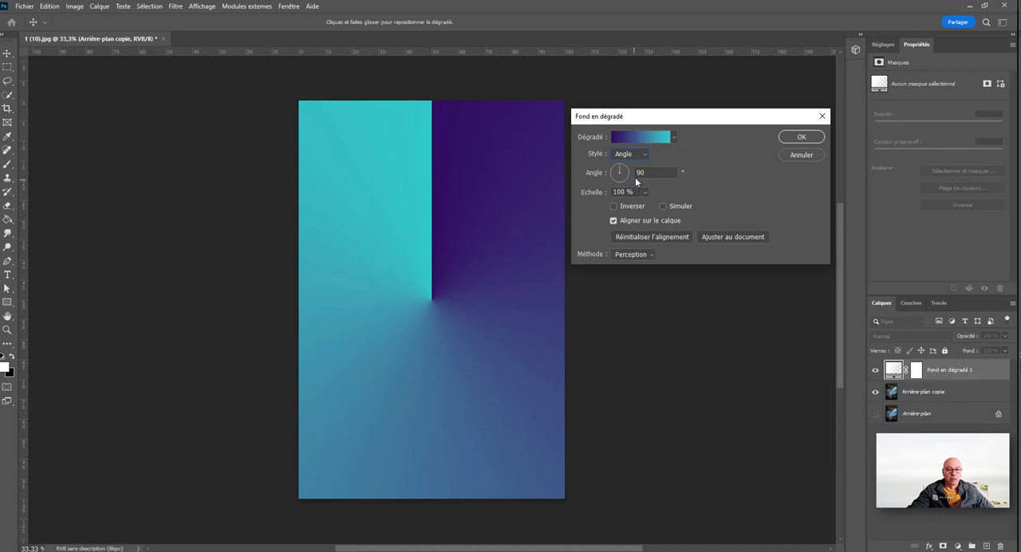
Step: Try the Angle gradient at 96,34° and the Réfléchi style at -176,95° and 87,86°
mouse_move(625, 165)
mouse_down()
mouse_move(622, 186)
mouse_move(622, 161)
mouse_up()
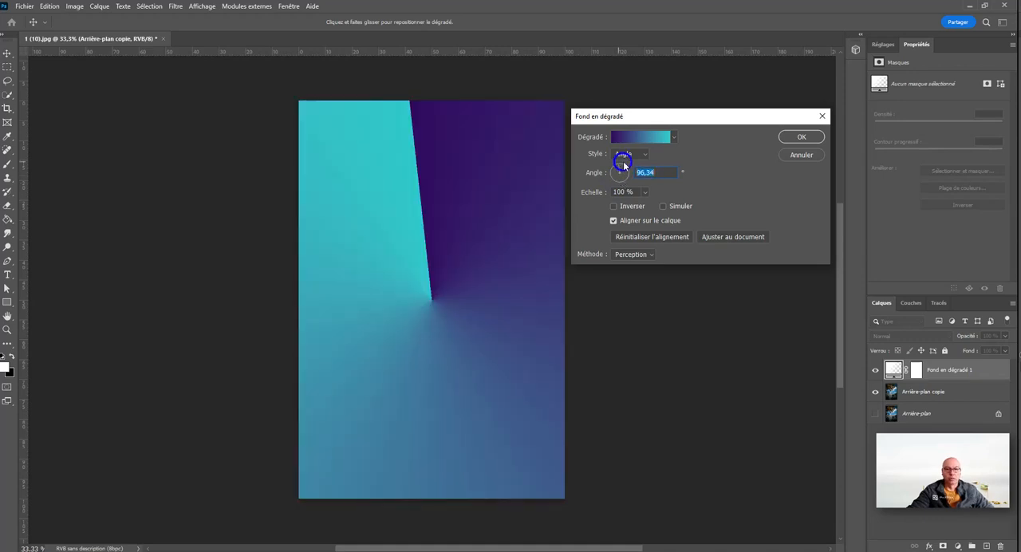
click(650, 153)
click(634, 191)
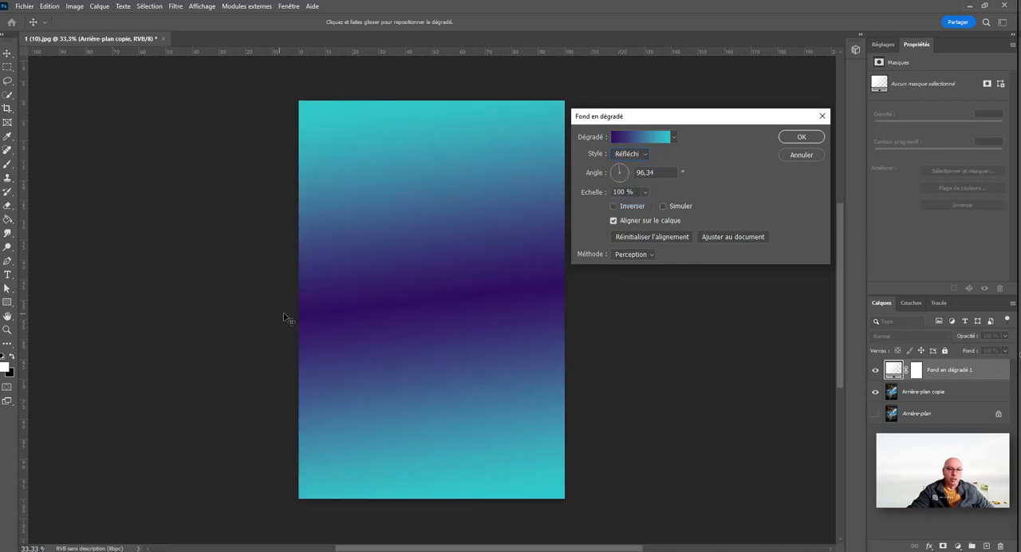
drag(622, 173, 612, 173)
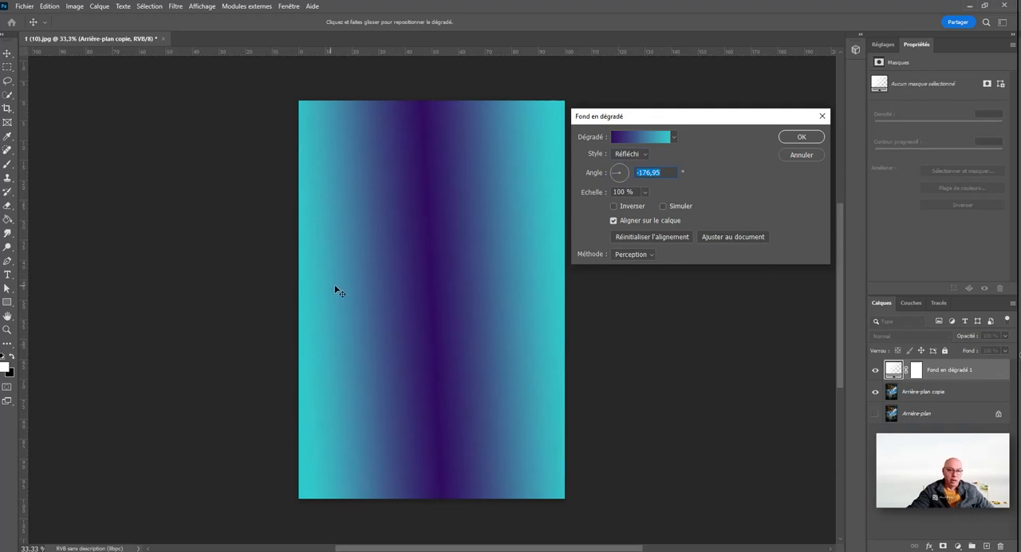
drag(620, 179, 623, 164)
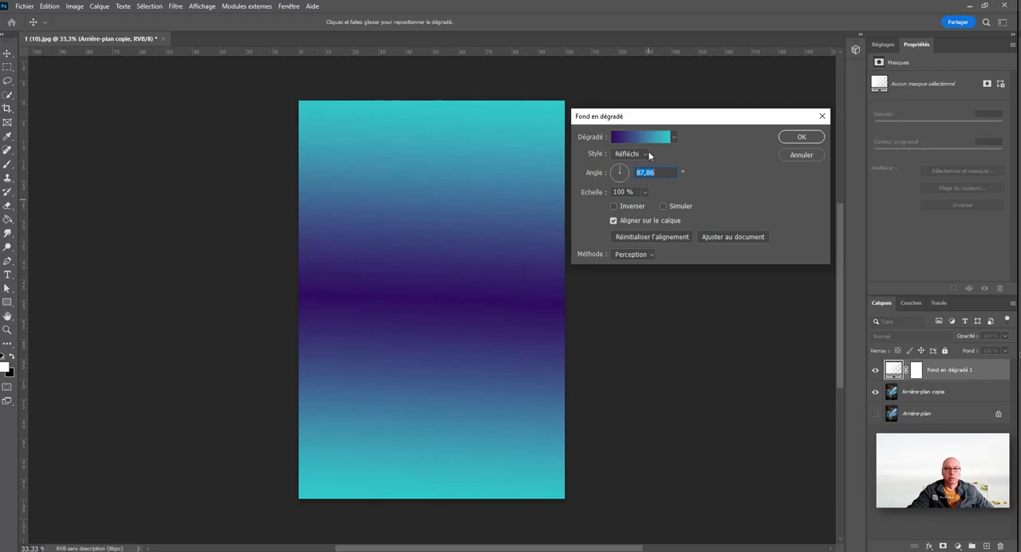
Step: Set the gradient style to Losange and its angle to 96,66°, trying -135,7° first
click(646, 153)
click(642, 200)
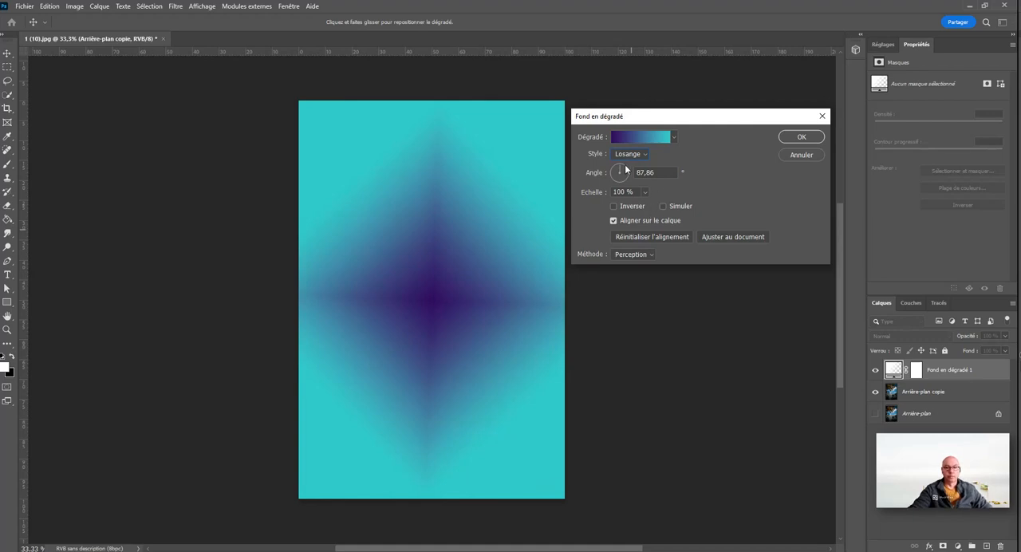
drag(624, 164, 620, 187)
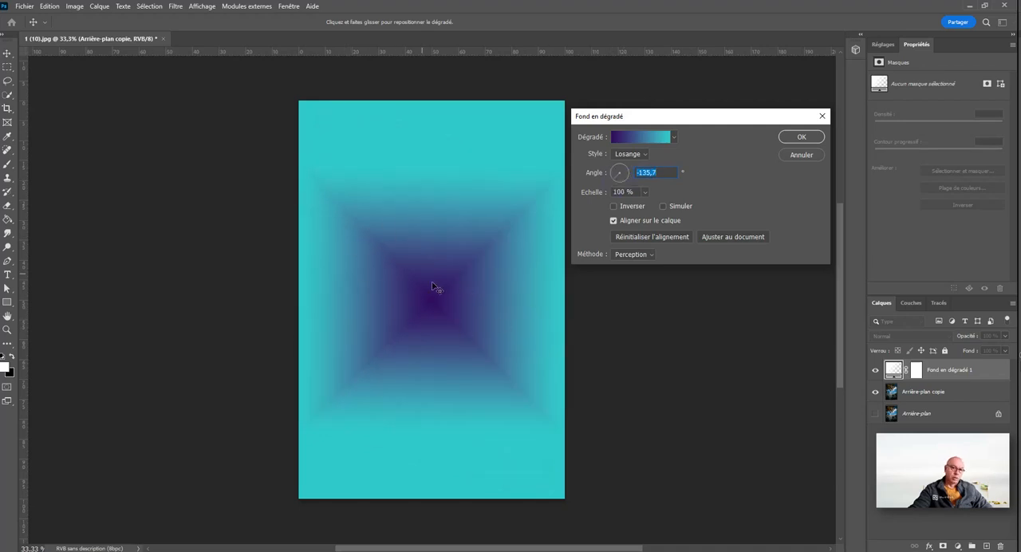
mouse_move(629, 173)
mouse_down()
mouse_move(617, 177)
mouse_move(617, 165)
mouse_up()
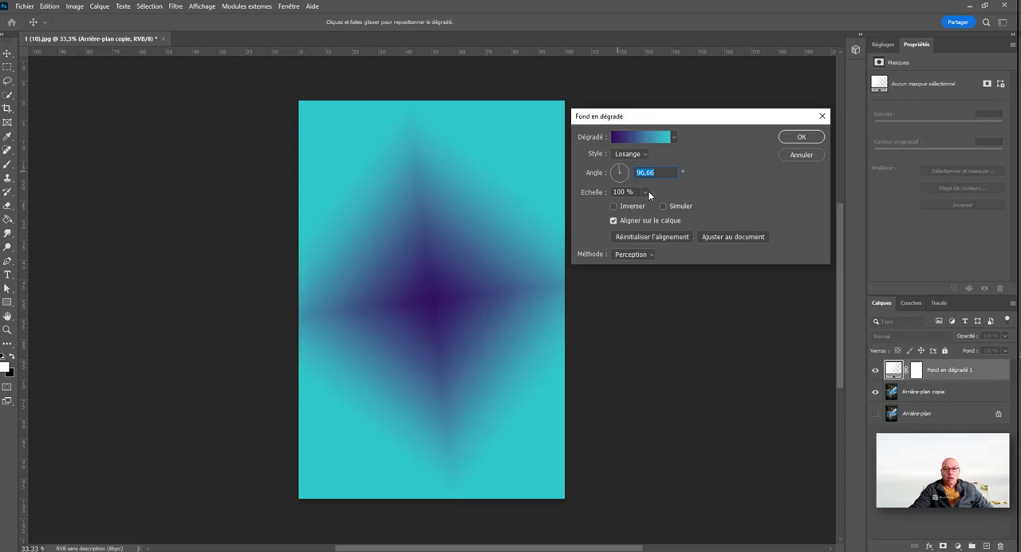
Step: Set the diamond gradient's scale to 108 %
click(647, 194)
mouse_move(646, 206)
mouse_down()
mouse_move(632, 207)
mouse_move(665, 204)
mouse_move(636, 203)
mouse_move(649, 204)
mouse_up()
click(733, 191)
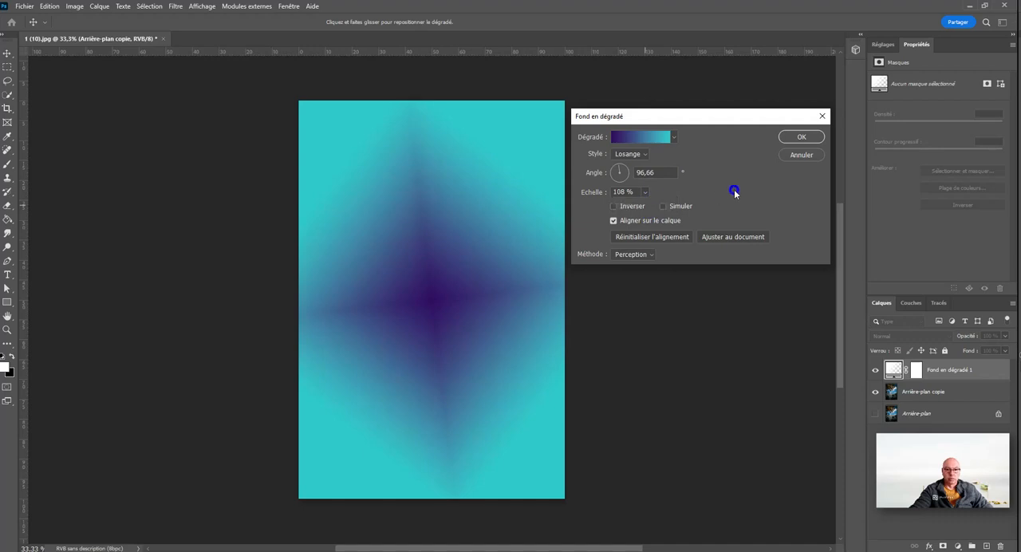
Step: Invert the gradient's colours so turquoise is at the centre, trying the Simuler option on and off
click(614, 207)
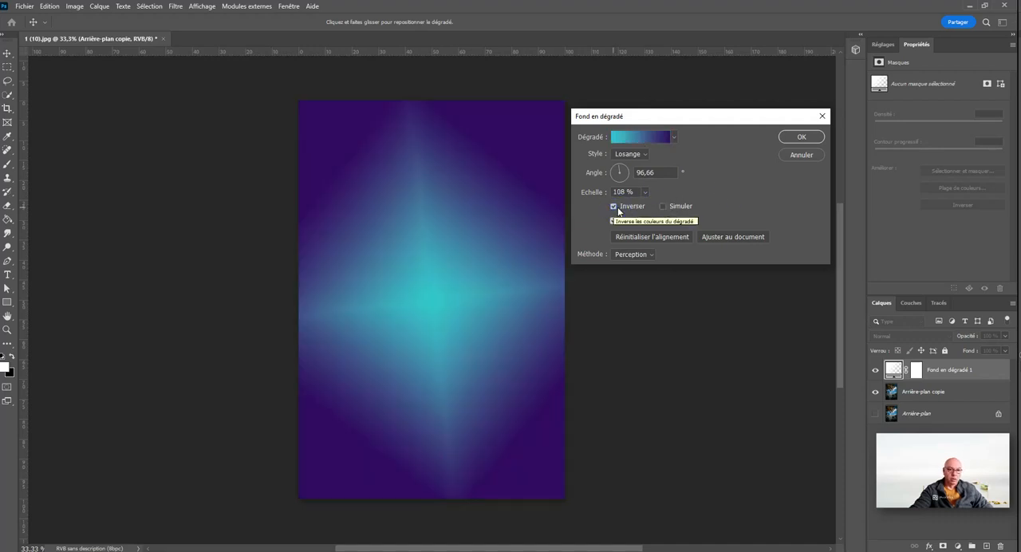
click(618, 209)
click(664, 206)
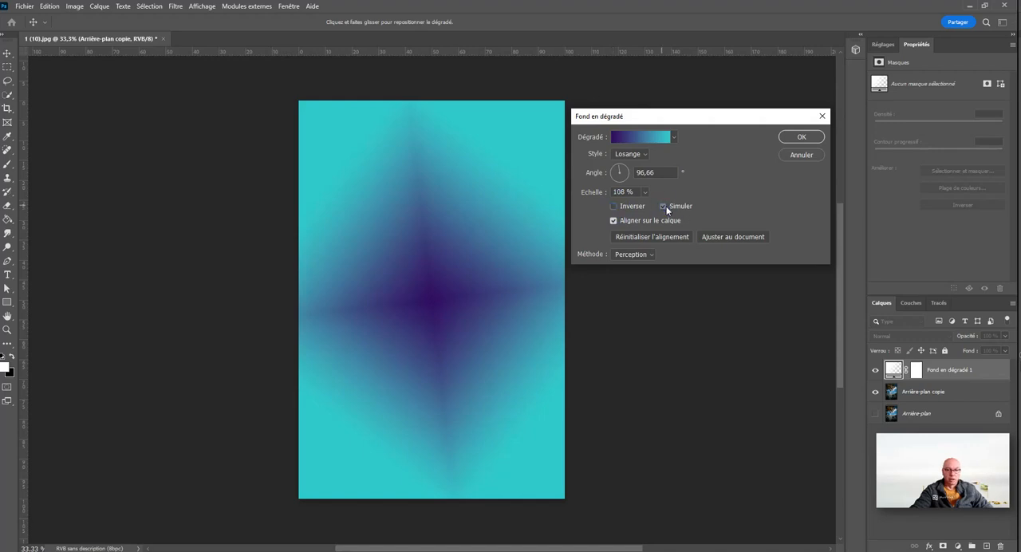
click(619, 208)
click(666, 206)
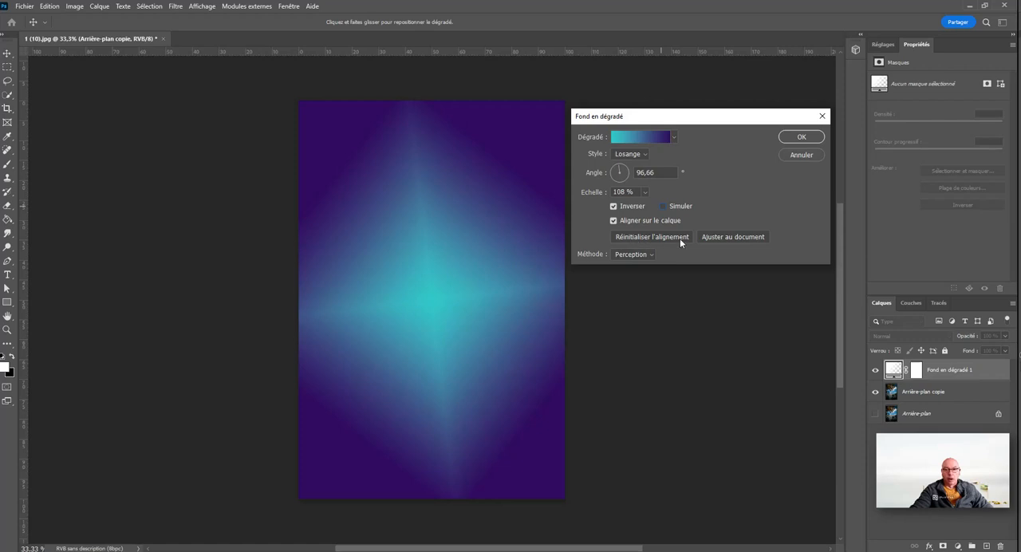
Step: Reset the gradient's alignment and try the Linéaire and Classique methods before returning to Perception
click(682, 238)
click(654, 253)
click(648, 275)
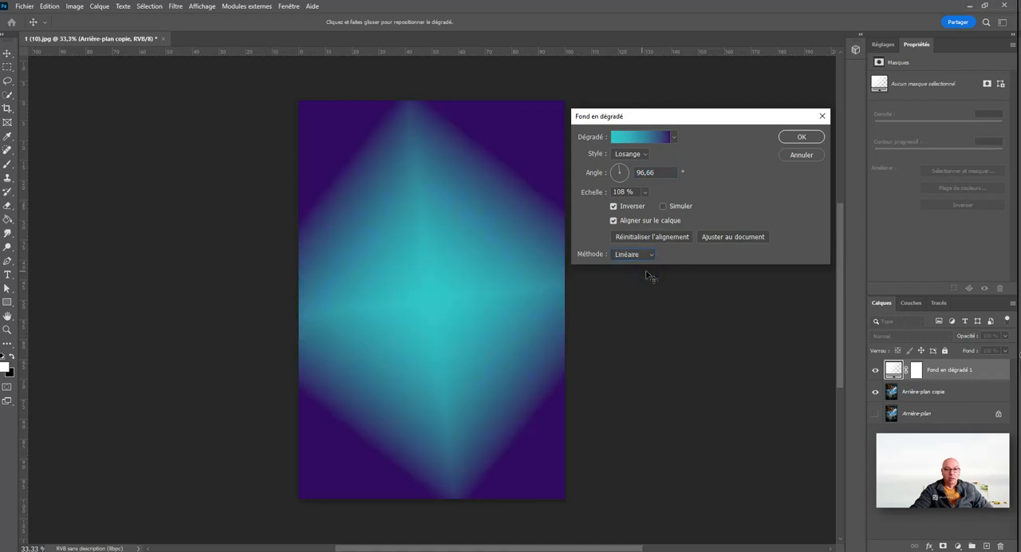
click(657, 253)
click(638, 284)
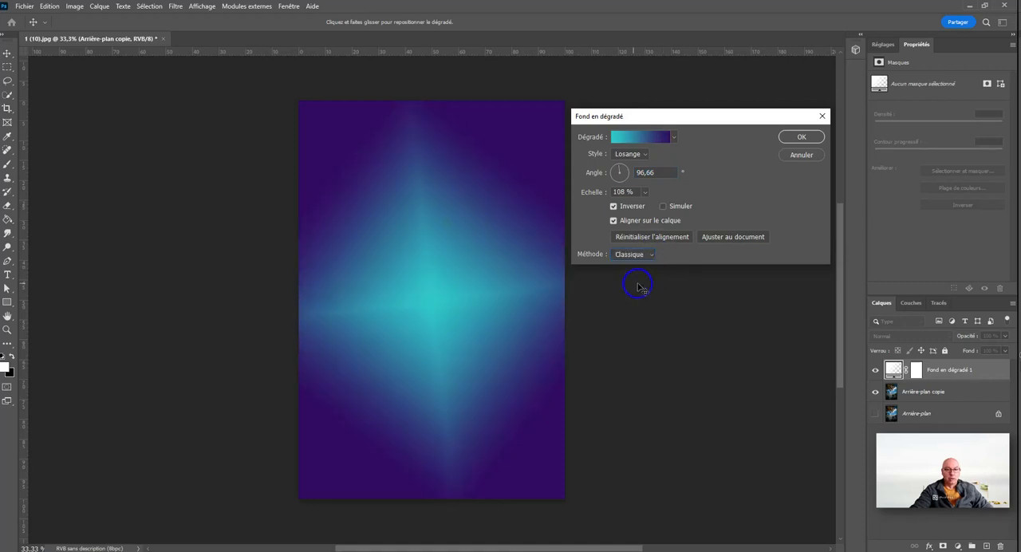
click(654, 254)
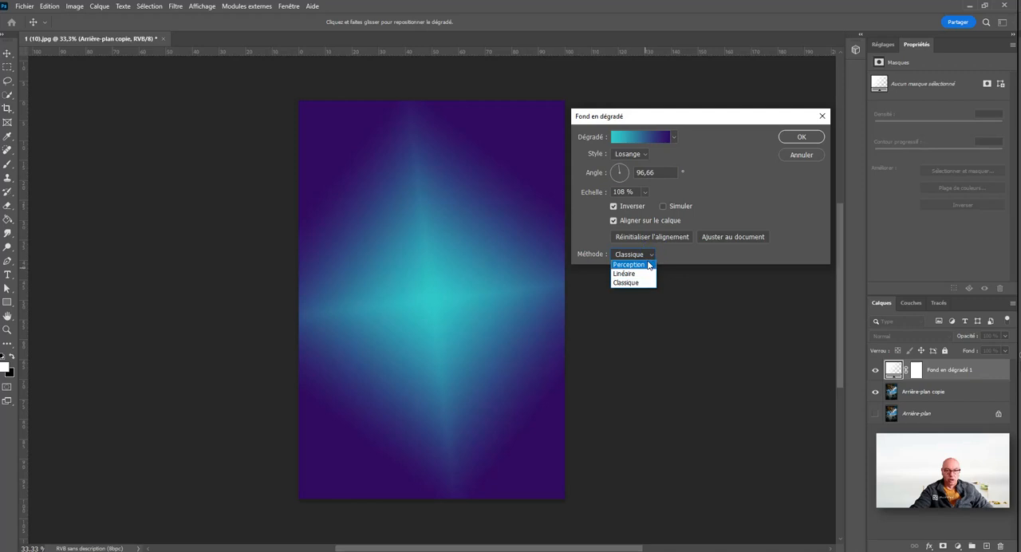
click(646, 263)
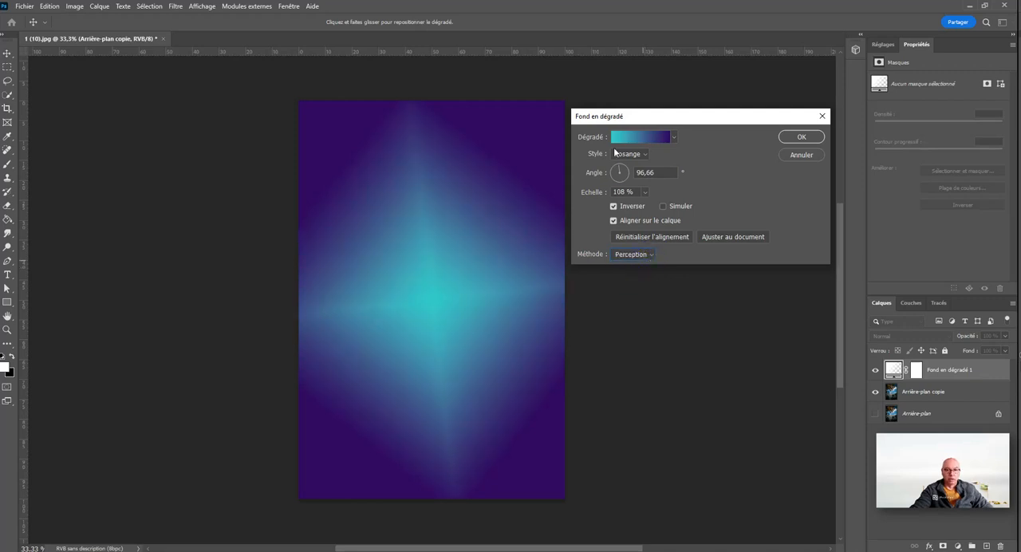
Step: Confirm the gradient fill settings and adjust the gradient fill layer's opacity
click(802, 136)
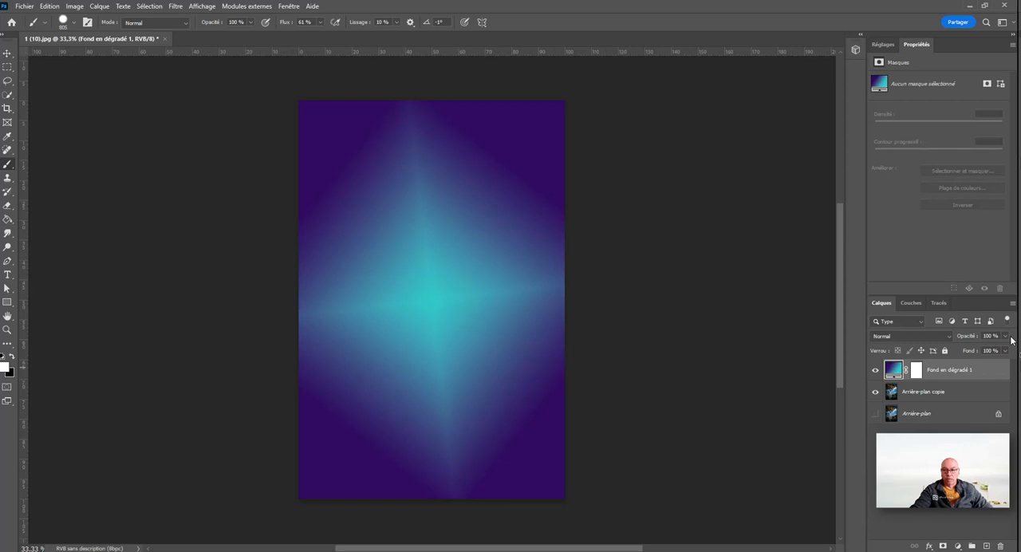
click(1004, 336)
mouse_move(1006, 350)
mouse_down()
mouse_move(988, 348)
mouse_move(1002, 352)
mouse_up()
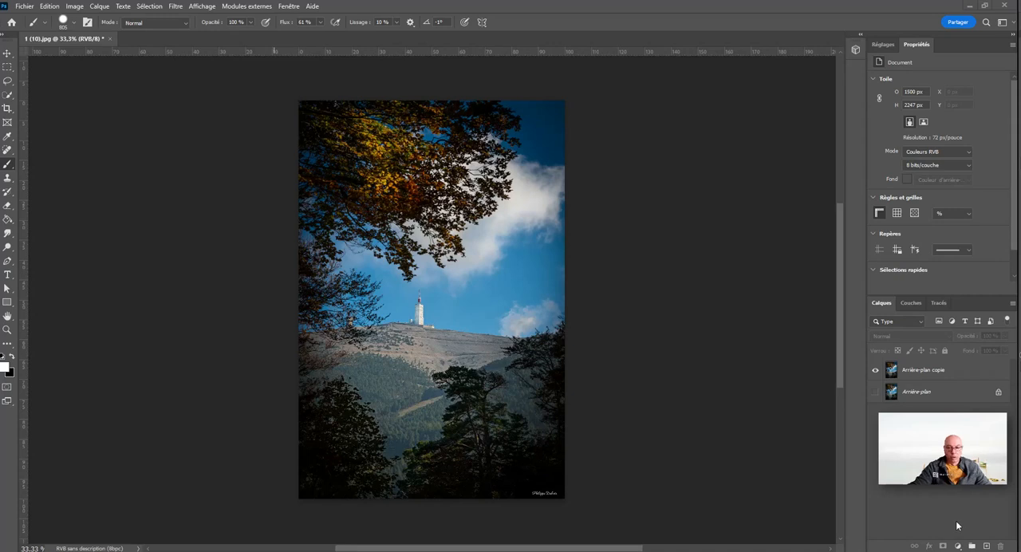
Step: Add a Motif fill layer above the photo copy and move its settings dialog clear of the image
click(960, 547)
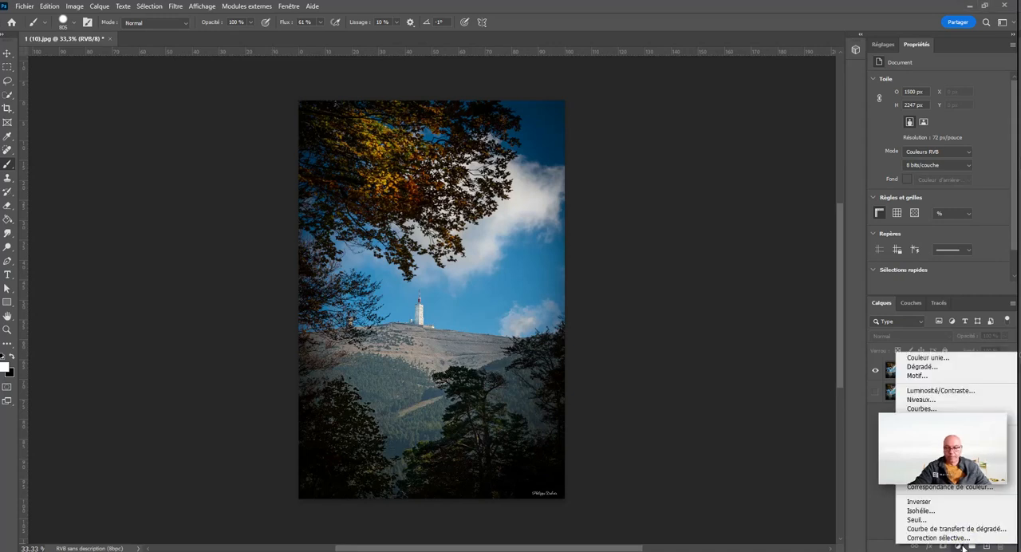
click(930, 376)
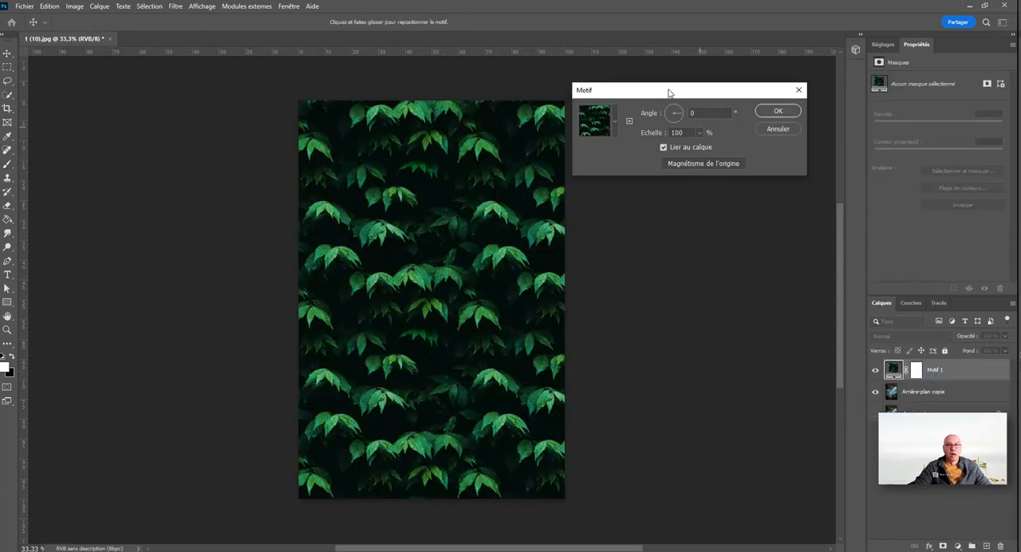
drag(670, 94, 678, 160)
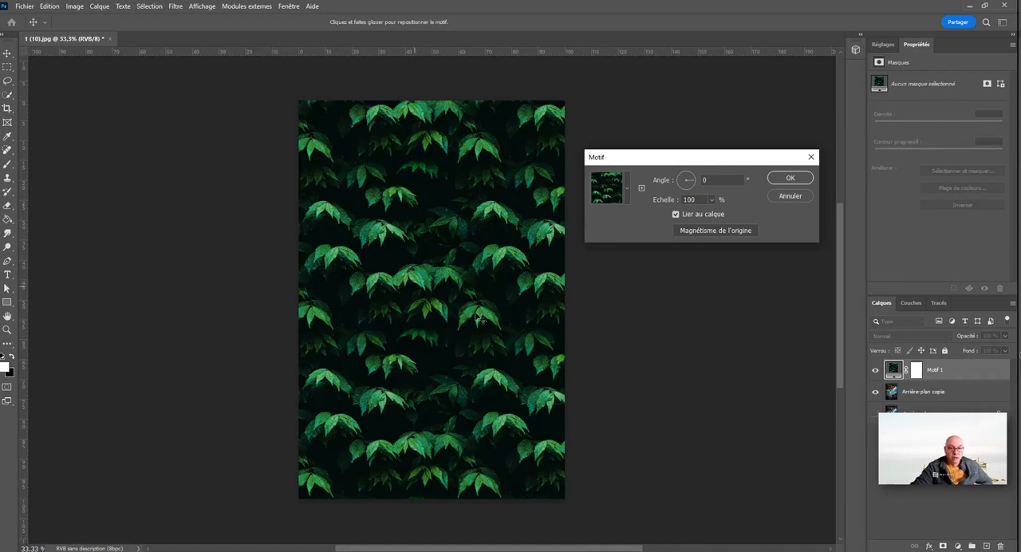
Step: Try the three Herbe patterns on the fill layer: leaf-strewn grass, brown grass and green grass
click(631, 190)
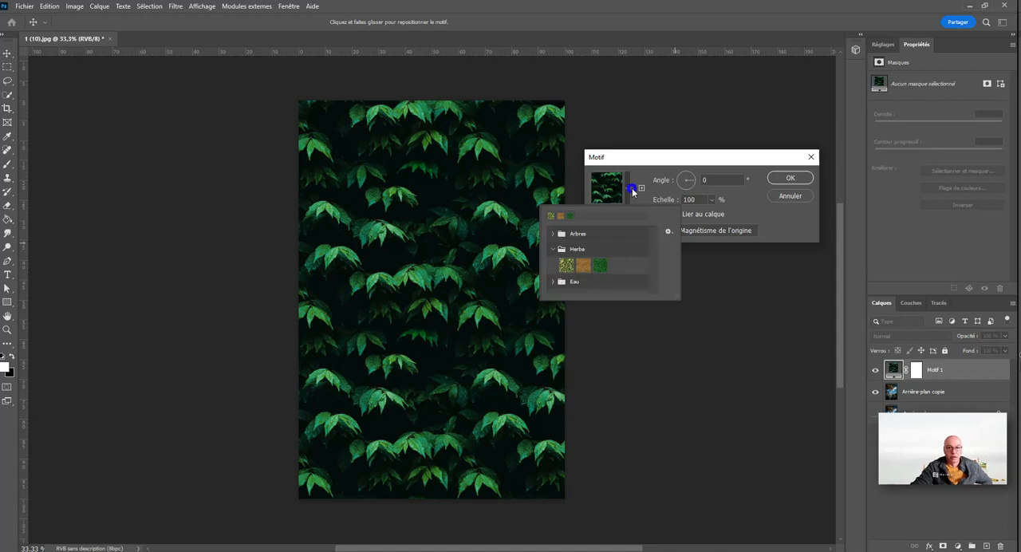
click(575, 267)
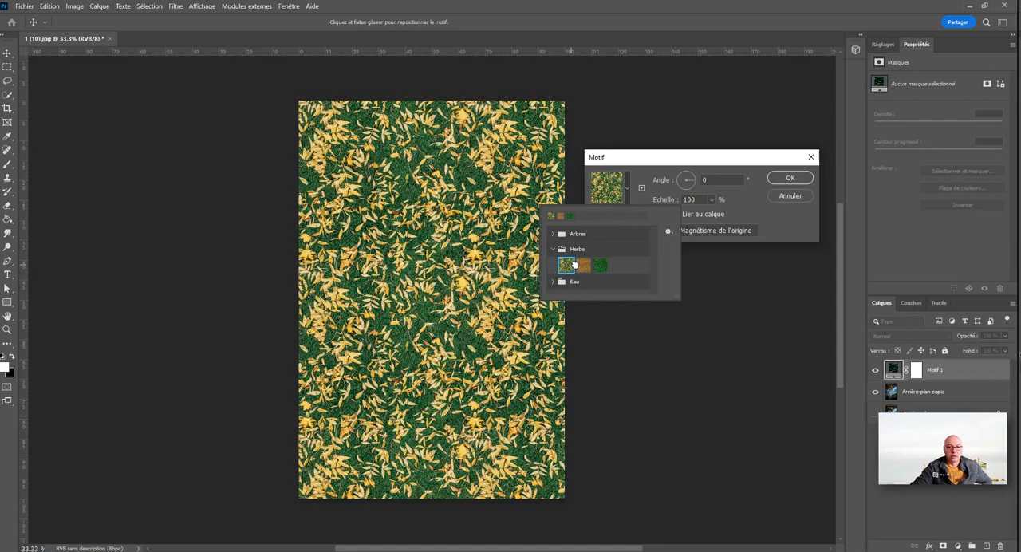
click(591, 267)
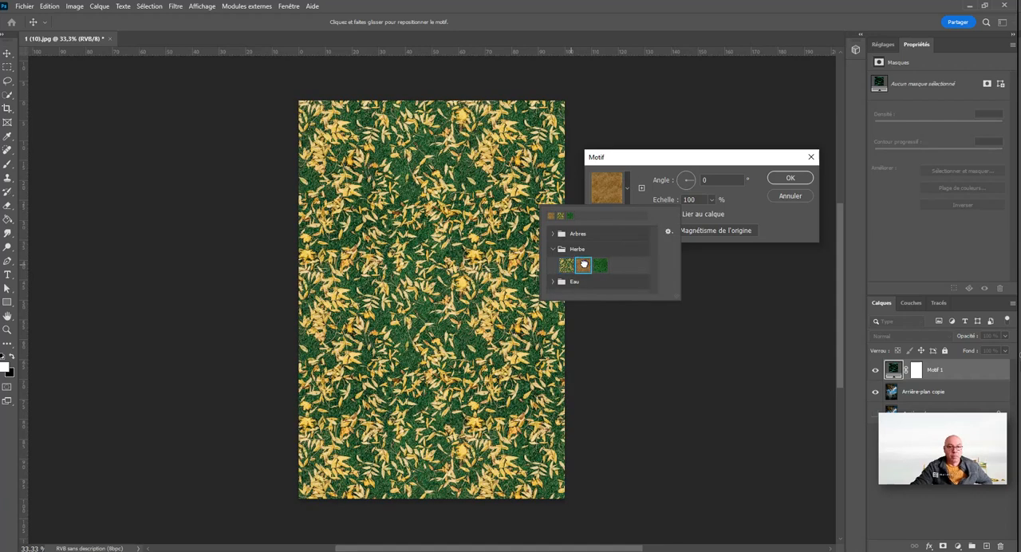
click(600, 266)
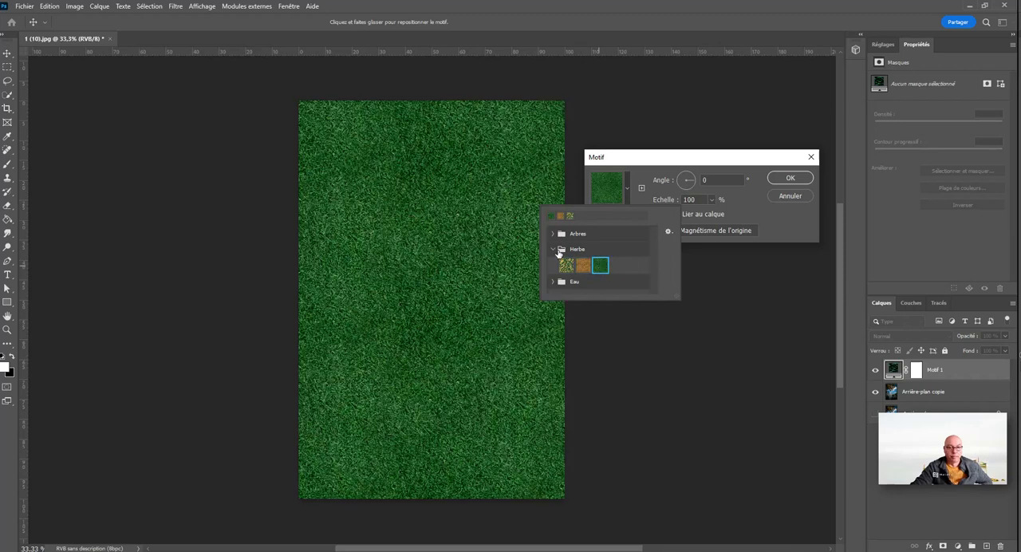
Step: Try the four Arbres patterns on the fill layer, including the yellow autumn trees and the green conifers
click(557, 237)
click(566, 250)
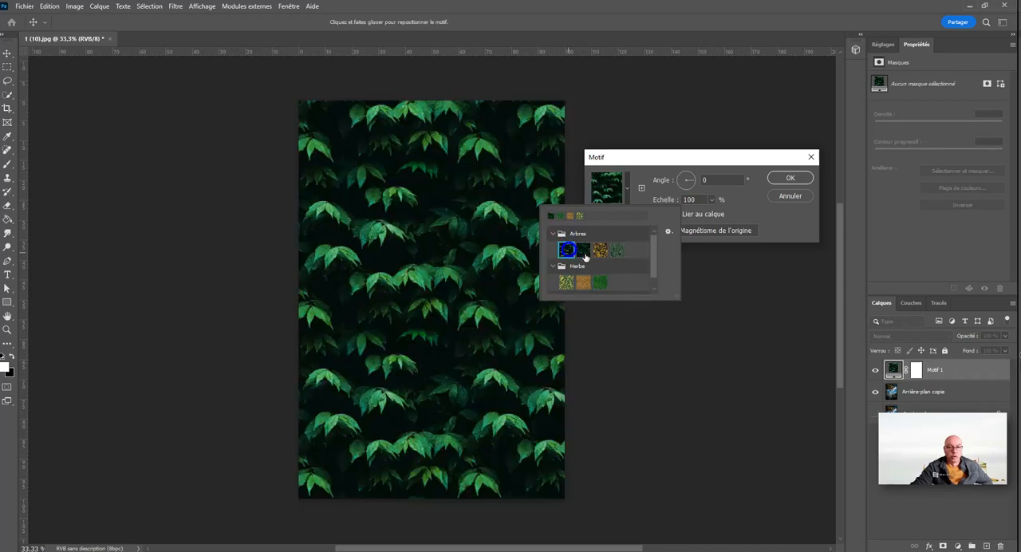
click(588, 252)
click(608, 253)
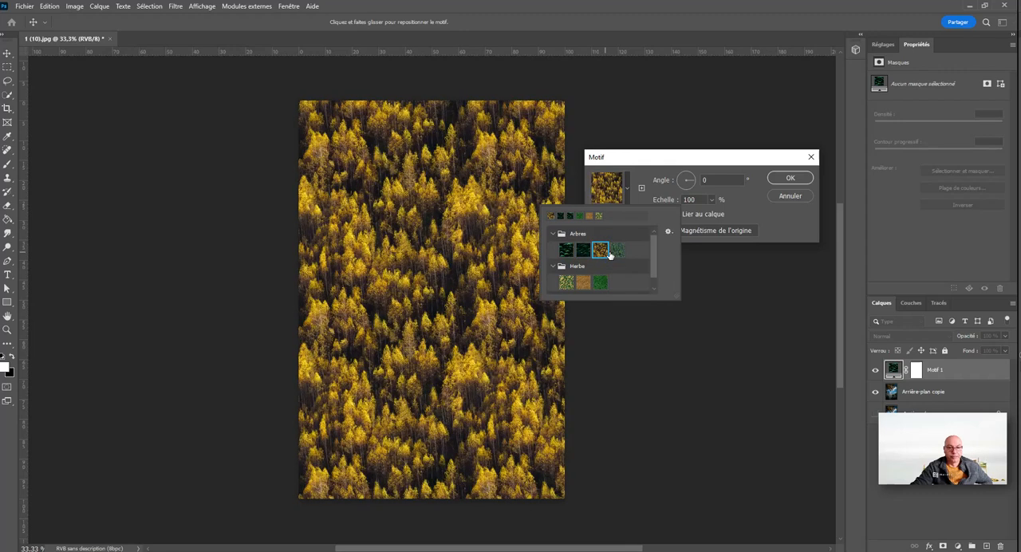
click(618, 252)
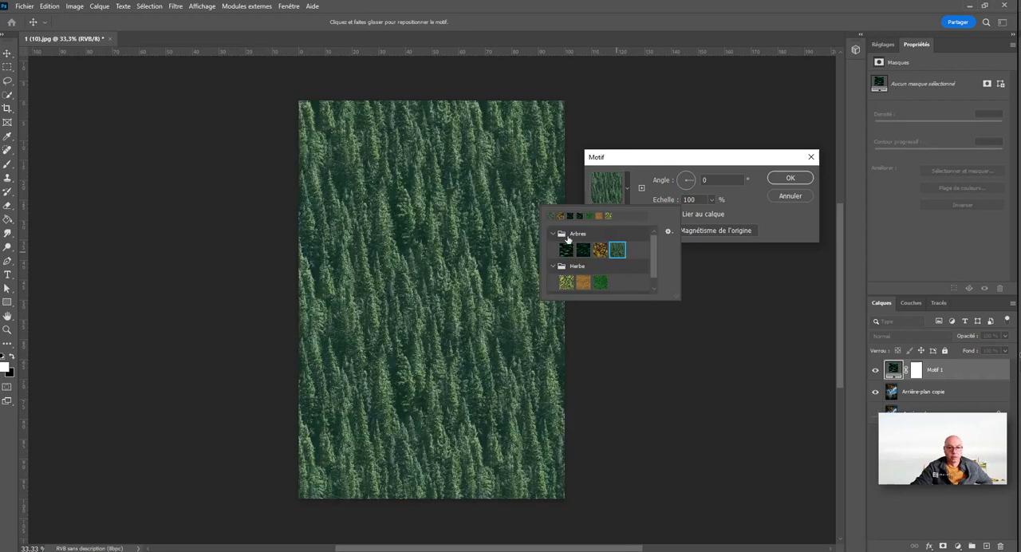
Step: Try the three Eau patterns on the fill layer, returning to the pale green water
scroll(623, 263, down, 2)
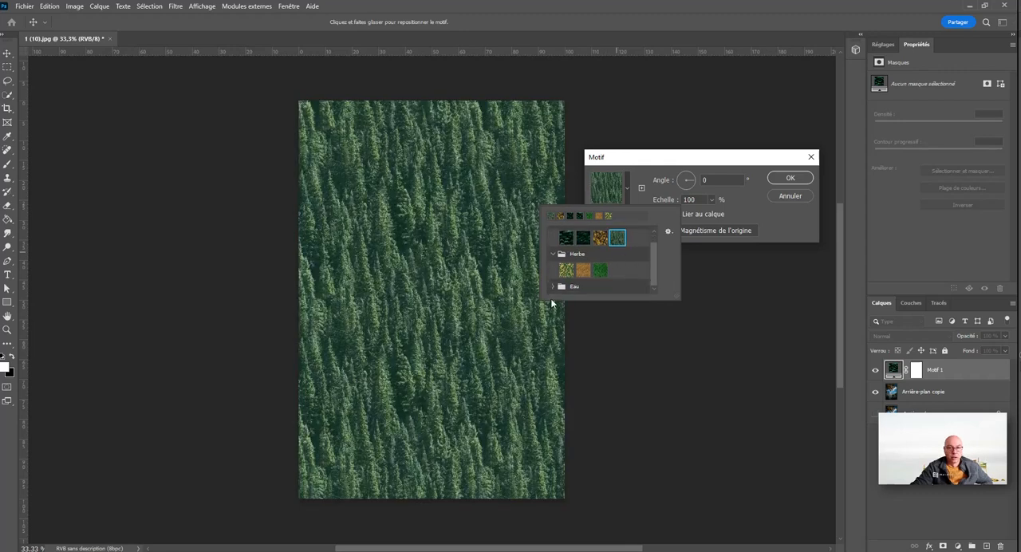
click(558, 285)
click(566, 285)
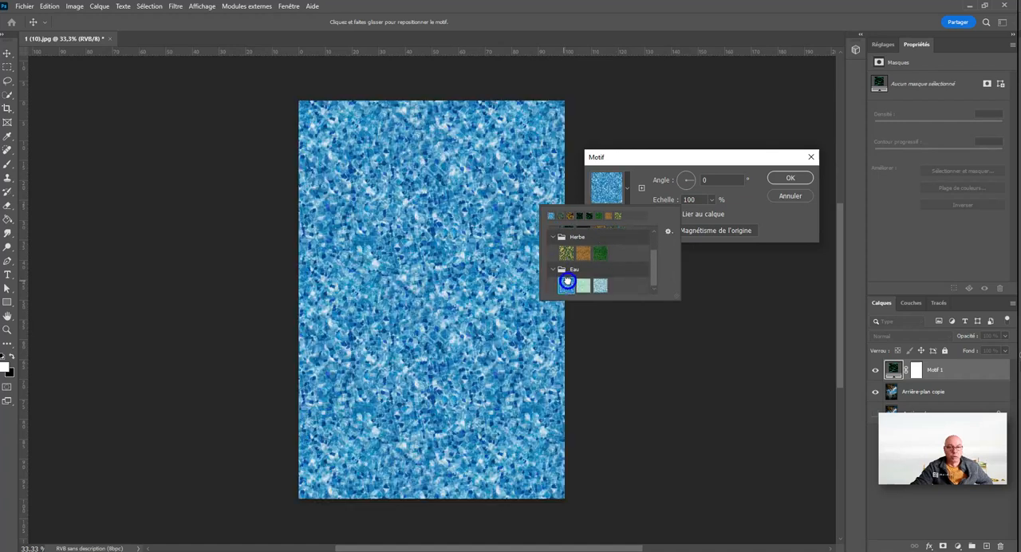
click(583, 285)
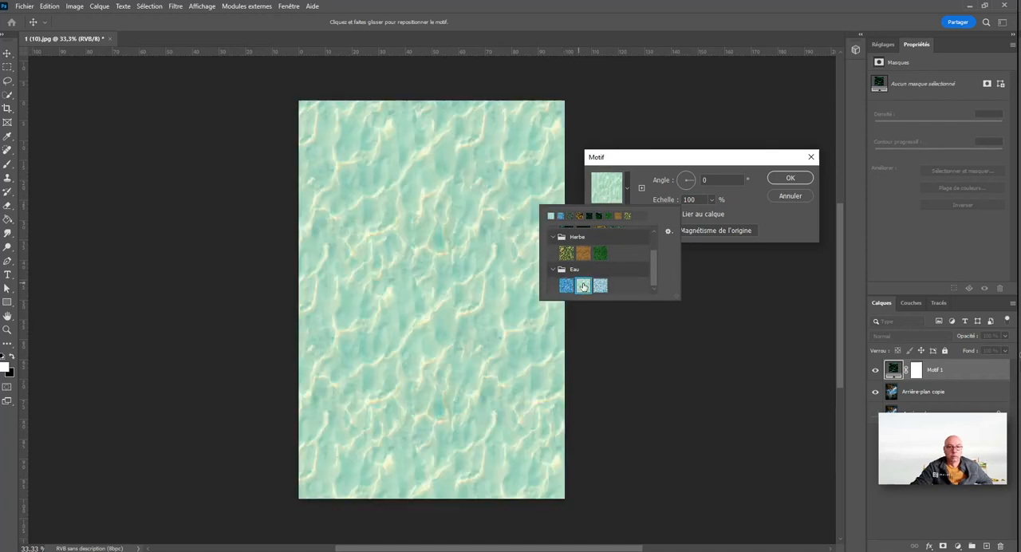
click(606, 289)
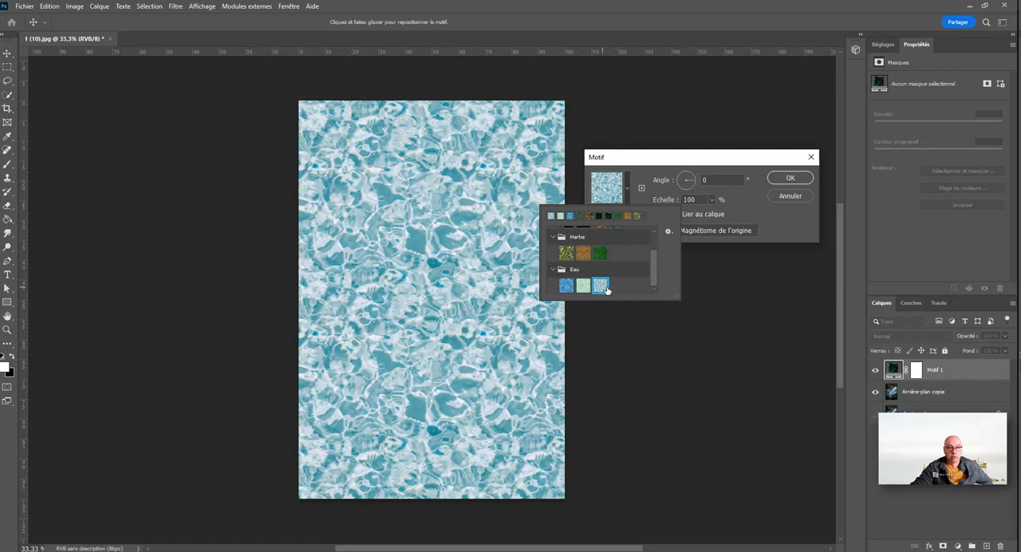
click(583, 285)
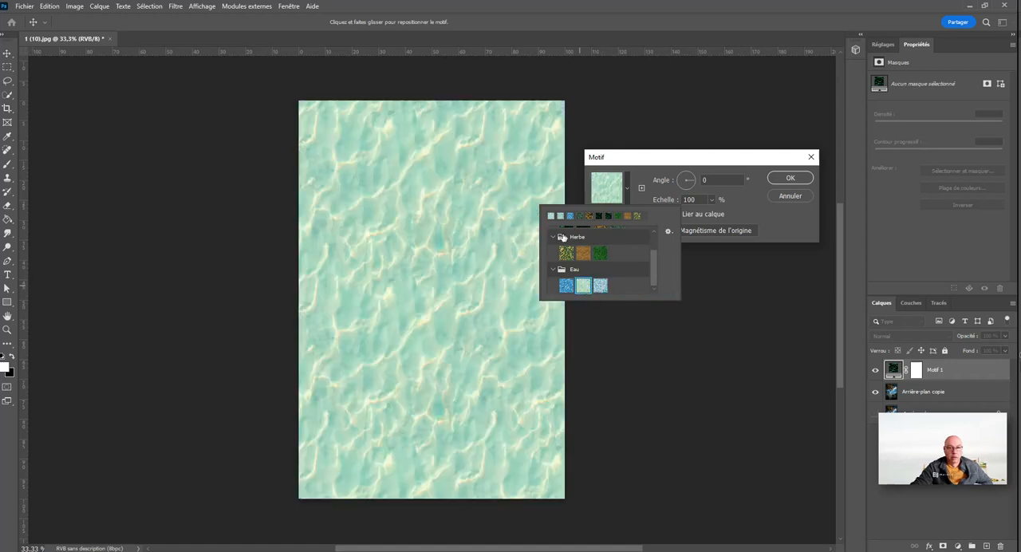
Step: Apply the second Arbres pattern, dark foliage with fine green sprigs, and rotate it to -129,23°
scroll(562, 238, up, 1)
click(567, 251)
click(587, 252)
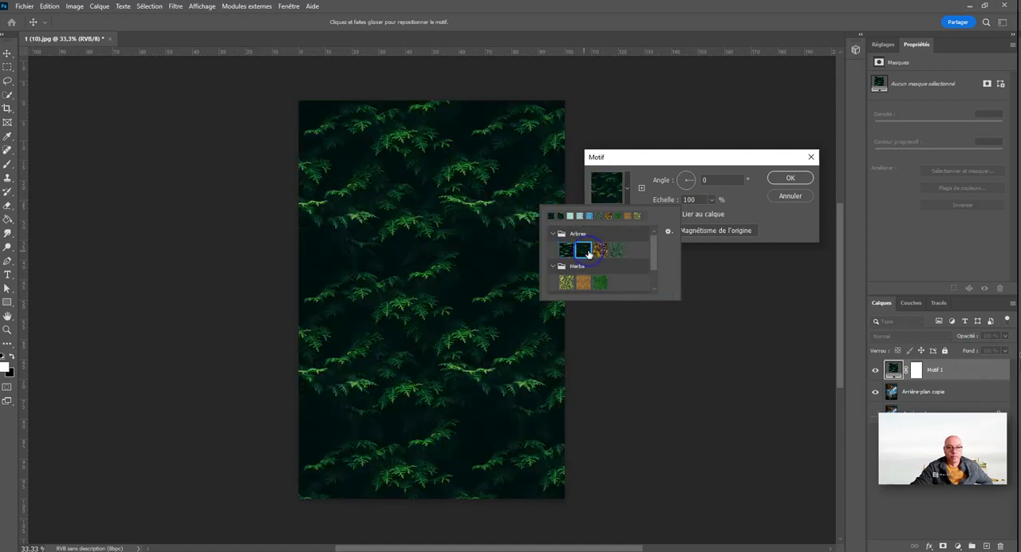
click(744, 215)
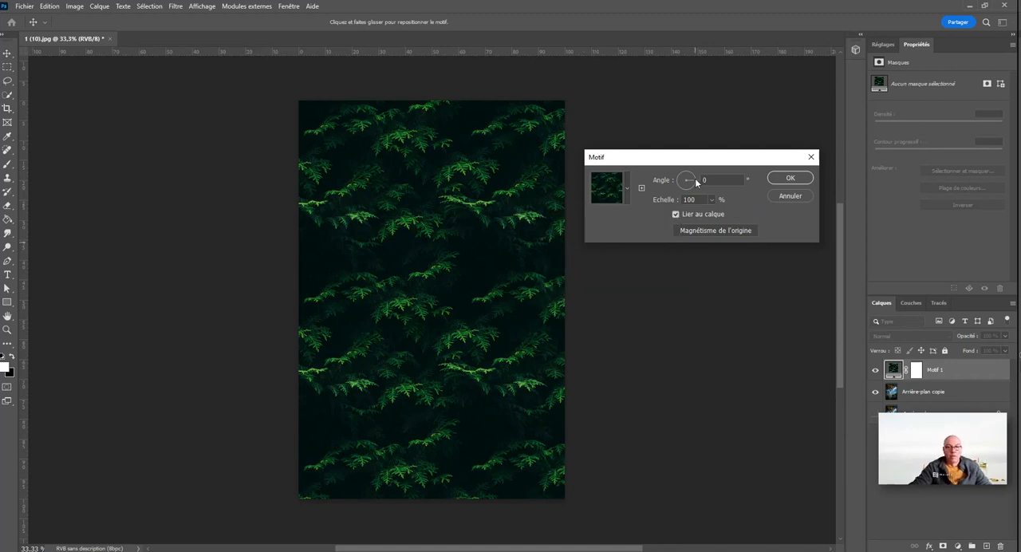
drag(695, 175, 681, 189)
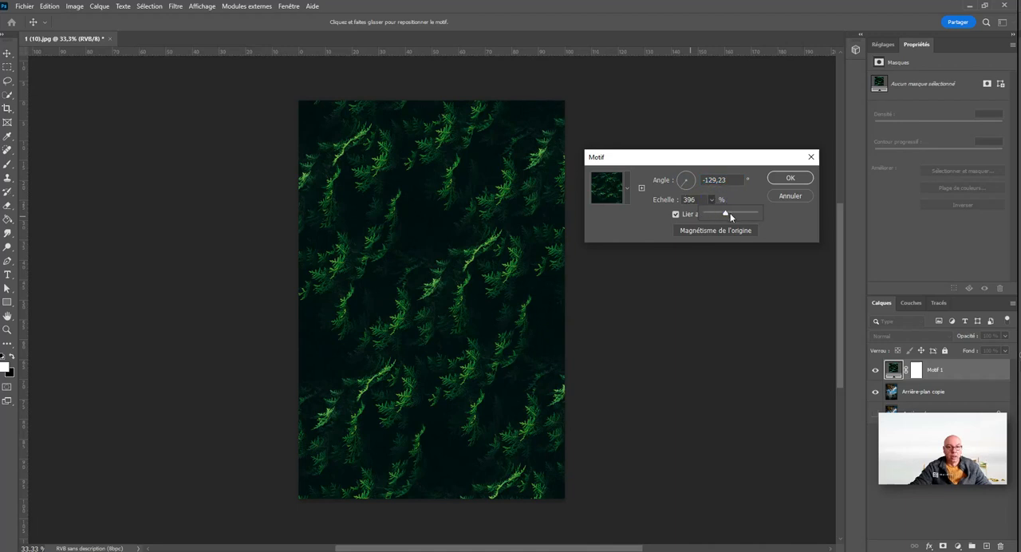
Step: Set the pattern fill to 89 % scale and a 65,46° angle, snapped to the origin and linked to the layer
drag(730, 213, 714, 211)
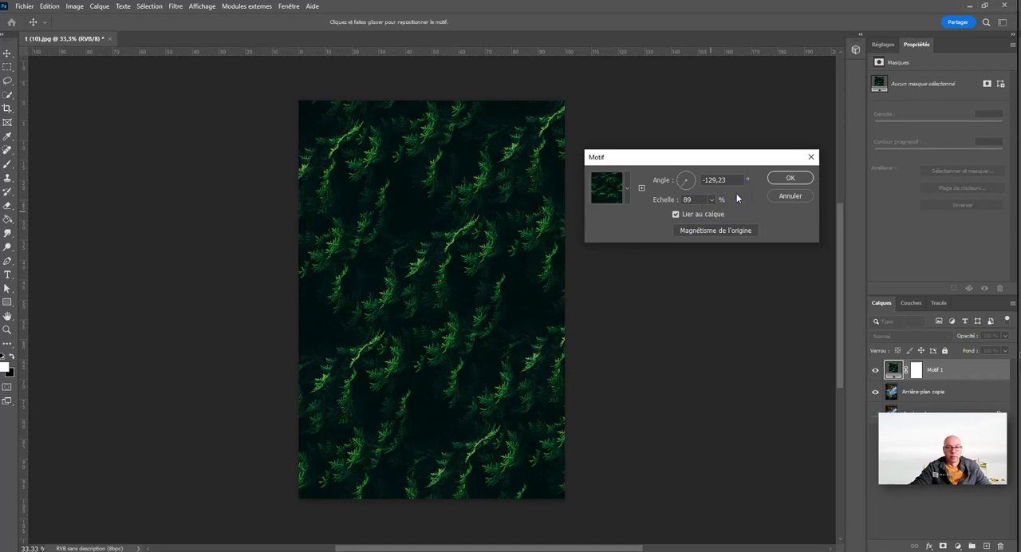
click(702, 230)
mouse_move(684, 185)
mouse_down()
mouse_move(681, 173)
mouse_move(695, 172)
mouse_up()
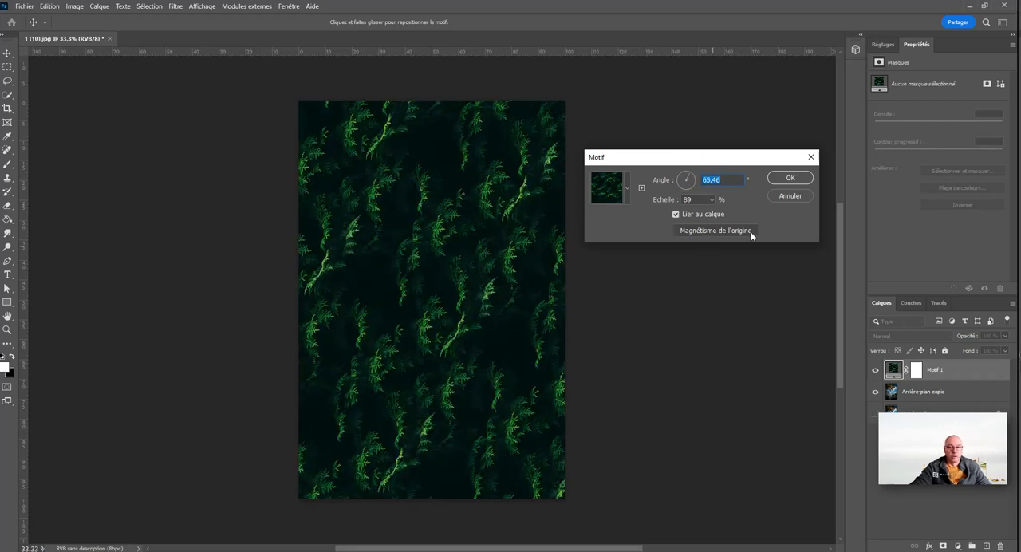
click(677, 215)
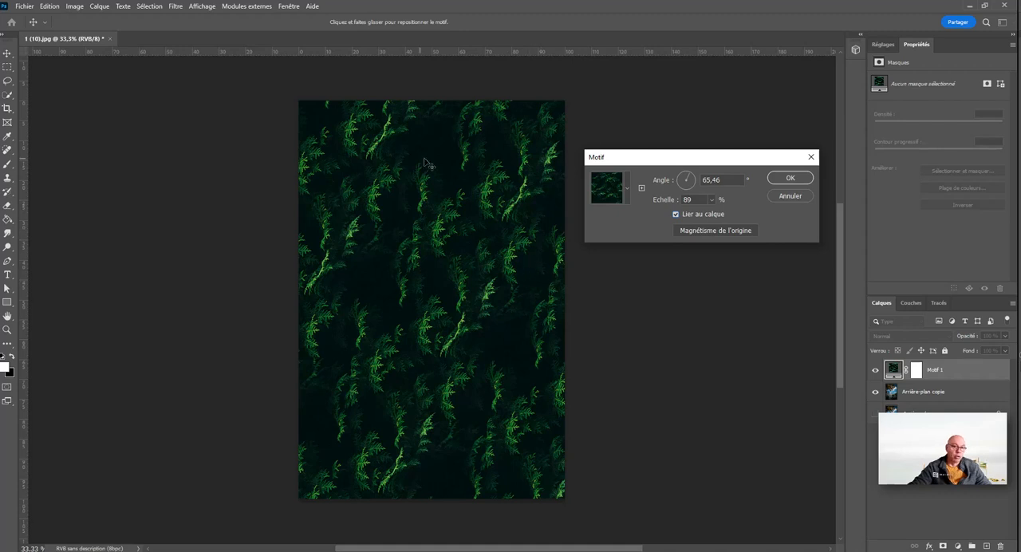
click(790, 177)
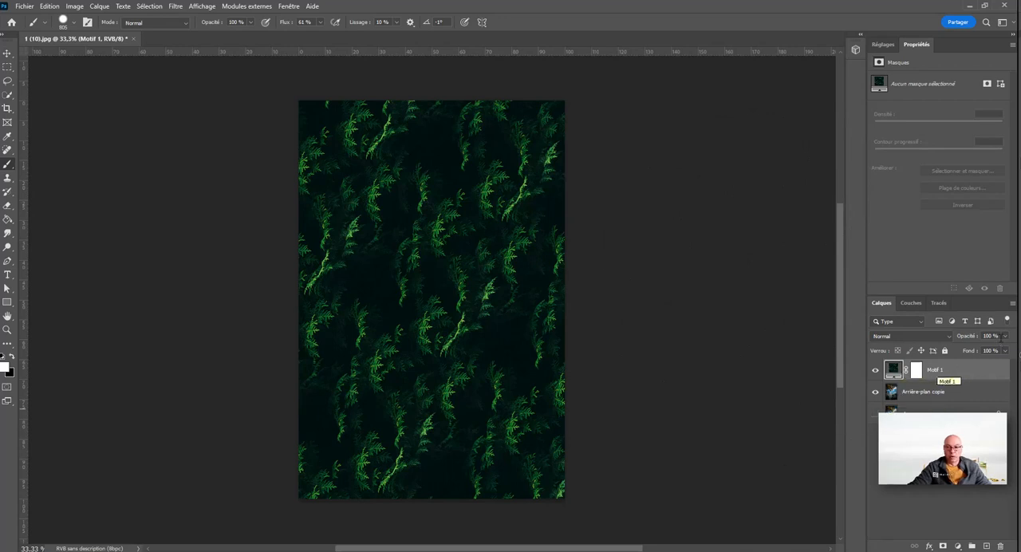
Step: Lower the Motif 1 layer to 32 % opacity and brush its mask, black around the photo's outer areas and white over the summit tower
click(1005, 336)
drag(1009, 351, 976, 346)
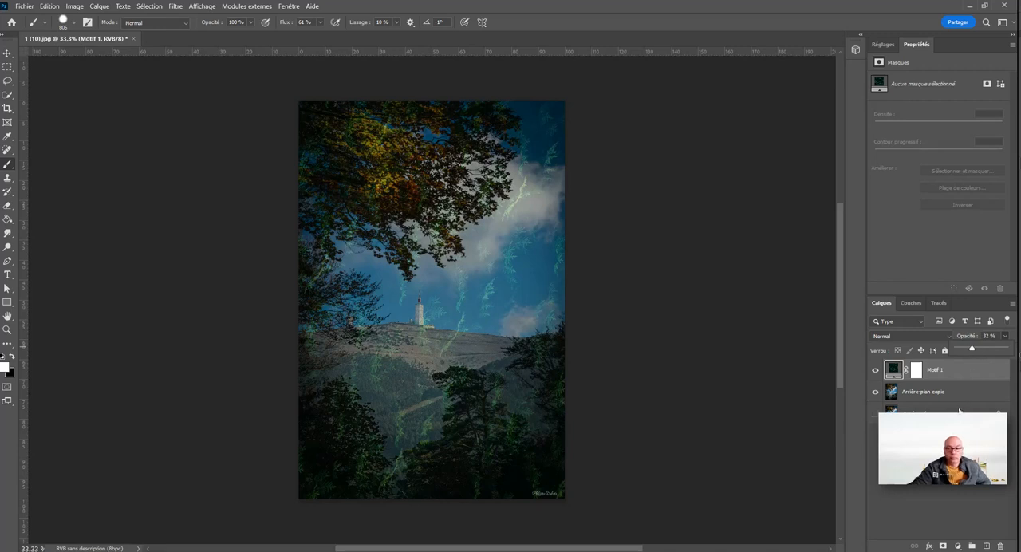
click(916, 370)
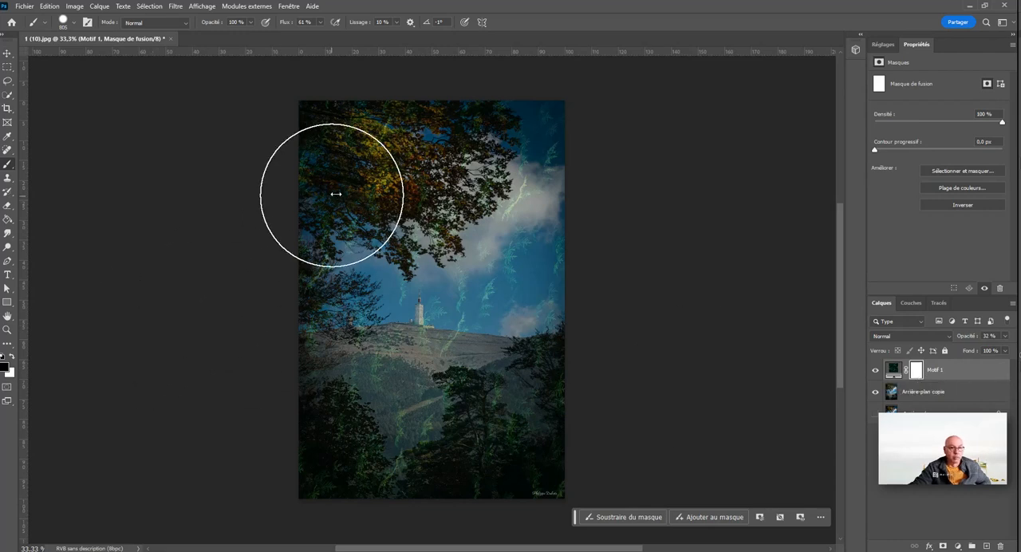
drag(335, 200, 593, 200)
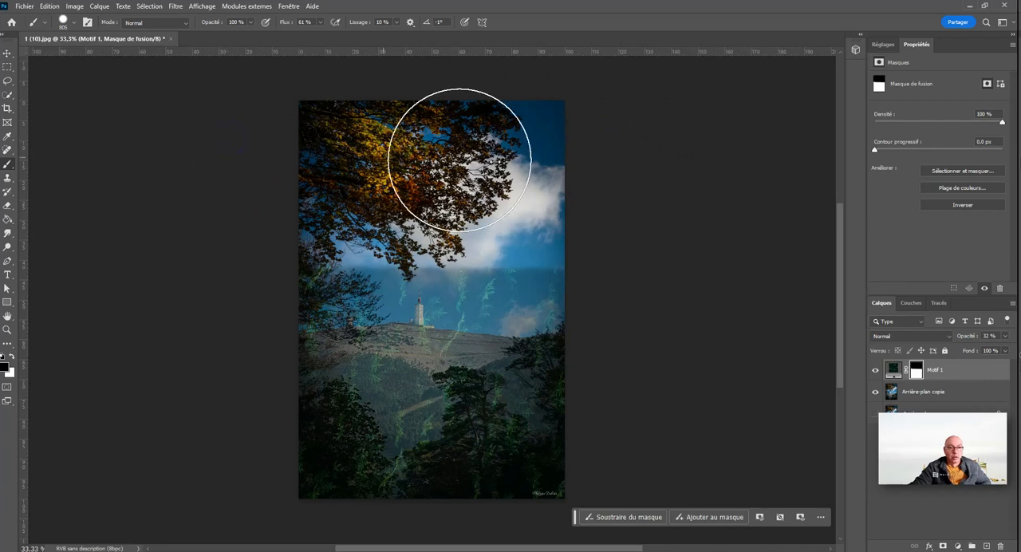
mouse_move(305, 232)
mouse_down()
mouse_move(329, 395)
mouse_move(359, 452)
mouse_move(426, 481)
mouse_move(502, 454)
mouse_move(564, 371)
mouse_move(565, 269)
mouse_up()
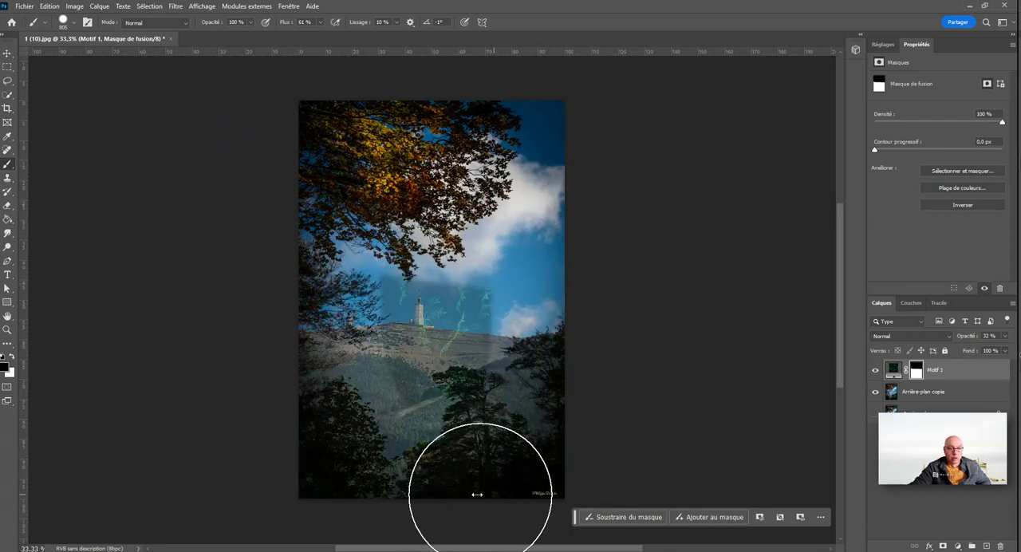
mouse_move(308, 388)
mouse_down()
mouse_move(324, 183)
mouse_move(422, 202)
mouse_move(556, 329)
mouse_up()
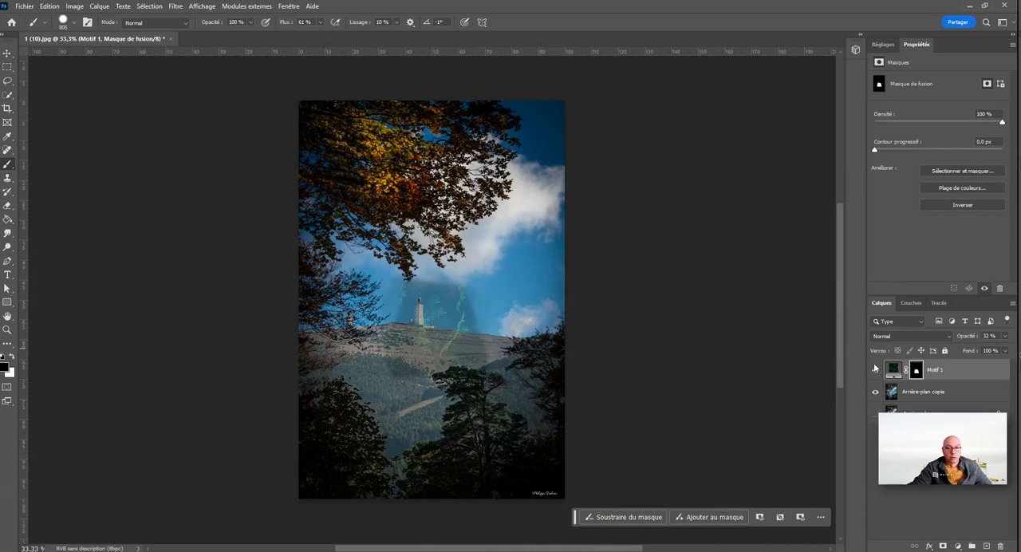
click(13, 357)
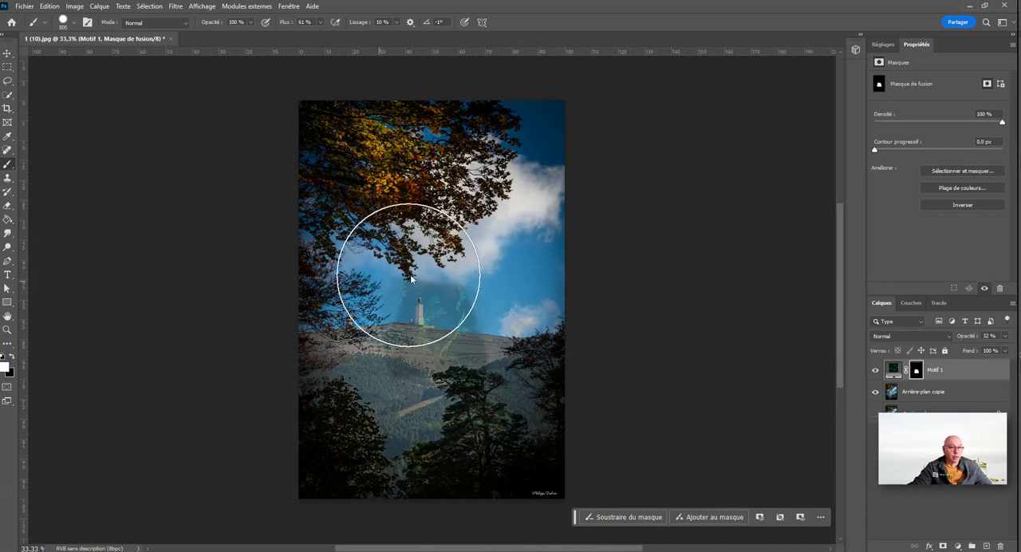
mouse_move(410, 273)
mouse_down()
mouse_move(280, 295)
mouse_move(651, 293)
mouse_move(385, 208)
mouse_move(233, 125)
mouse_move(309, 391)
mouse_move(482, 468)
mouse_move(520, 312)
mouse_move(242, 266)
mouse_move(646, 423)
mouse_up()
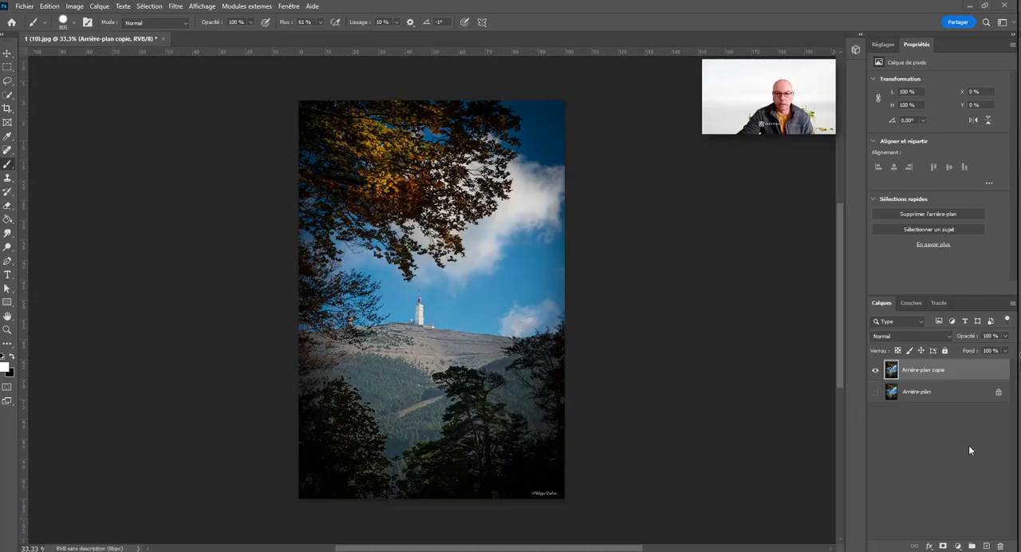
Step: View the list of fill and adjustment layer types and the set of single adjustments
click(960, 546)
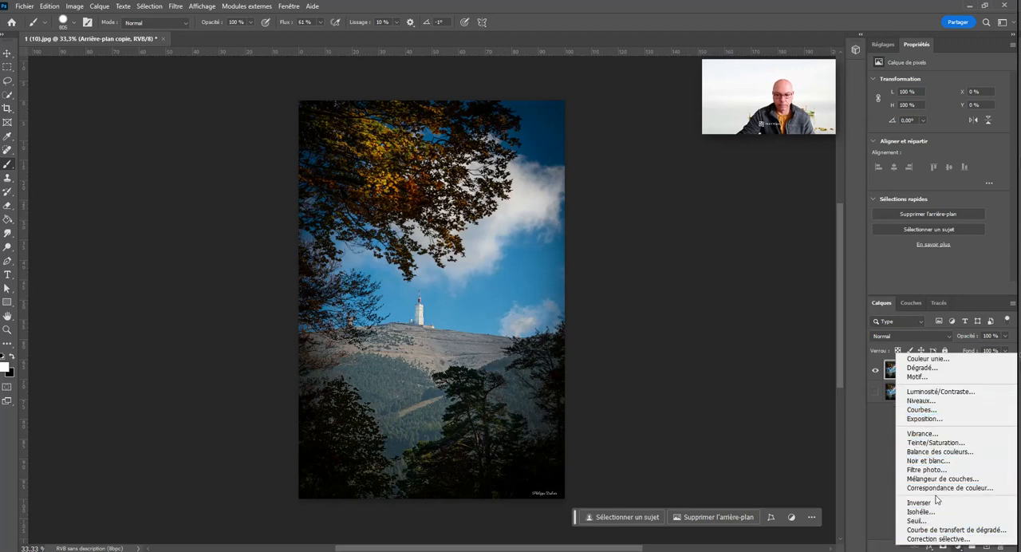
click(890, 429)
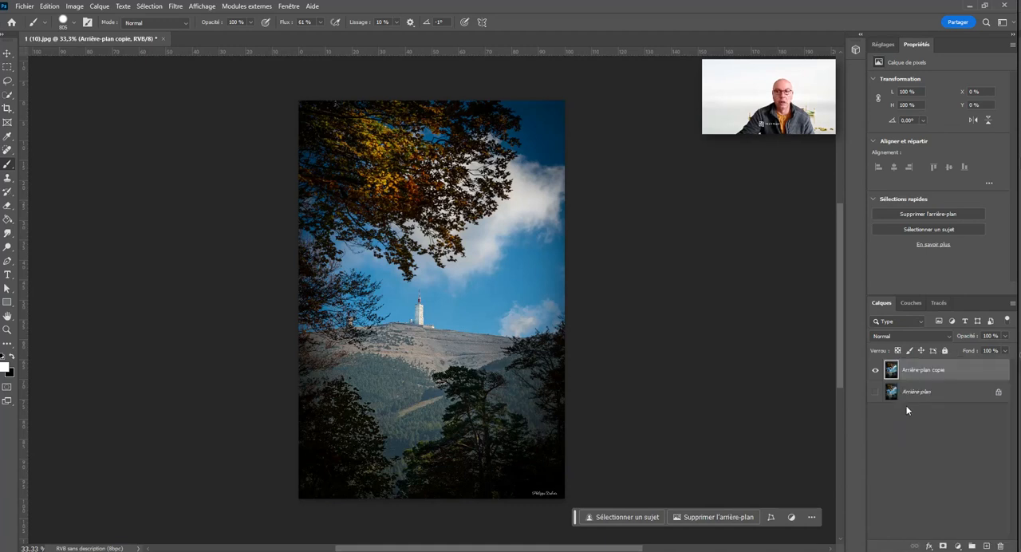
click(884, 49)
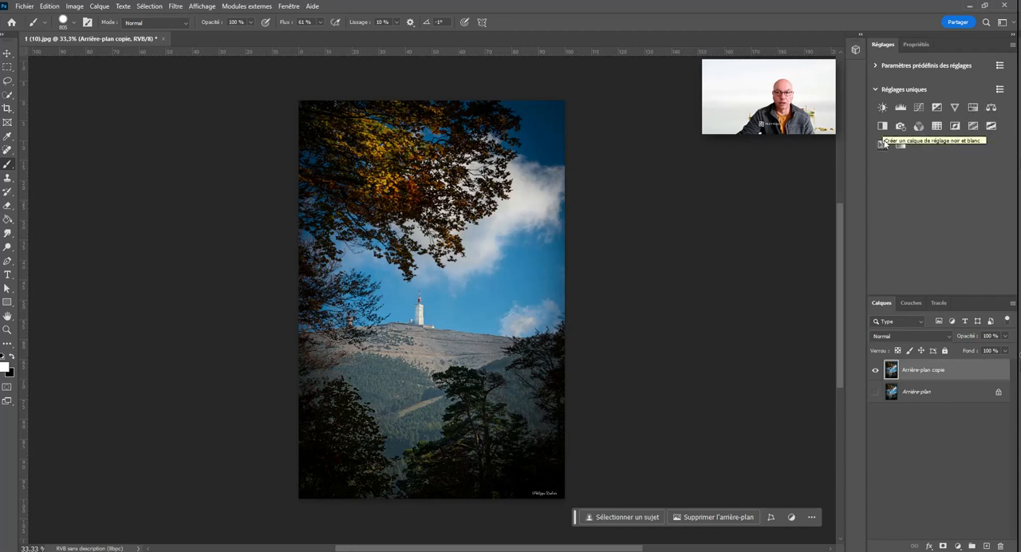
click(957, 546)
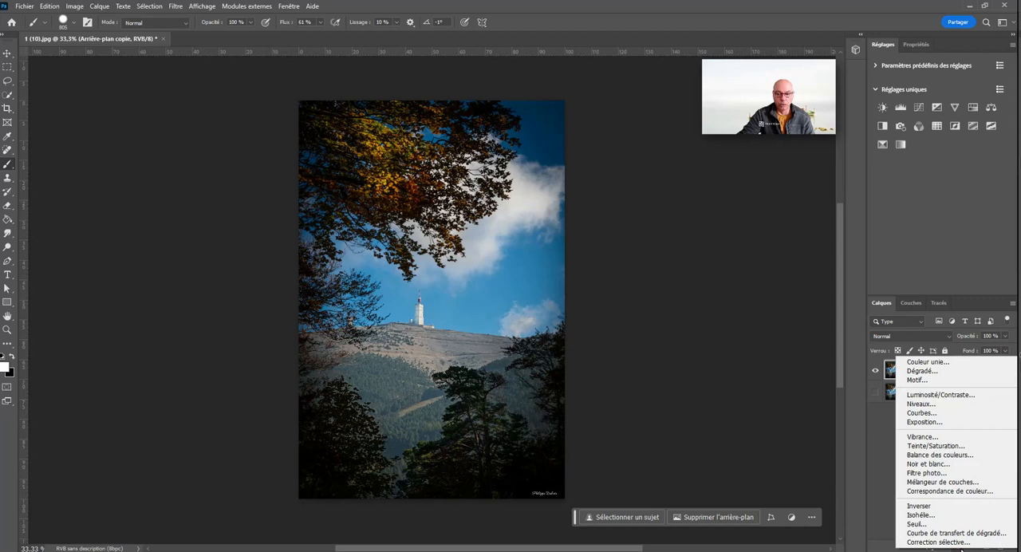
click(957, 397)
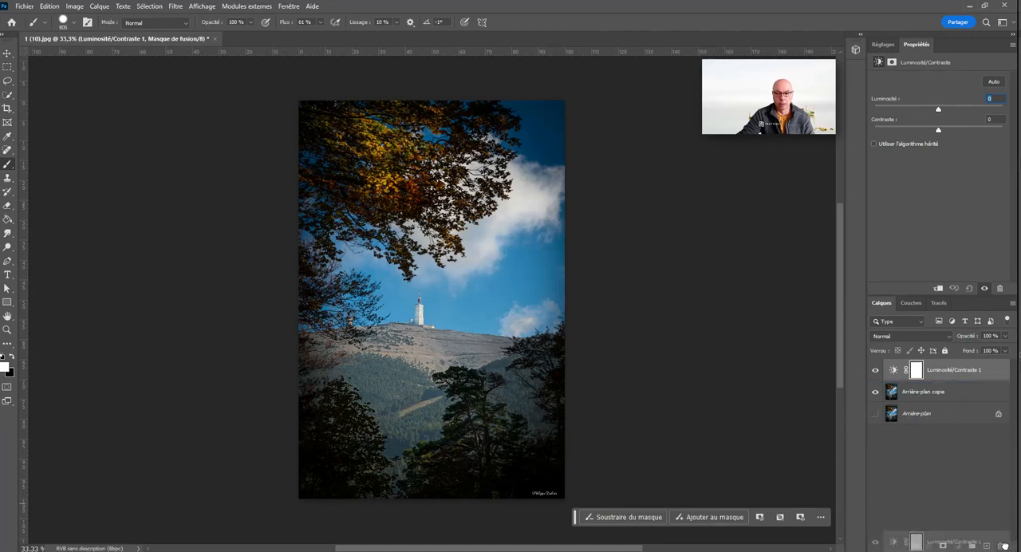
click(1000, 546)
Step: Add a Luminosité/Contraste adjustment layer above Arrière-plan copie with brightness 14 and contrast 27
click(883, 45)
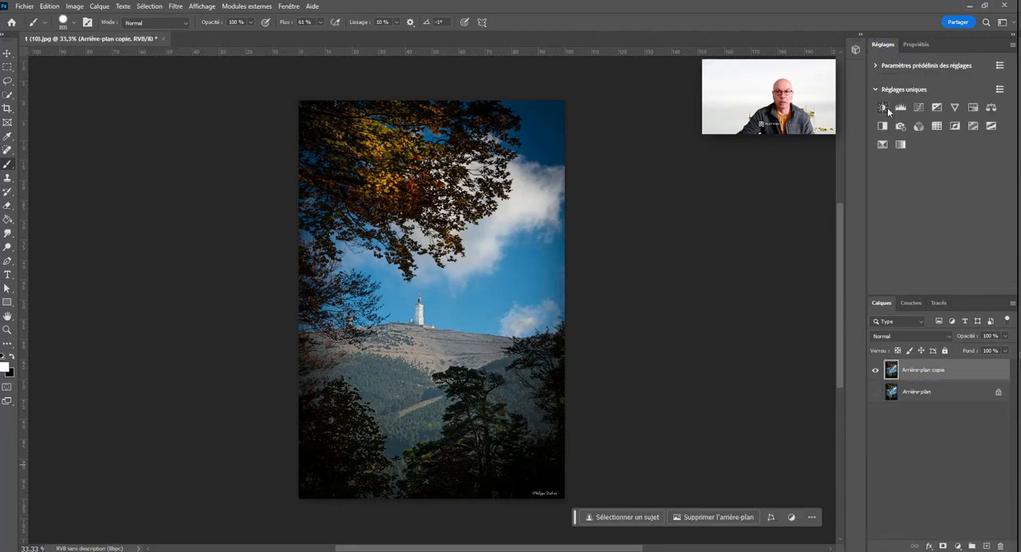
click(883, 107)
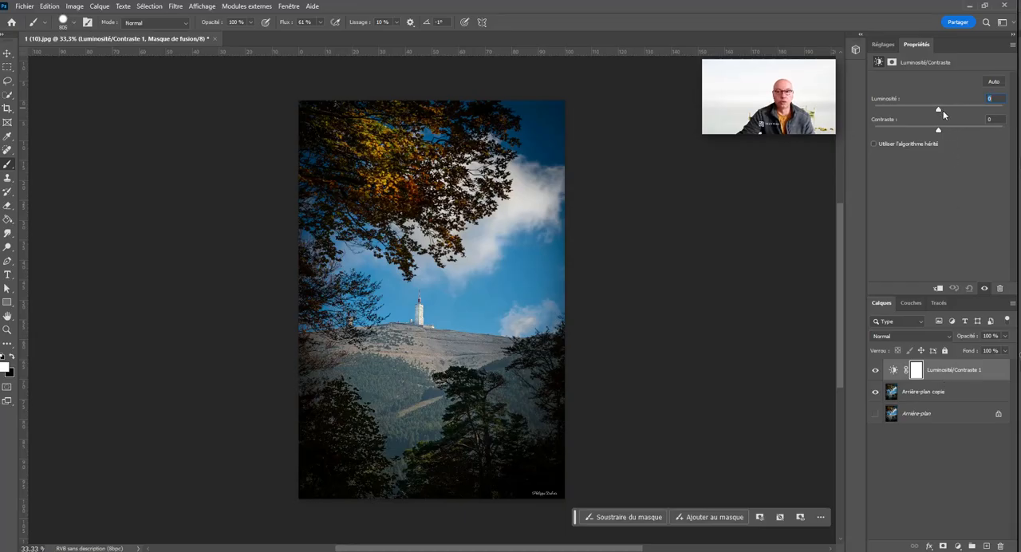
mouse_move(943, 110)
mouse_down()
mouse_move(885, 120)
mouse_move(972, 125)
mouse_move(917, 113)
mouse_move(977, 115)
mouse_move(949, 114)
mouse_up()
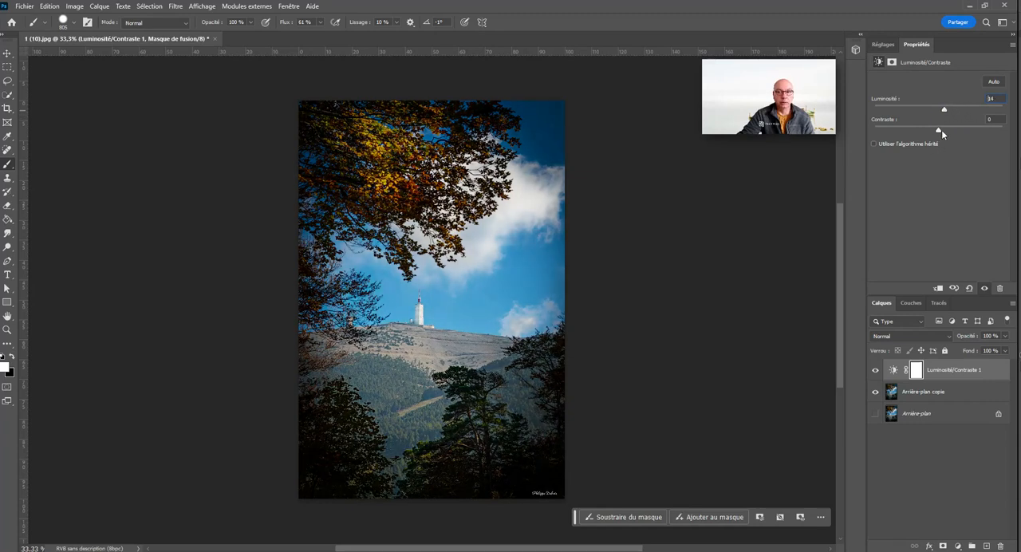
drag(937, 130, 885, 133)
drag(886, 131, 981, 139)
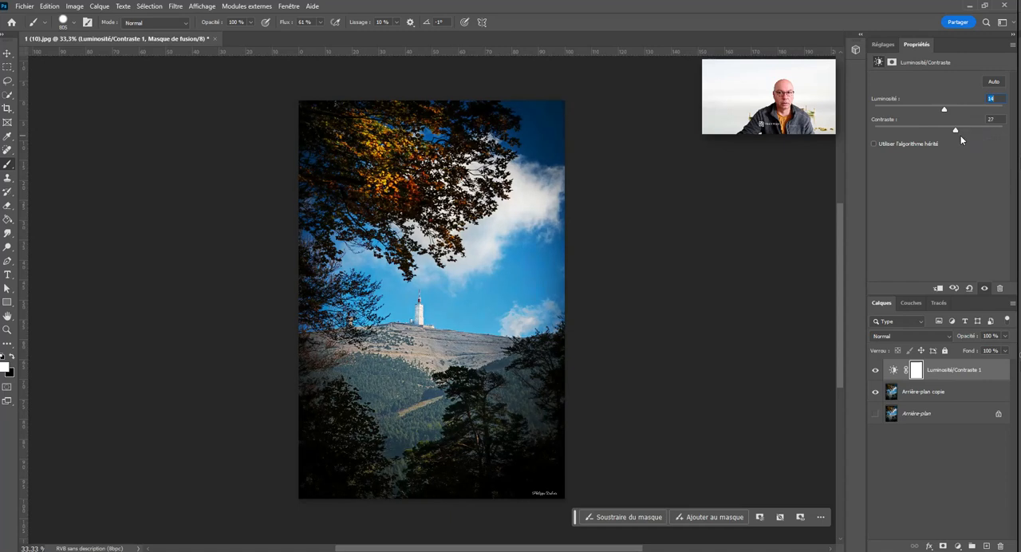
Step: Undo the manual brightness and contrast changes and apply the automatic correction to the adjustment layer
key(ctrl+z)
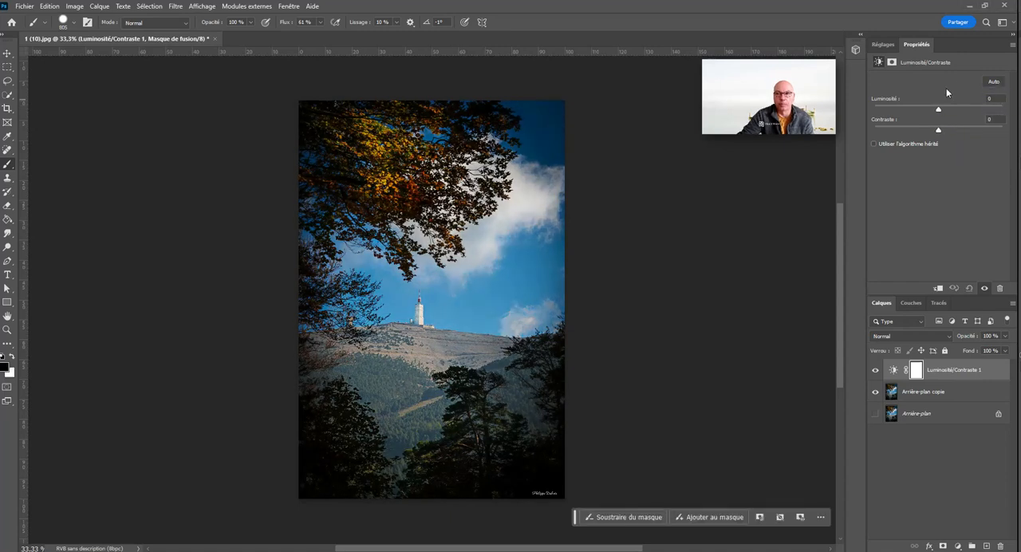
click(993, 82)
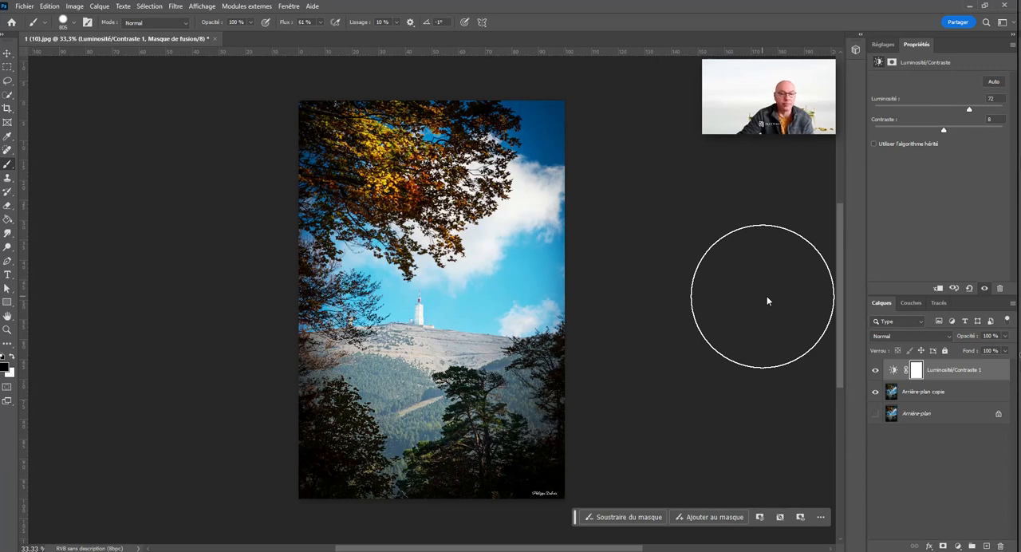
mouse_move(971, 107)
mouse_down()
mouse_move(979, 114)
mouse_move(969, 109)
mouse_up()
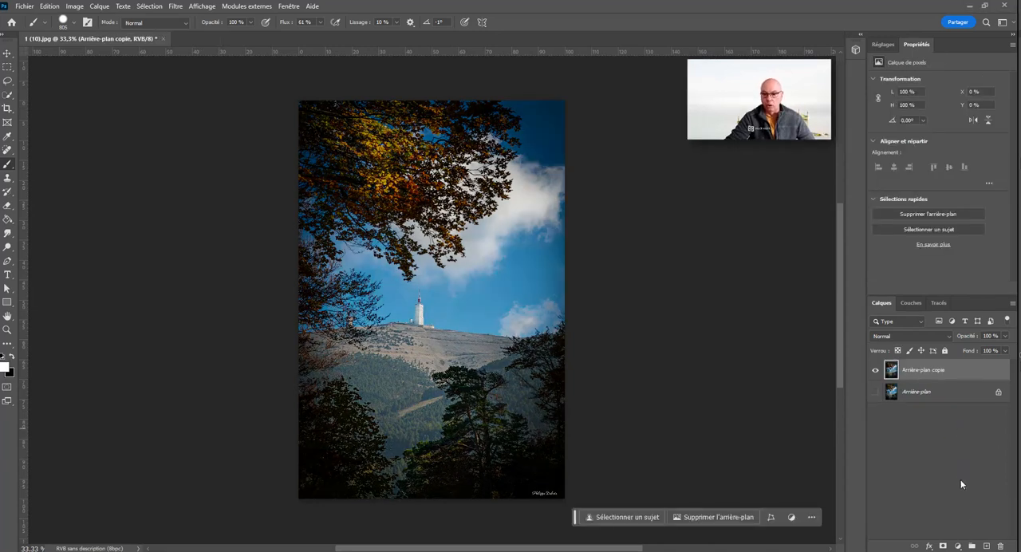
click(963, 545)
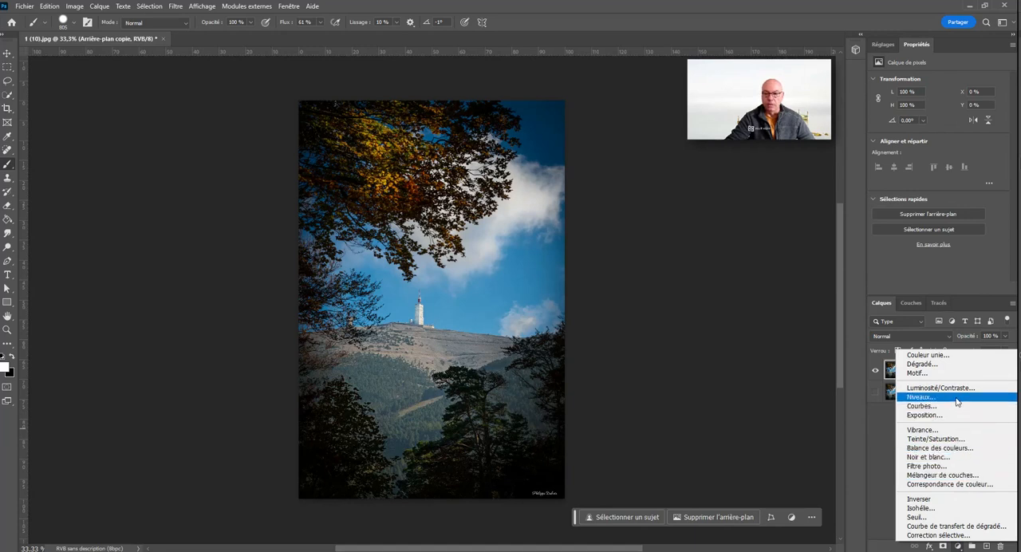
click(889, 416)
click(883, 45)
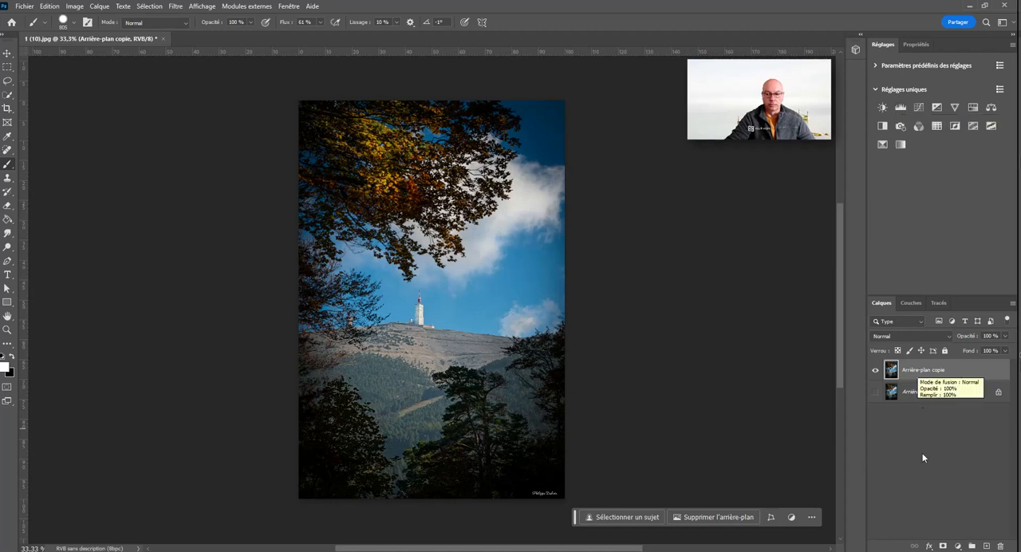
Step: Add a Niveaux adjustment layer with a white input level of 179, and reduce the brush size to 126
click(958, 546)
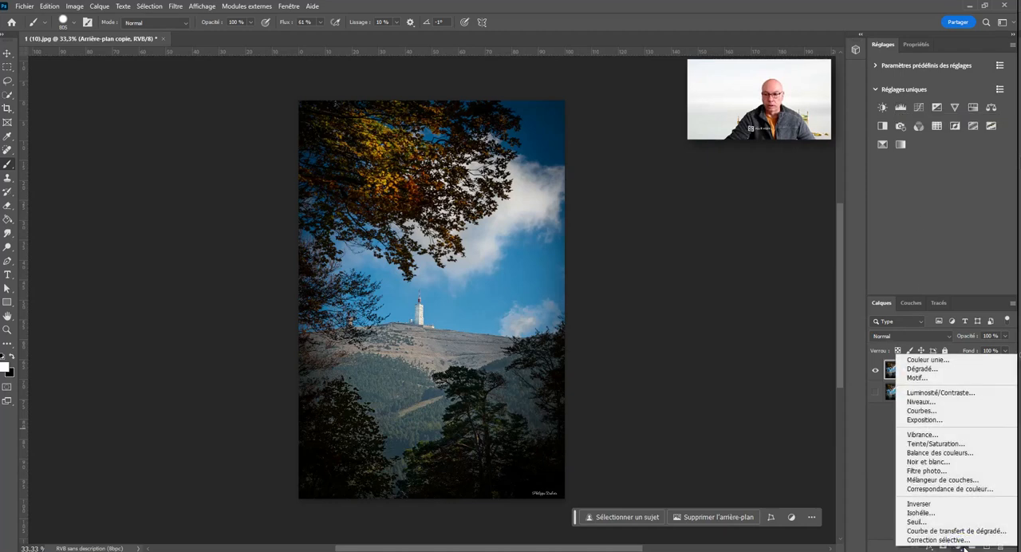
click(970, 401)
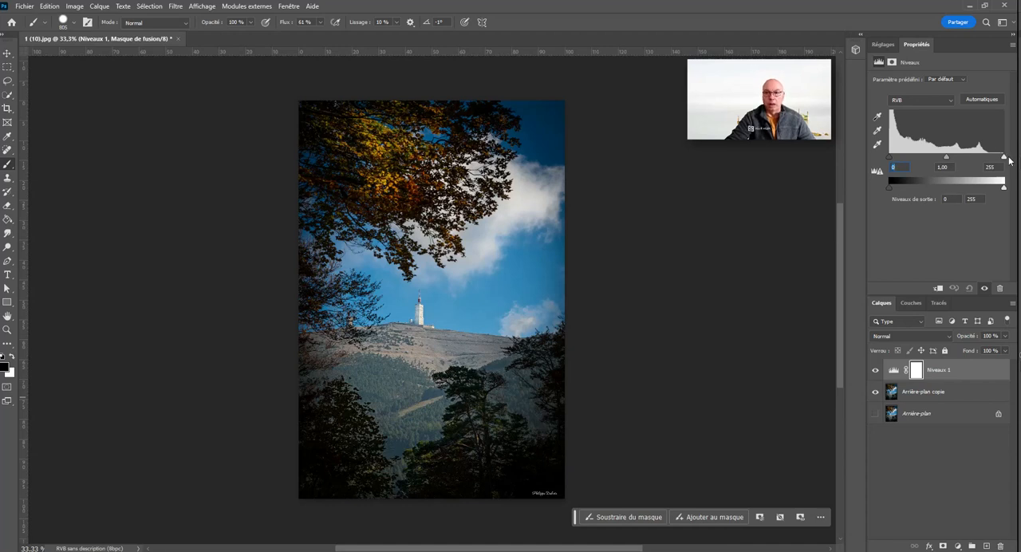
drag(1007, 158, 975, 168)
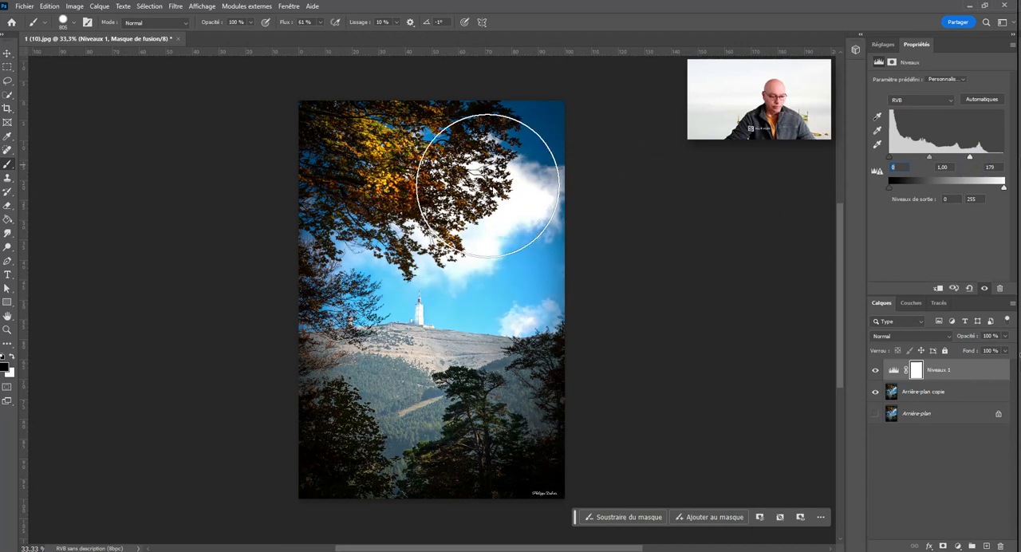
drag(487, 186, 469, 205)
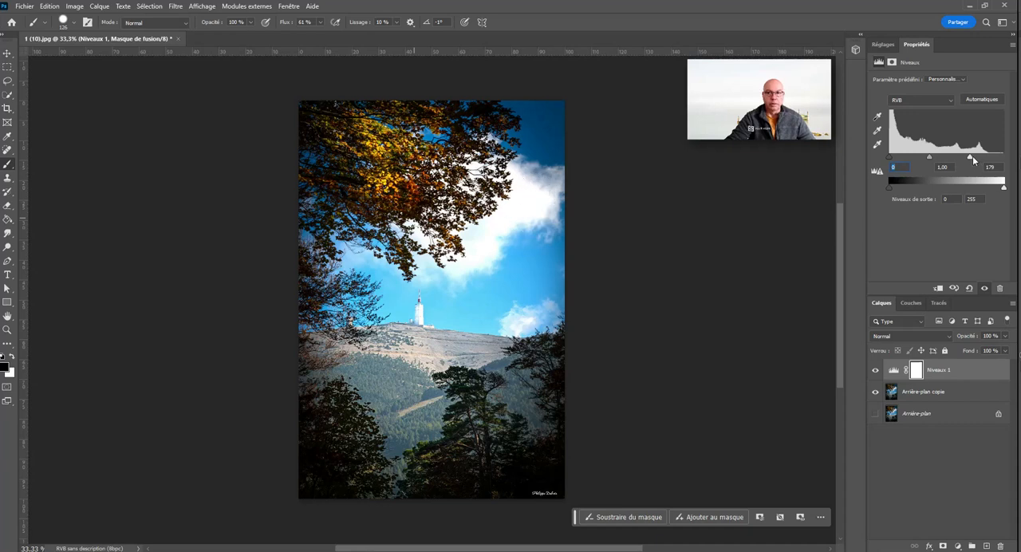
Step: Set the white input level to 229 and try midtone values of 0,83 and 1,21 on the Niveaux layer
drag(972, 158, 997, 165)
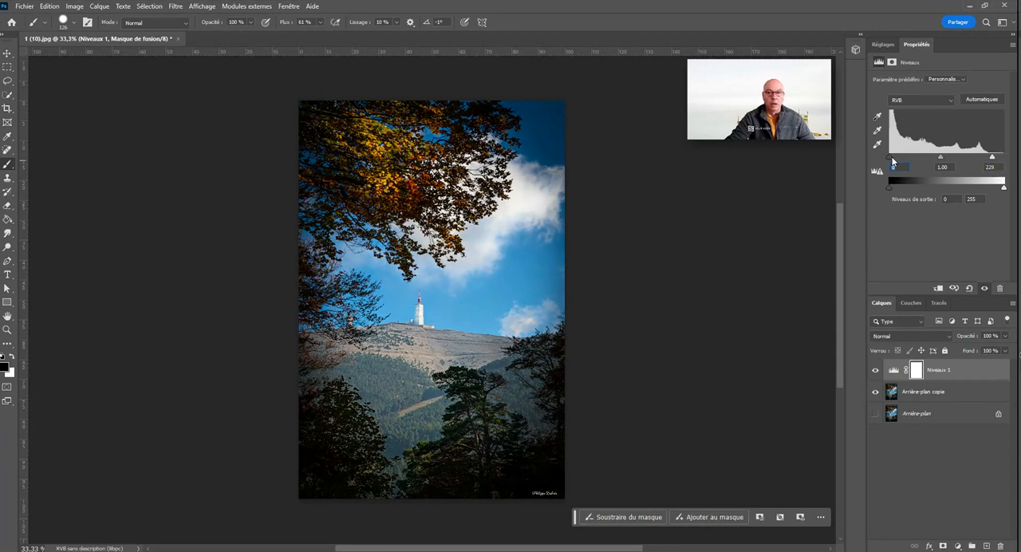
mouse_move(892, 162)
mouse_down()
mouse_move(926, 173)
mouse_move(878, 172)
mouse_up()
mouse_move(940, 162)
mouse_down()
mouse_move(916, 165)
mouse_move(968, 166)
mouse_move(911, 161)
mouse_move(952, 157)
mouse_up()
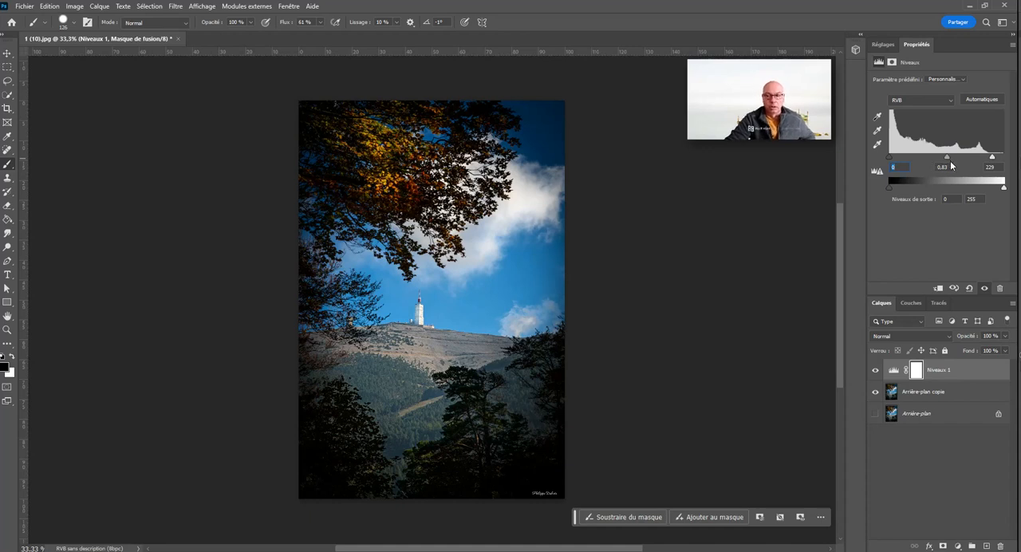
mouse_move(948, 156)
mouse_down()
mouse_move(925, 156)
mouse_move(938, 163)
mouse_up()
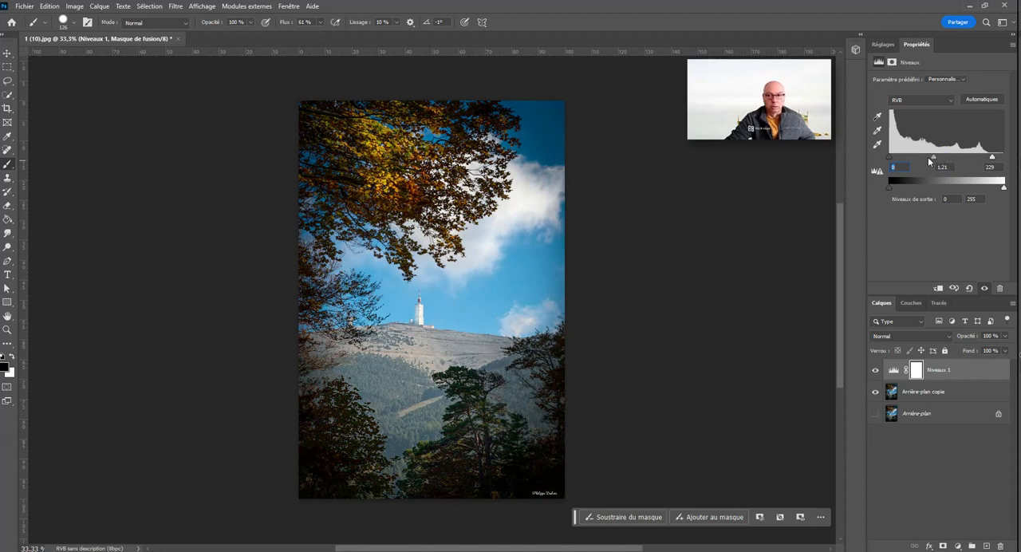
Step: Apply the automatic correction to the Niveaux layer and switch its levels to the Rouge channel
click(982, 100)
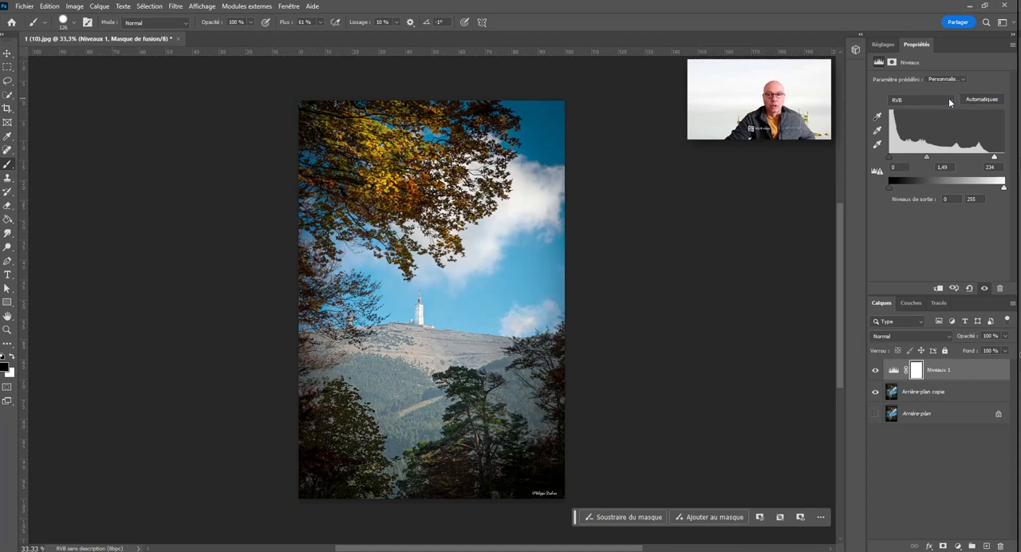
click(949, 101)
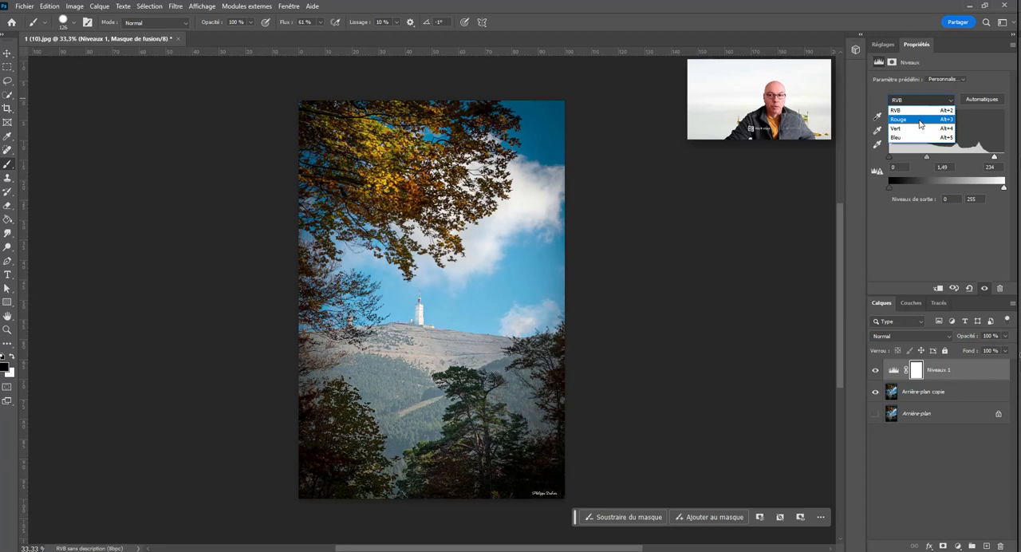
click(921, 121)
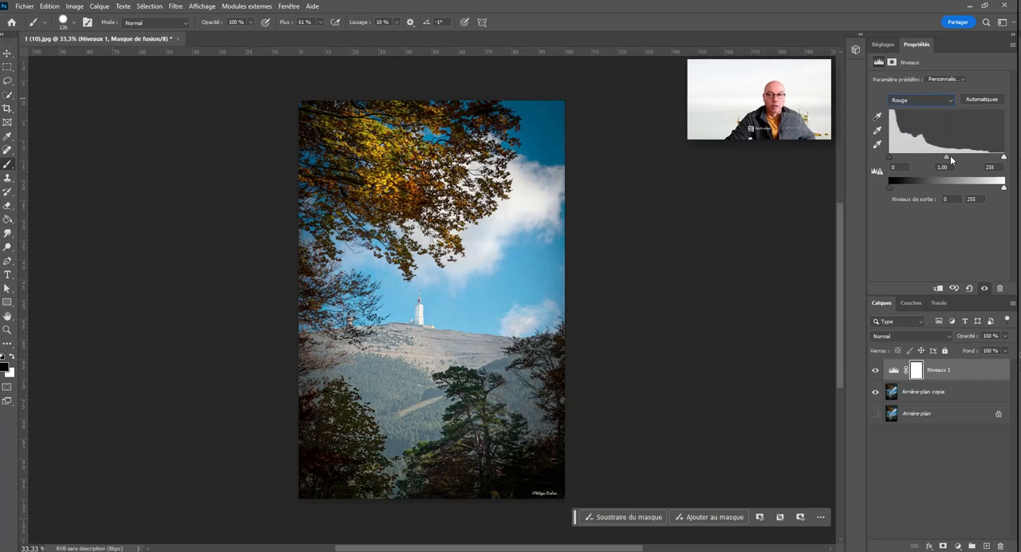
Step: Set the Rouge channel's input levels to 0, 0,86 and 210, and return to the RVB channel
drag(929, 160, 959, 161)
drag(1005, 159, 989, 160)
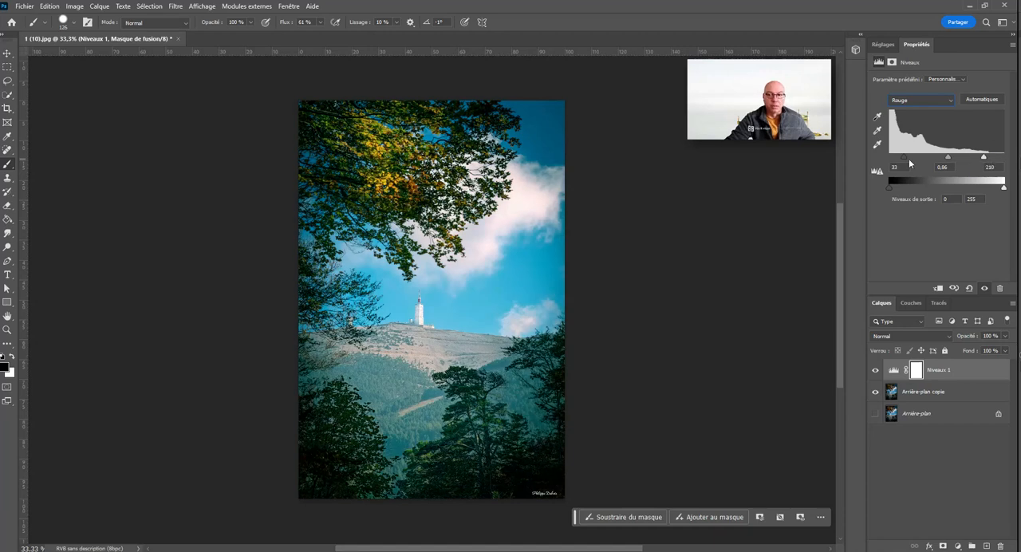
mouse_move(907, 160)
mouse_down()
mouse_move(898, 162)
mouse_move(943, 165)
mouse_move(892, 156)
mouse_up()
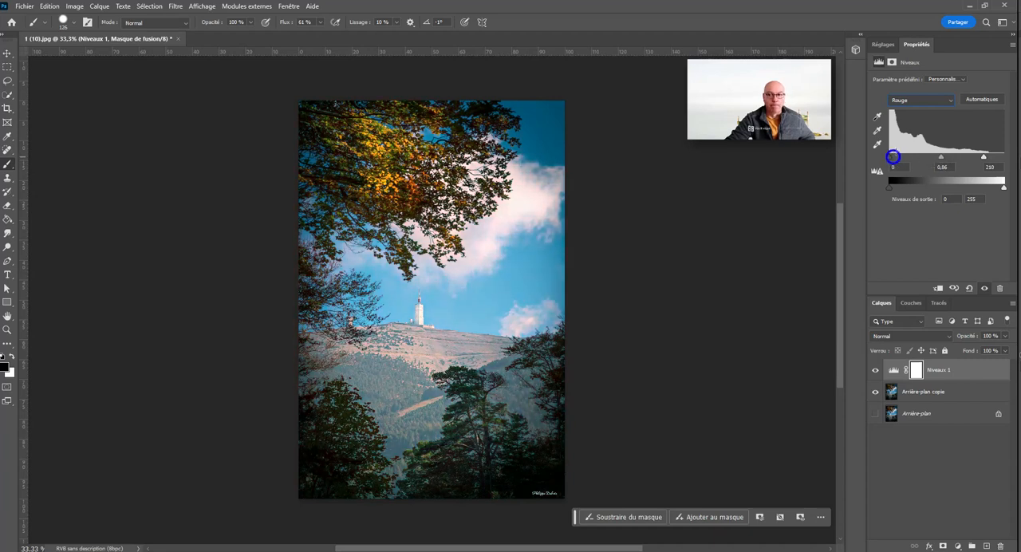
click(919, 100)
click(917, 109)
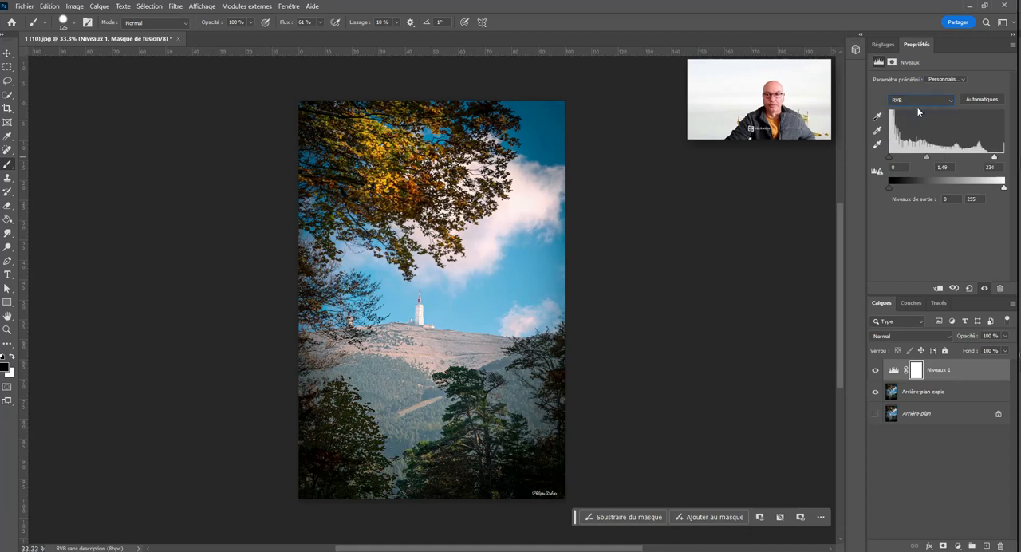
Step: Sample the Niveaux black point in the autumn foliage and the white point on the summit tower
click(878, 118)
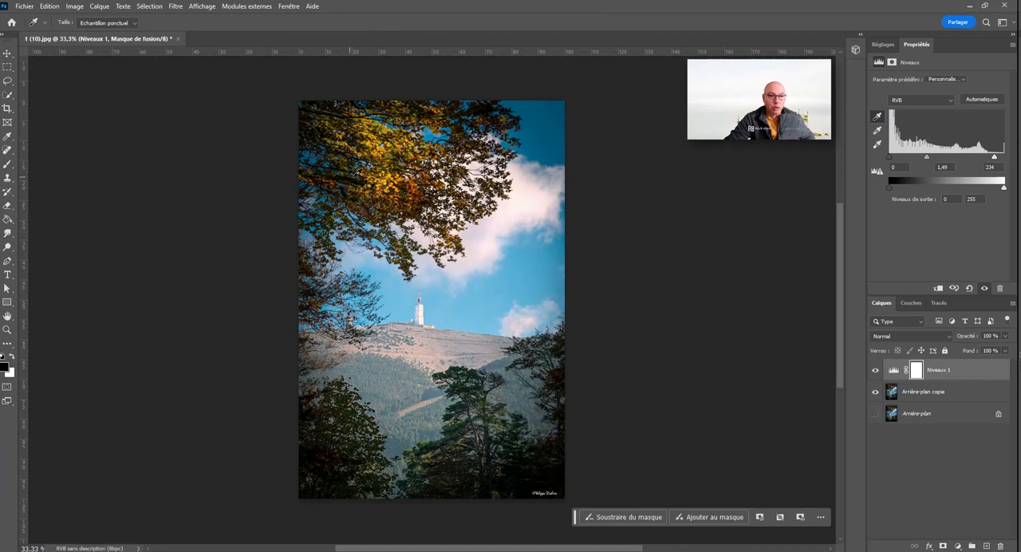
click(351, 174)
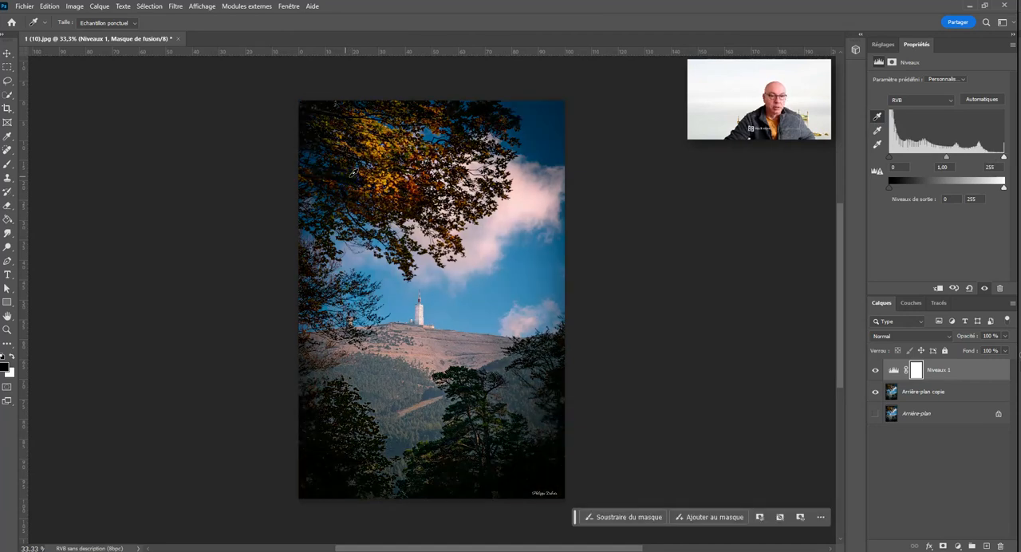
click(878, 145)
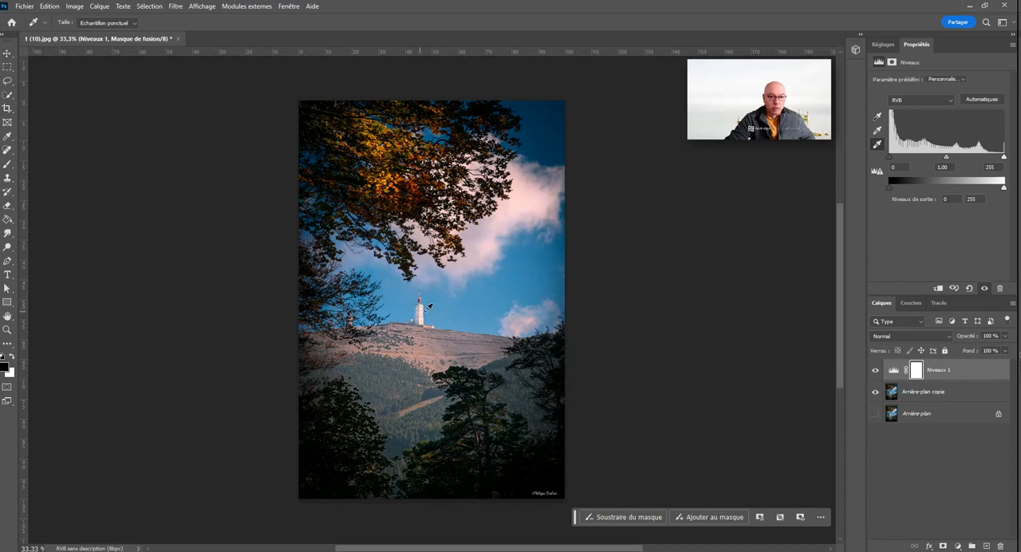
click(423, 309)
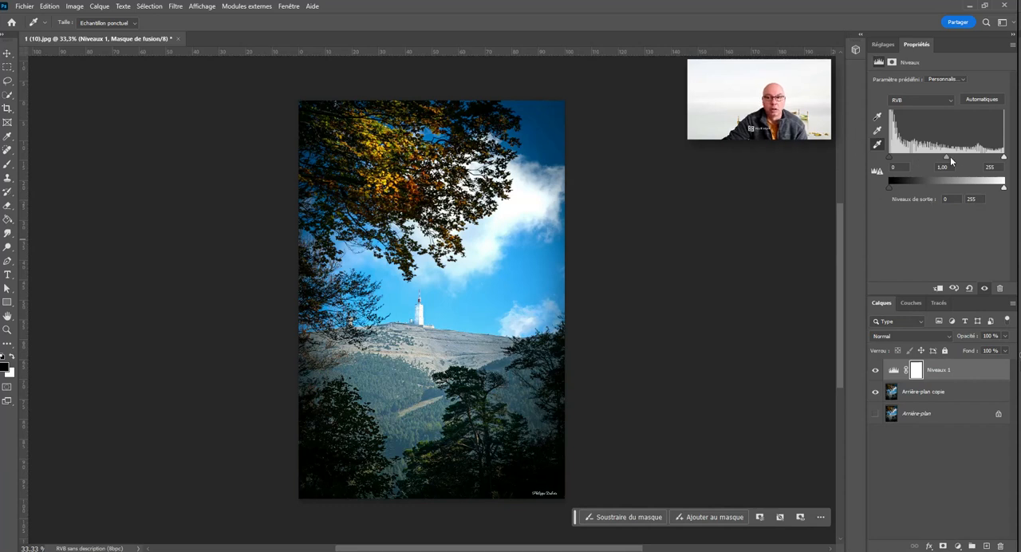
Step: Try a midtone level of 1,19 and a grey point sampled at the cloud's edge, and reset the Niveaux adjustment
mouse_move(950, 156)
mouse_down()
mouse_move(931, 157)
mouse_move(941, 155)
mouse_up()
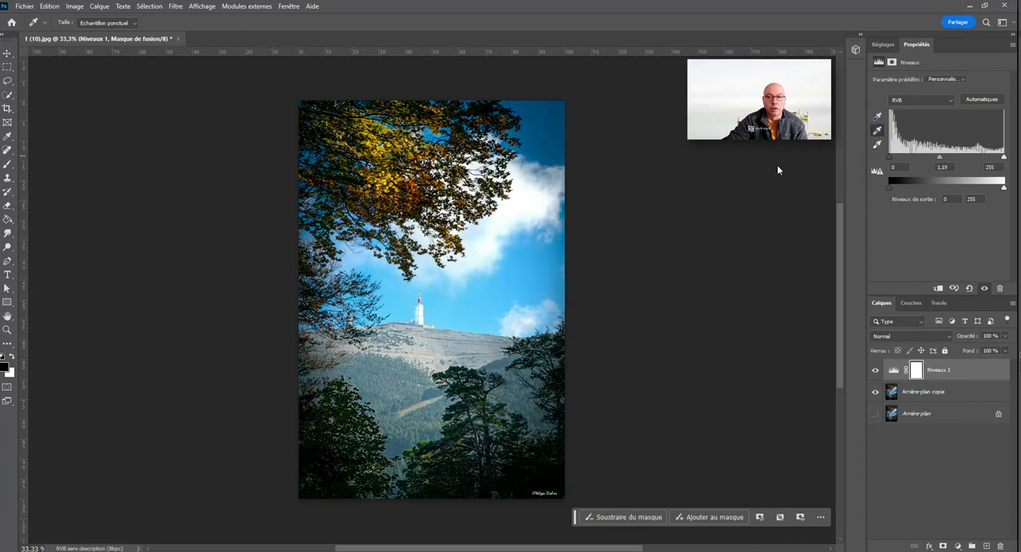
click(490, 261)
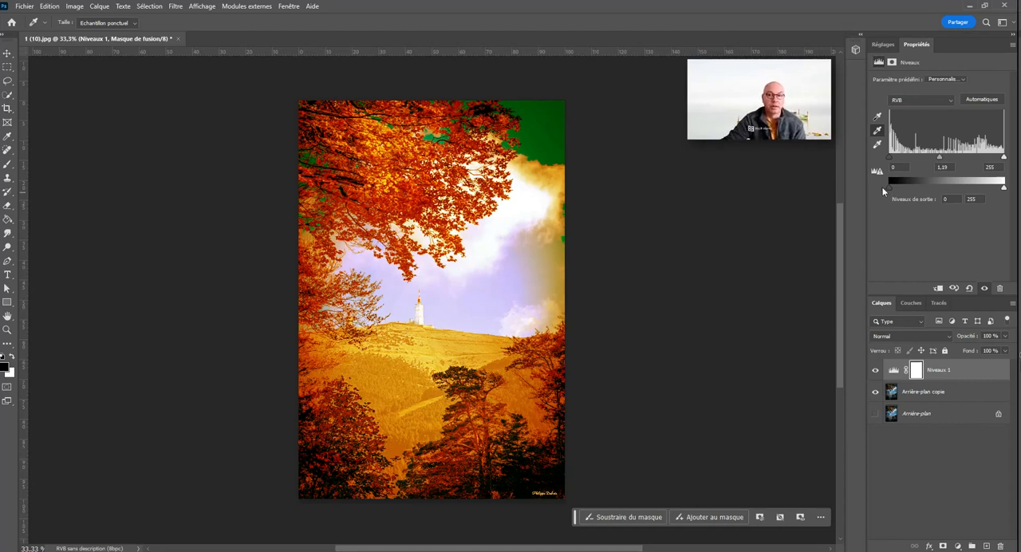
click(970, 288)
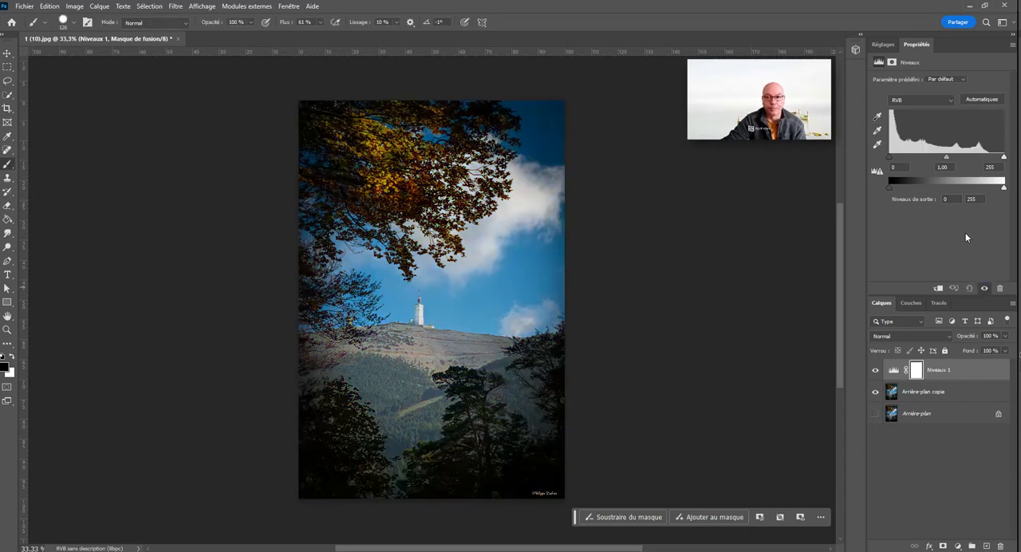
Step: Try shifting the black and white output levels of the Niveaux layer and bring them back to 0 and 255
mouse_move(894, 190)
mouse_down()
mouse_move(931, 187)
mouse_move(896, 188)
mouse_up()
mouse_move(1004, 188)
mouse_down()
mouse_move(975, 185)
mouse_move(1004, 188)
mouse_up()
mouse_move(897, 189)
mouse_down()
mouse_move(909, 187)
mouse_move(890, 190)
mouse_up()
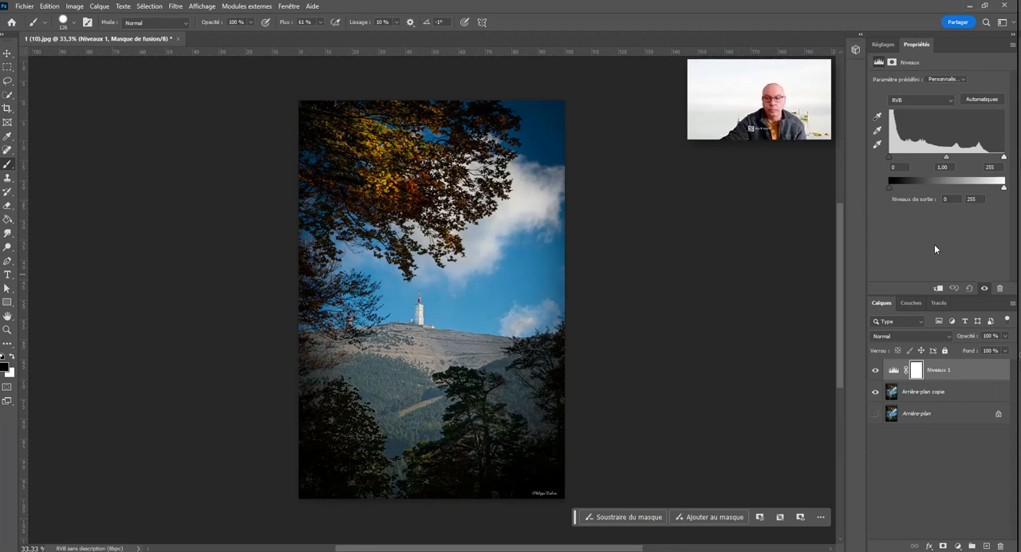
Step: Apply the automatic correction to the Niveaux layer and refine it manually with a white input level of 255 and brighter midtones
click(982, 99)
click(943, 80)
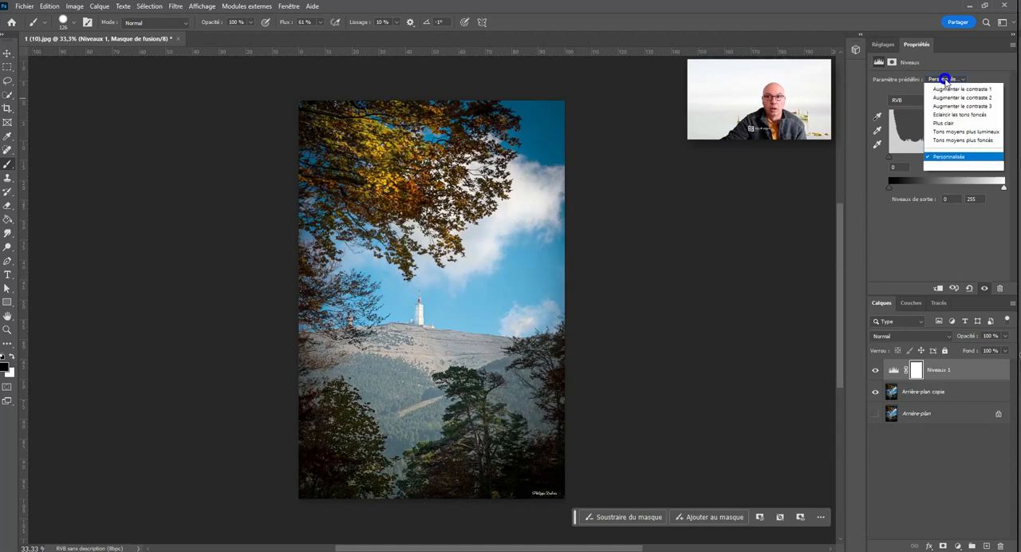
click(878, 92)
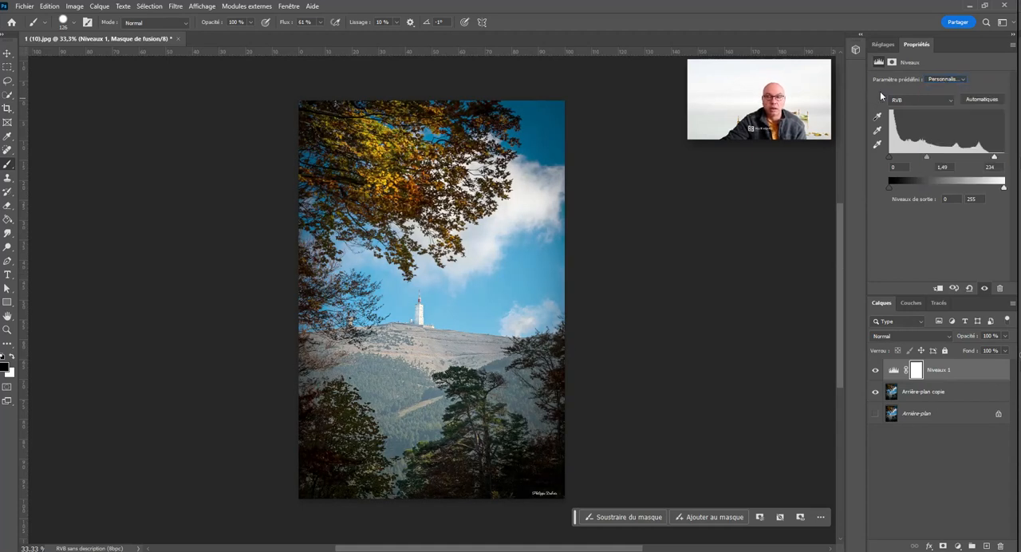
click(958, 80)
click(989, 81)
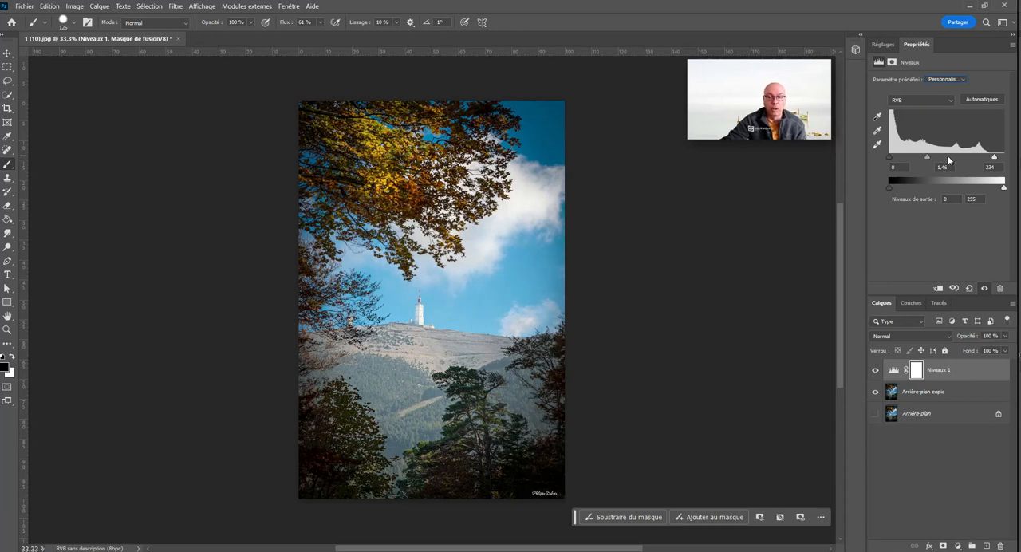
drag(949, 161, 1016, 158)
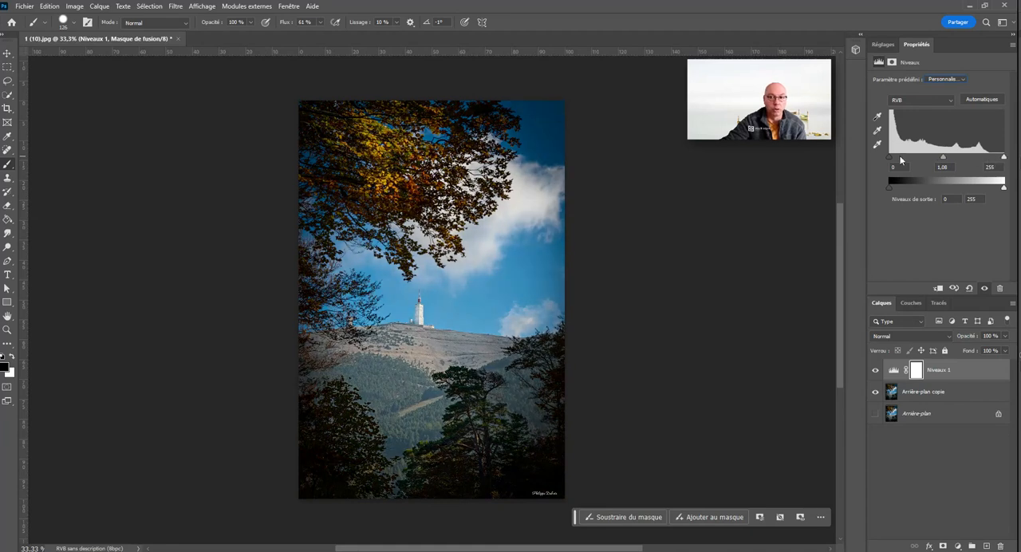
mouse_move(944, 159)
mouse_down()
mouse_move(903, 162)
mouse_move(976, 157)
mouse_move(925, 158)
mouse_move(963, 157)
mouse_move(935, 158)
mouse_up()
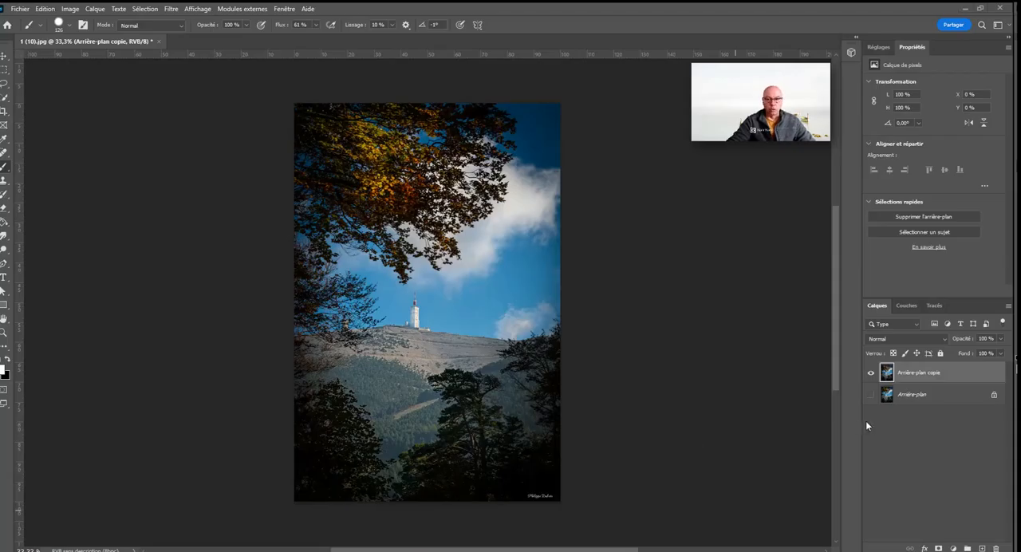
Step: Add a Courbes adjustment layer above Arrière-plan copie and use point editing for its curve
click(954, 549)
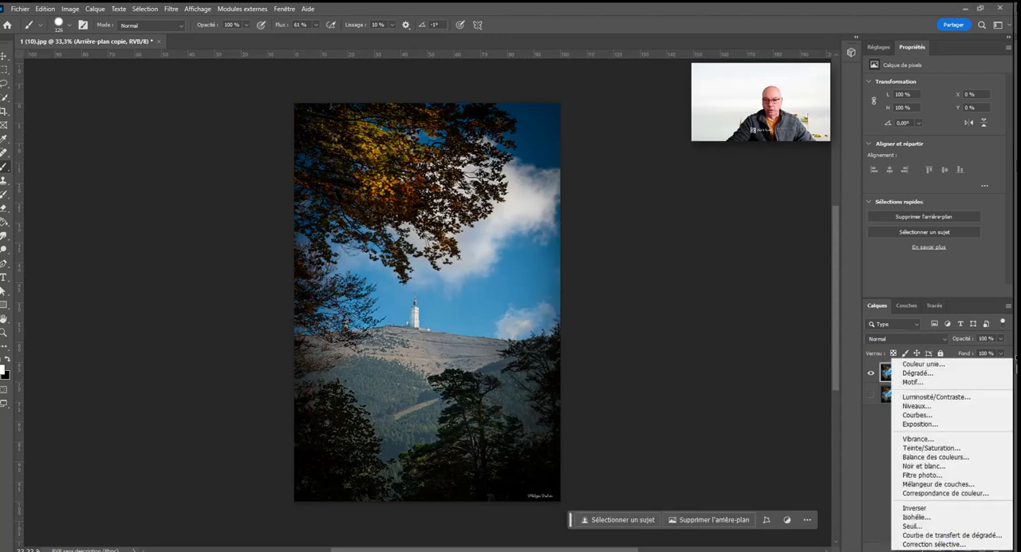
click(974, 416)
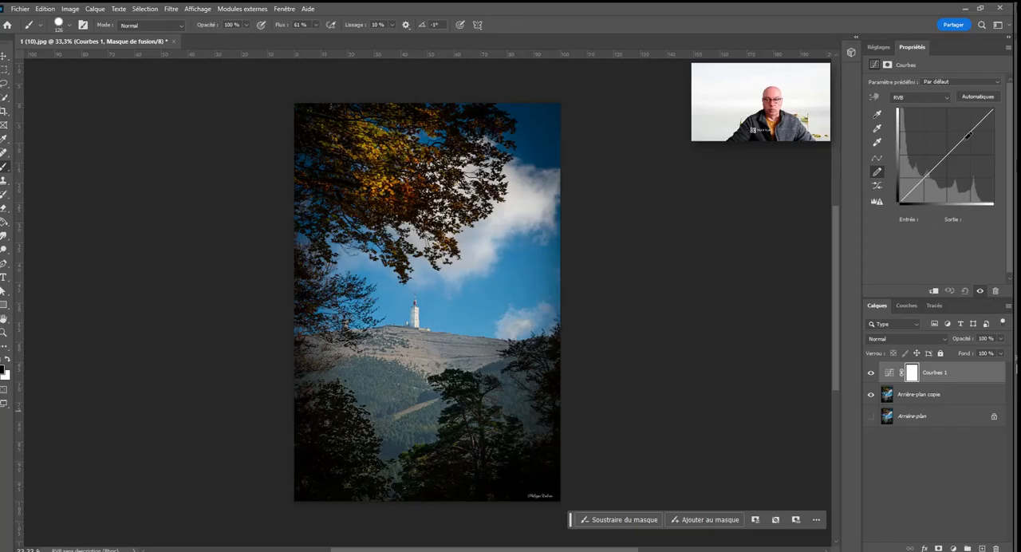
drag(921, 182, 1005, 112)
click(880, 159)
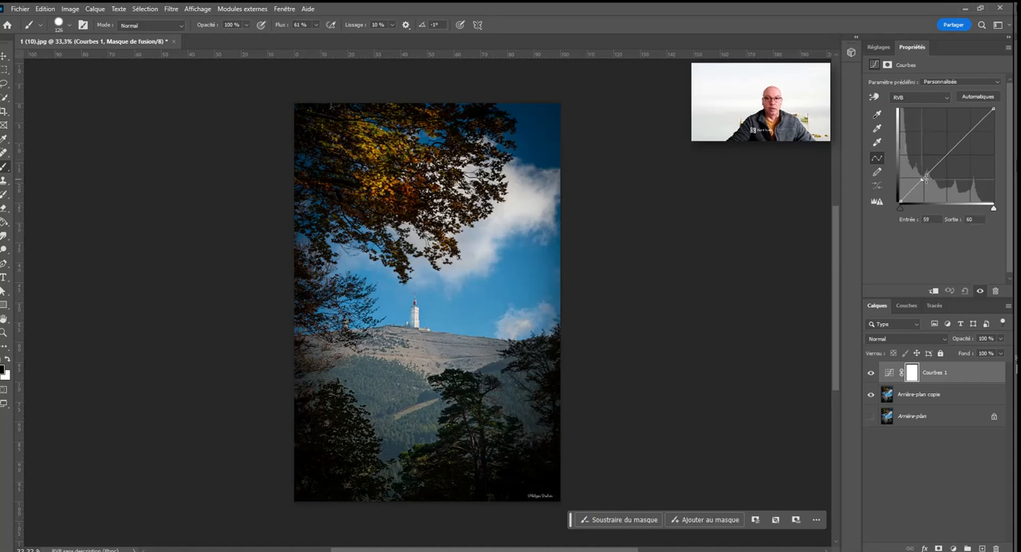
Step: Brighten the curve with points at input 34, output 44 and input 177, output 227, and reset the adjustment
click(926, 177)
mouse_move(926, 177)
mouse_down()
mouse_move(922, 164)
mouse_move(925, 191)
mouse_move(908, 172)
mouse_move(939, 192)
mouse_move(907, 187)
mouse_move(939, 195)
mouse_move(913, 185)
mouse_up()
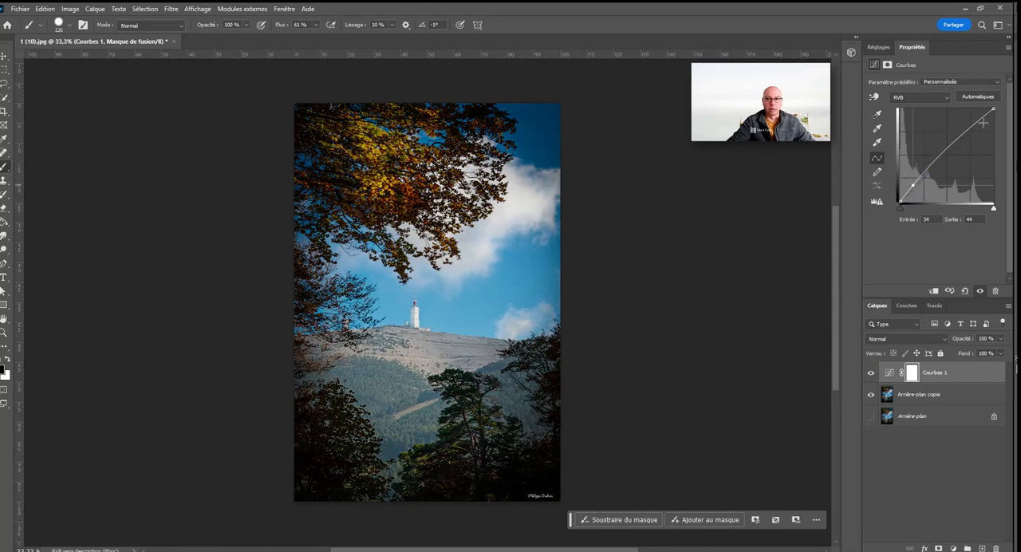
mouse_move(984, 122)
mouse_down()
mouse_move(968, 118)
mouse_move(973, 146)
mouse_move(967, 118)
mouse_up()
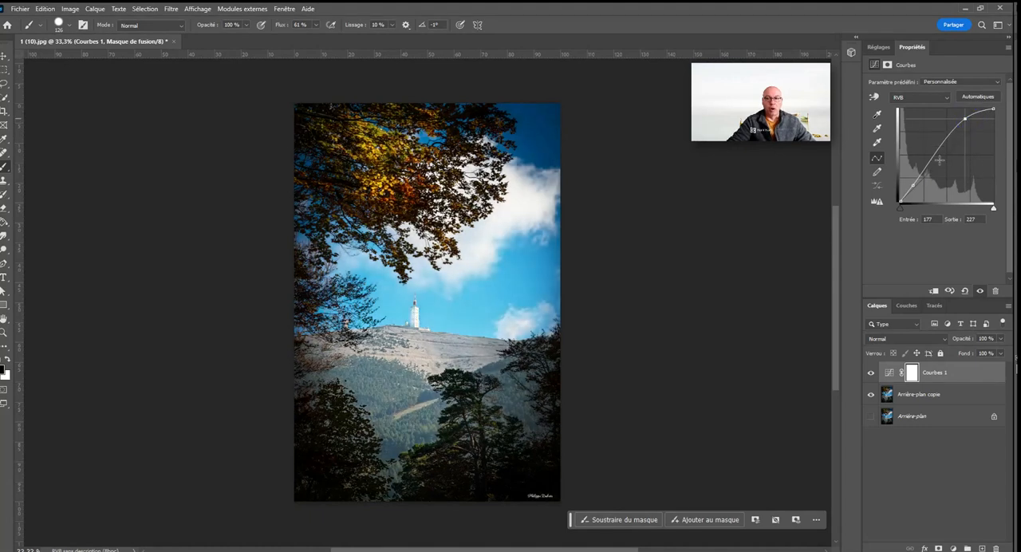
click(966, 291)
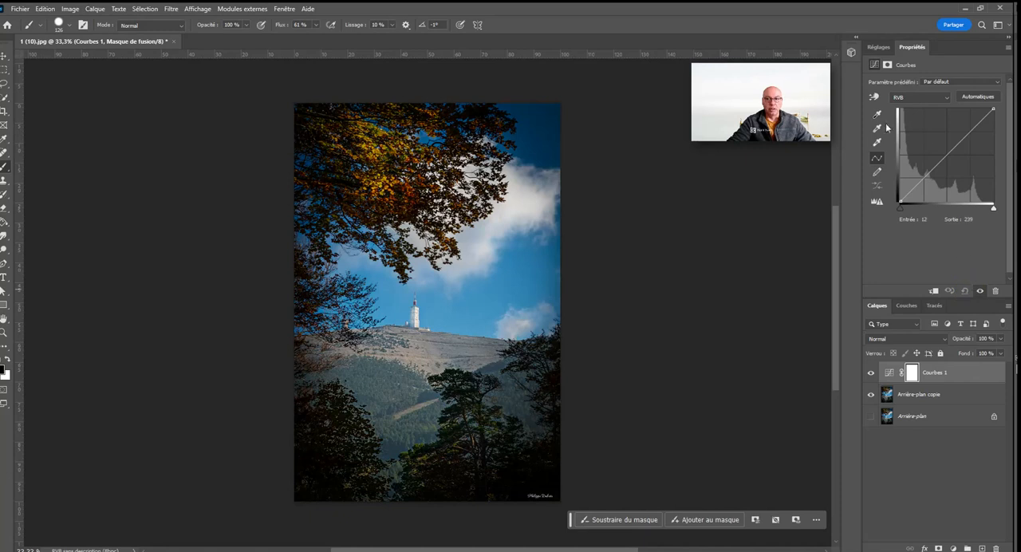
Step: Draw the curve freehand in two separate segments, smooth it, and convert it into editable points
click(879, 173)
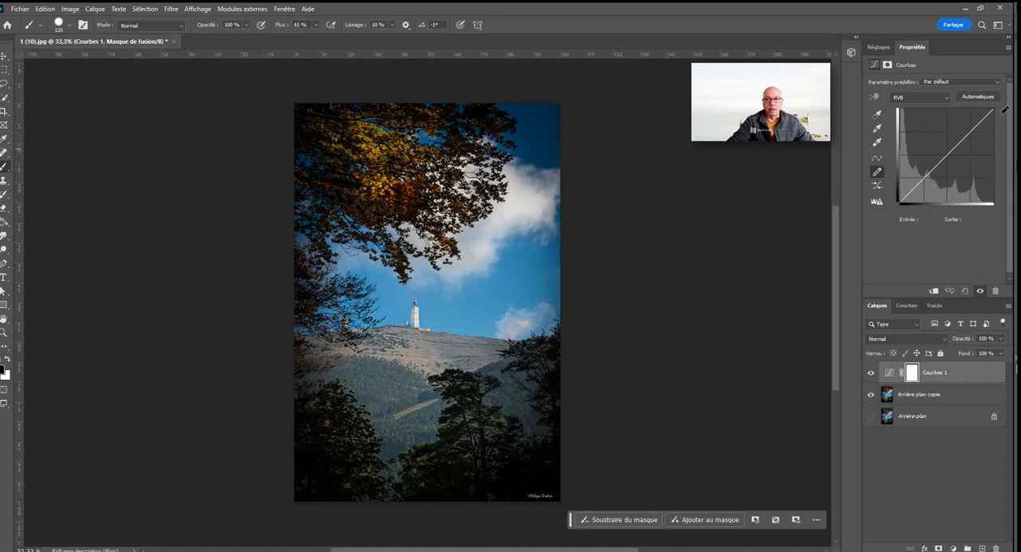
mouse_move(995, 111)
mouse_down()
mouse_move(944, 123)
mouse_move(944, 162)
mouse_move(900, 199)
mouse_up()
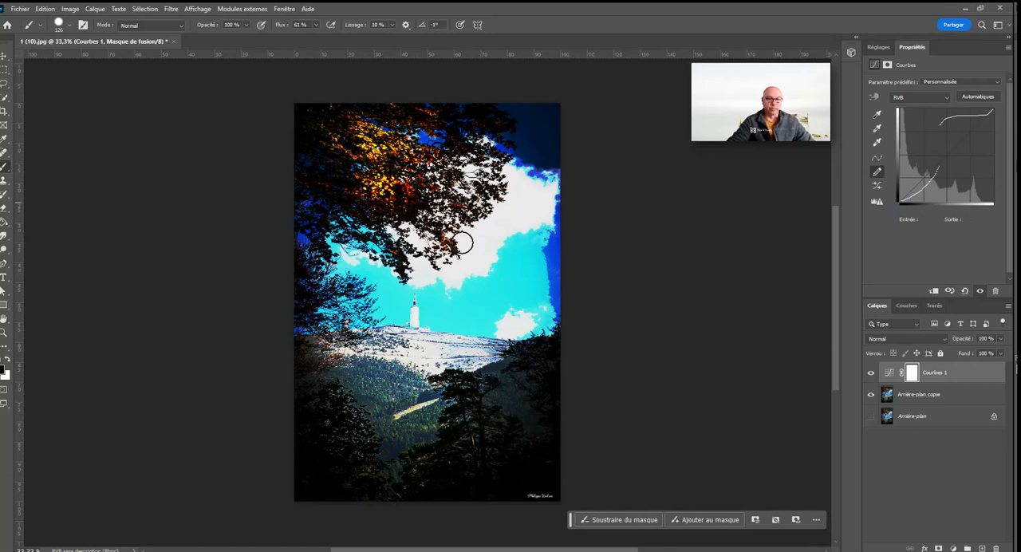
click(881, 185)
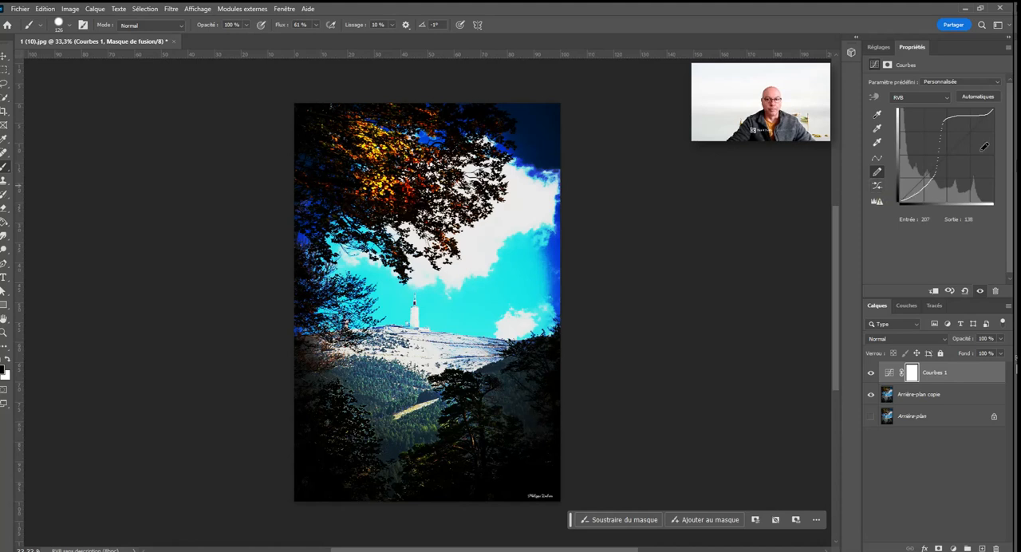
click(881, 160)
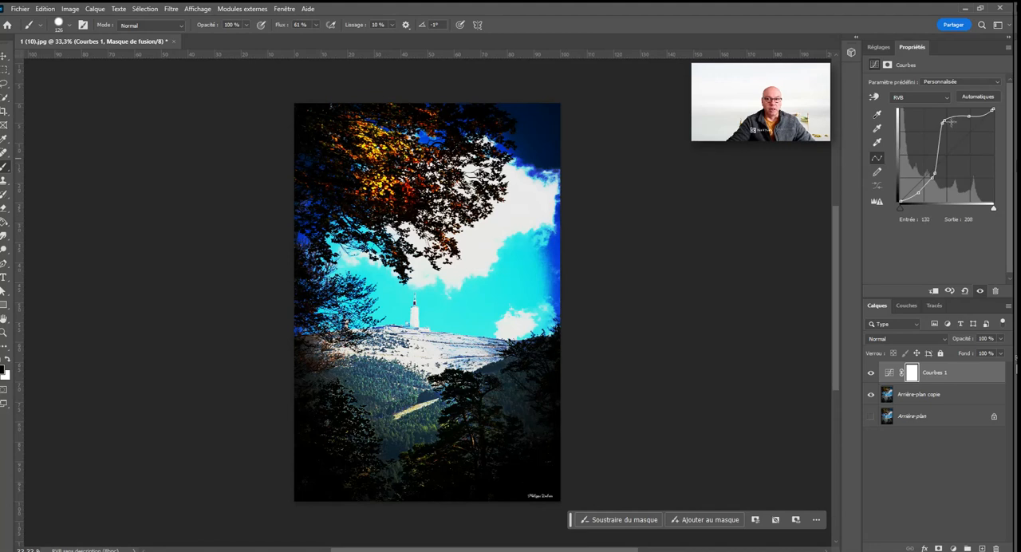
Step: Distort the curve with points at input 165, output 129 and input 39, output 36, and reset the adjustment
drag(948, 120, 963, 153)
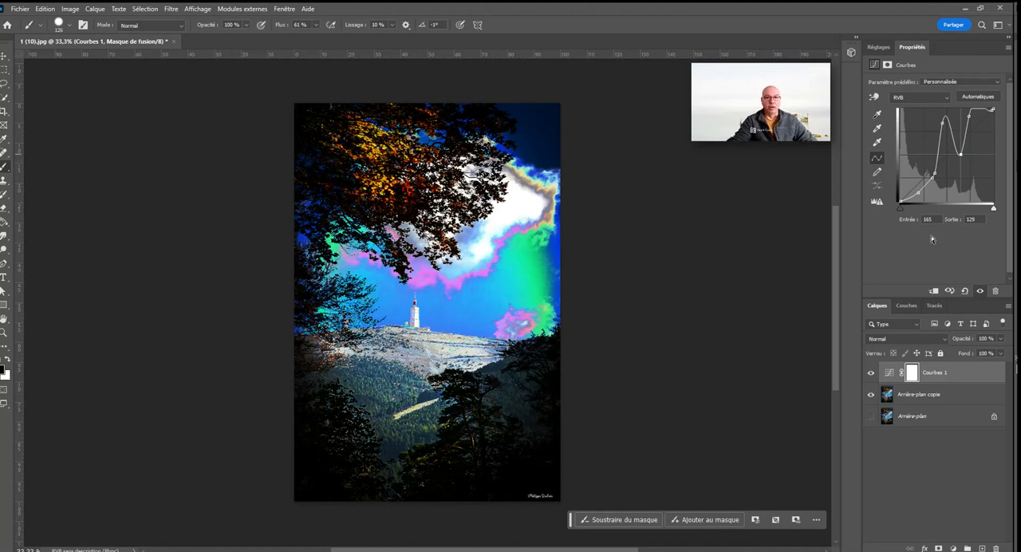
click(994, 110)
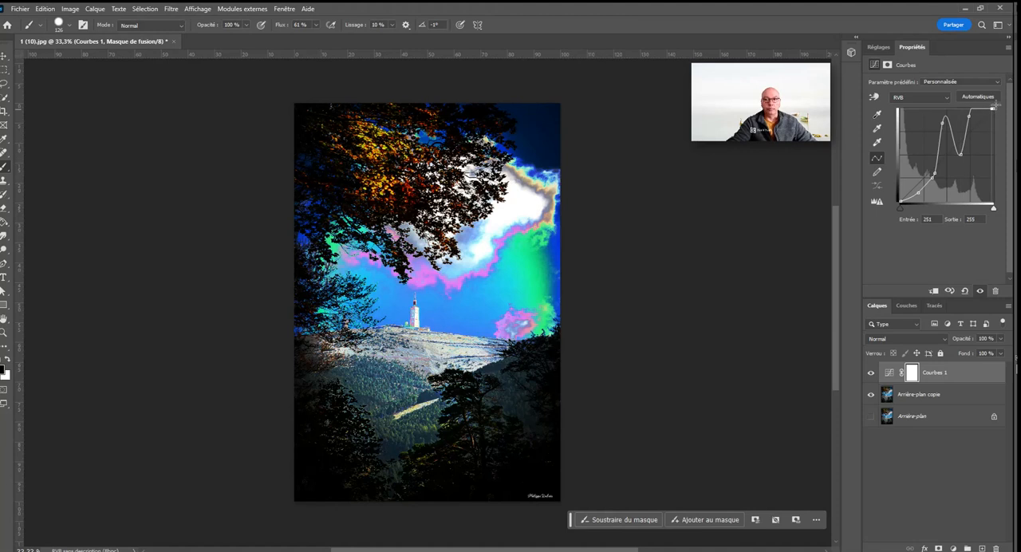
click(913, 189)
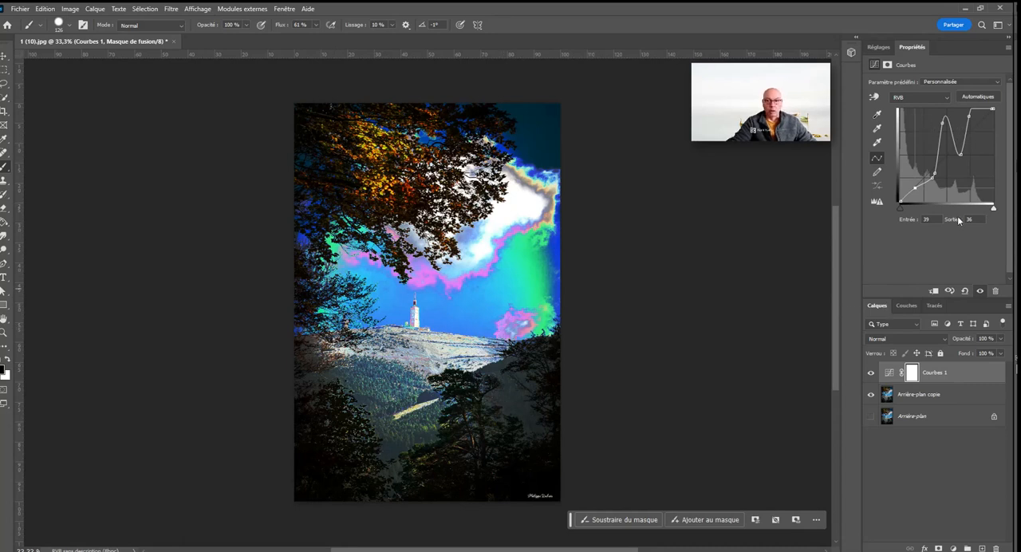
click(967, 290)
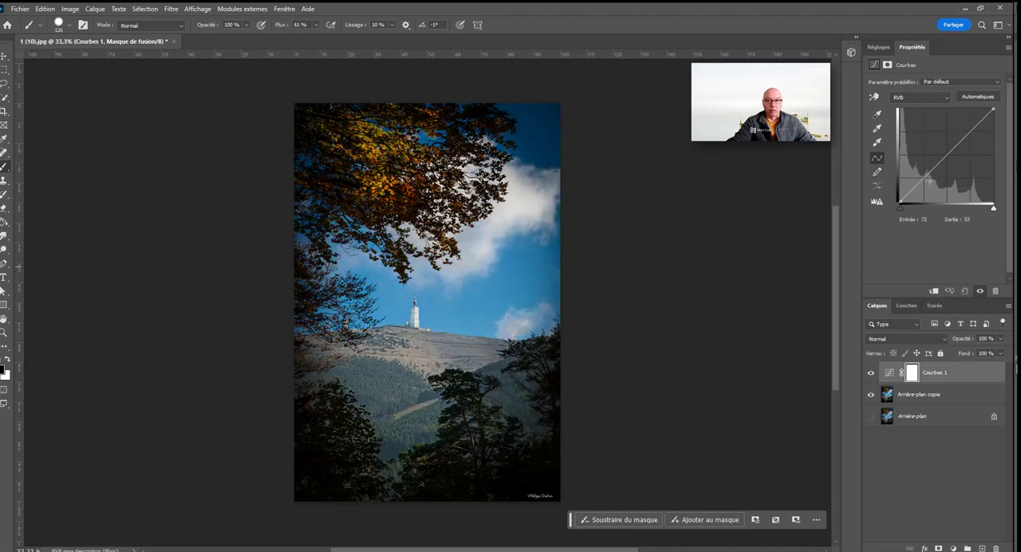
Step: Shape an S-curve on the Courbes layer with points at input 67, output 49 and input 183, output 205
mouse_move(925, 179)
mouse_down()
mouse_move(923, 159)
mouse_move(926, 181)
mouse_up()
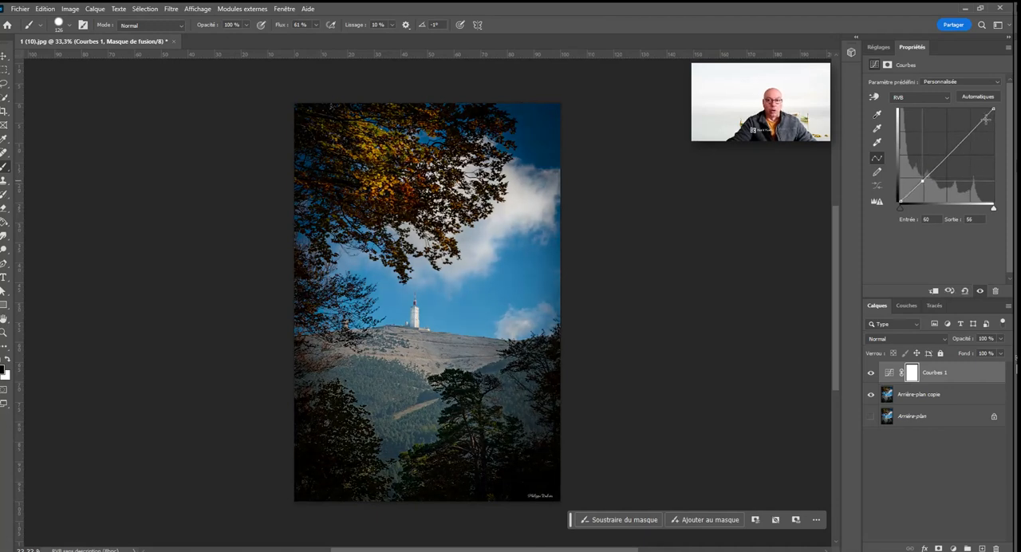
drag(966, 147, 968, 125)
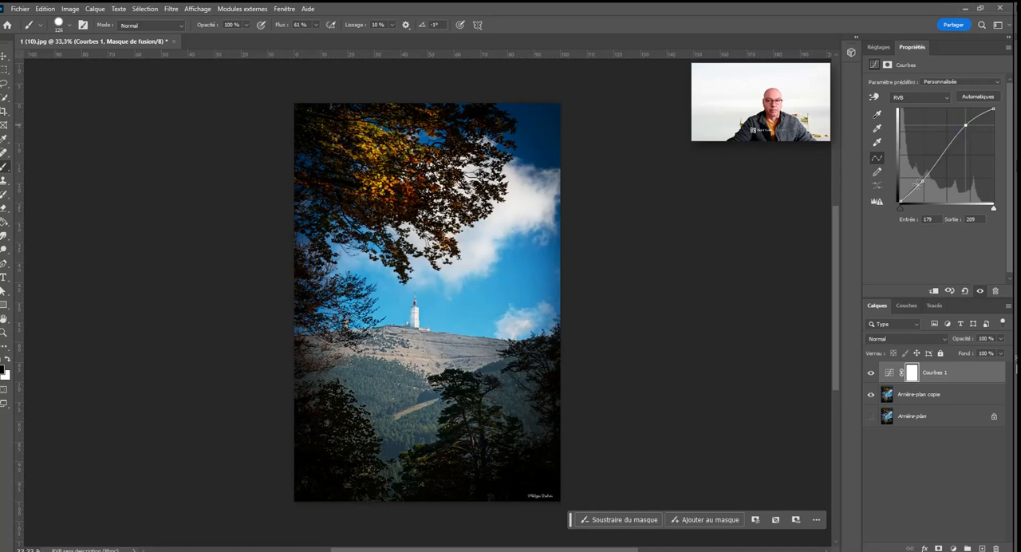
drag(923, 181, 928, 184)
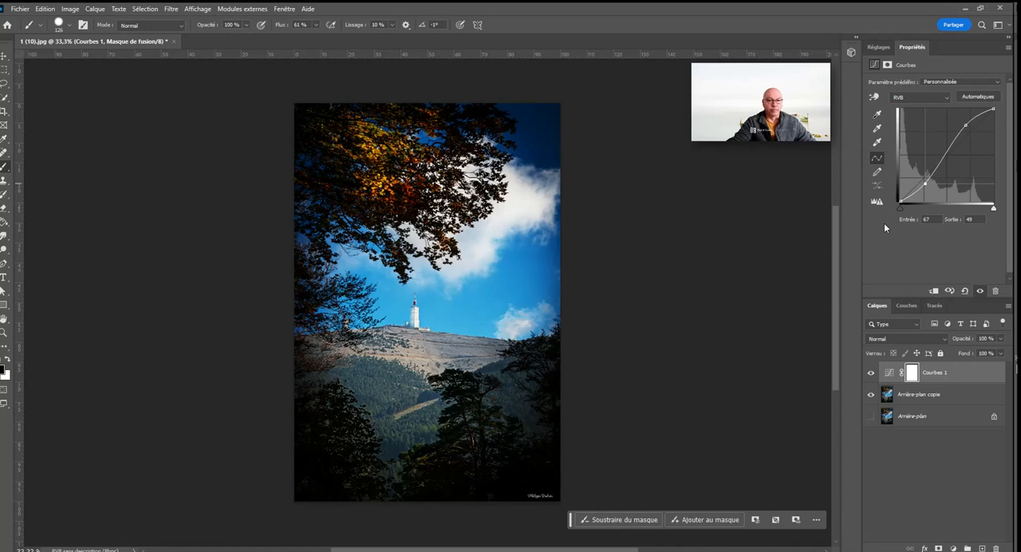
drag(966, 124, 968, 126)
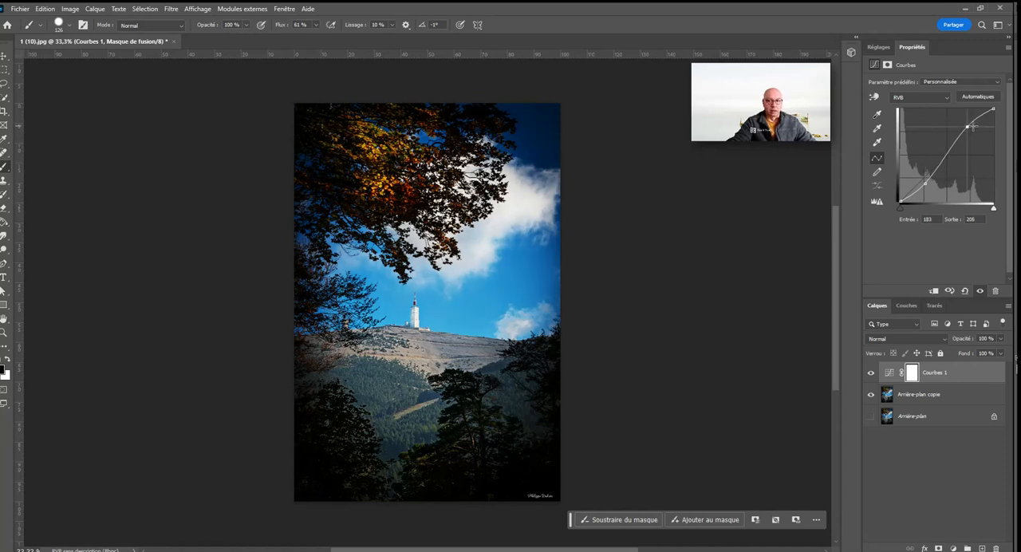
Step: Move the RVB curve's shadow point to input 44, output 48, and bend the Rouge curve through input 75, output 126
drag(925, 183, 916, 184)
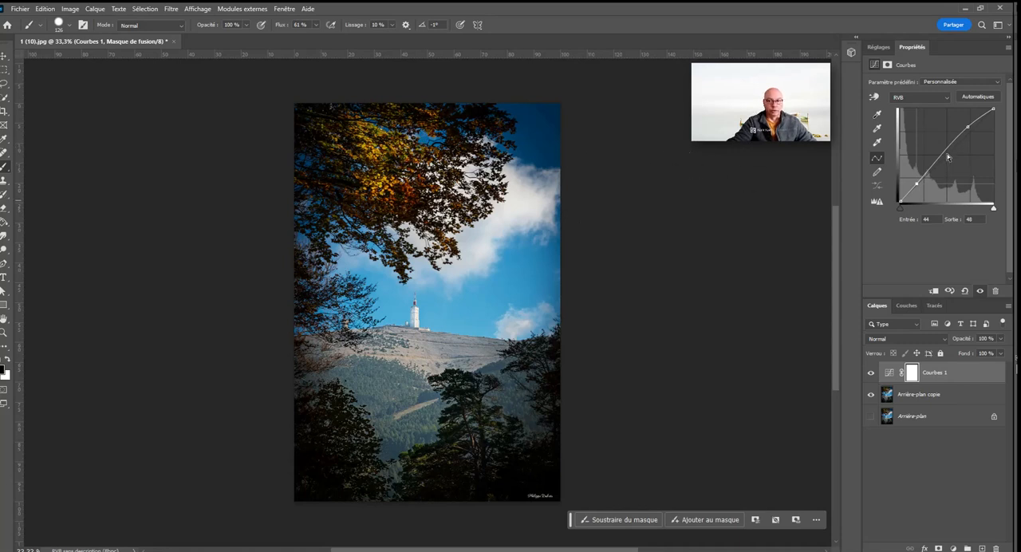
click(923, 96)
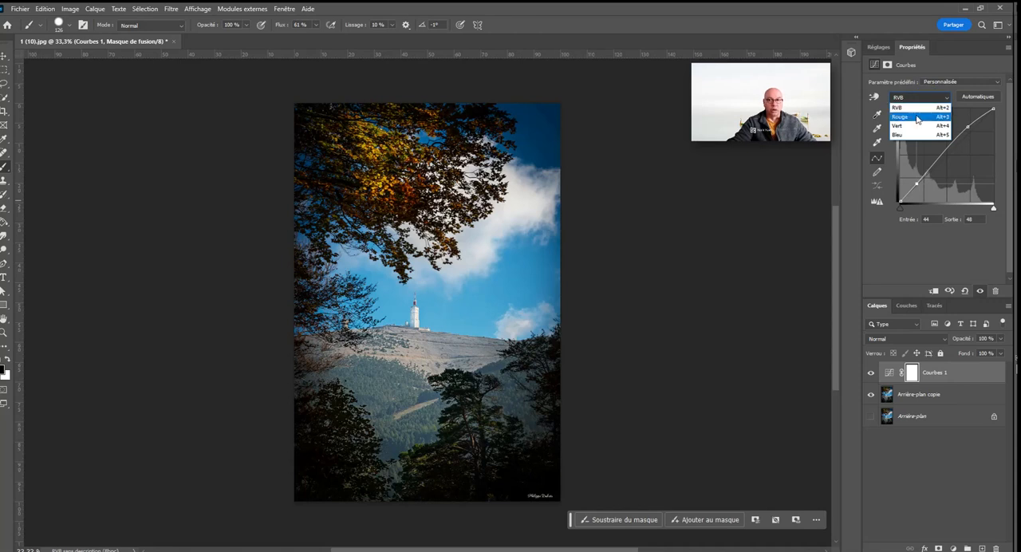
click(917, 117)
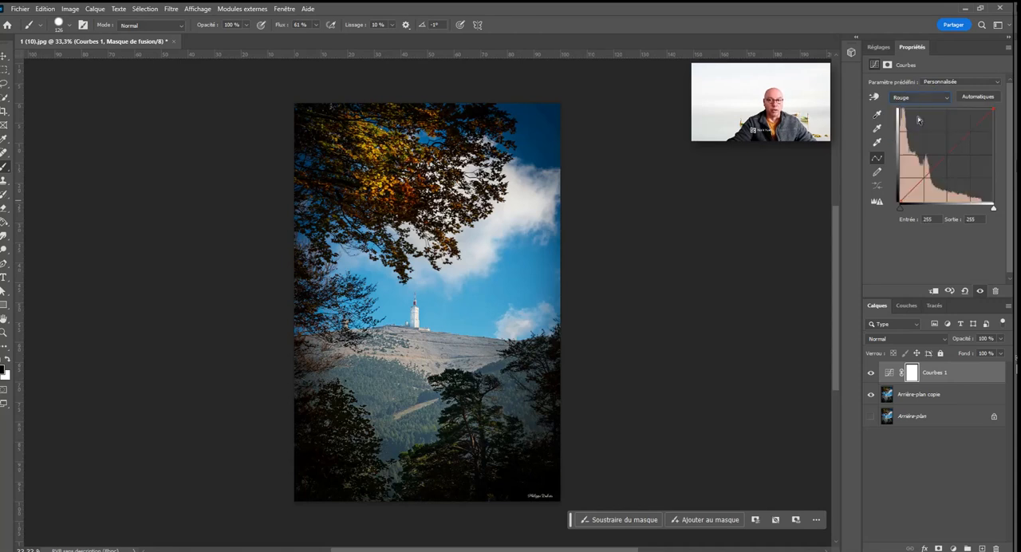
mouse_move(941, 165)
mouse_down()
mouse_move(941, 136)
mouse_move(943, 186)
mouse_move(938, 131)
mouse_move(934, 168)
mouse_move(960, 129)
mouse_move(949, 169)
mouse_move(947, 123)
mouse_move(953, 164)
mouse_move(956, 156)
mouse_move(916, 182)
mouse_move(912, 173)
mouse_move(914, 183)
mouse_move(928, 155)
mouse_up()
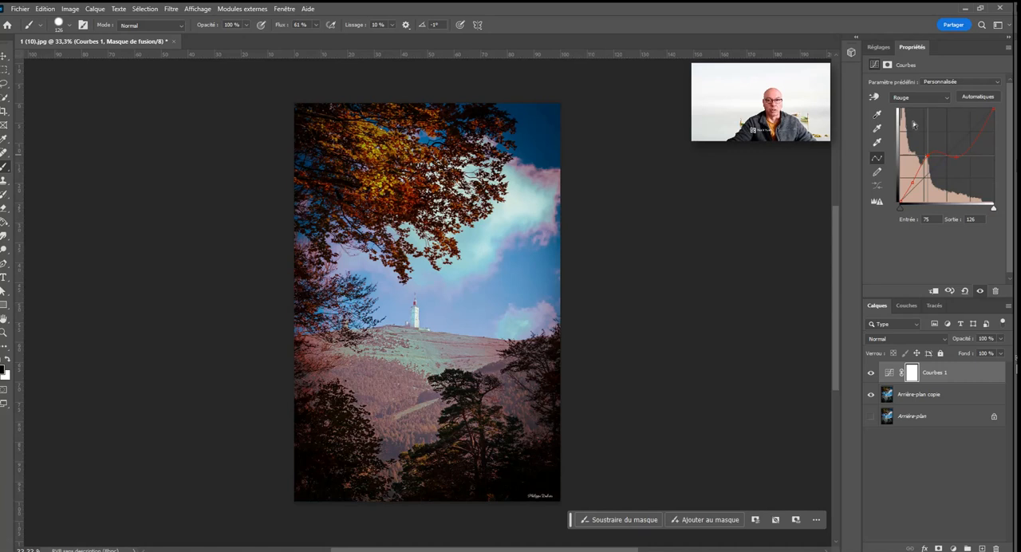
Step: Distort the Bleu curve with a point at input 54, output 128 and white input 236, and reset the adjustment
click(919, 97)
click(915, 134)
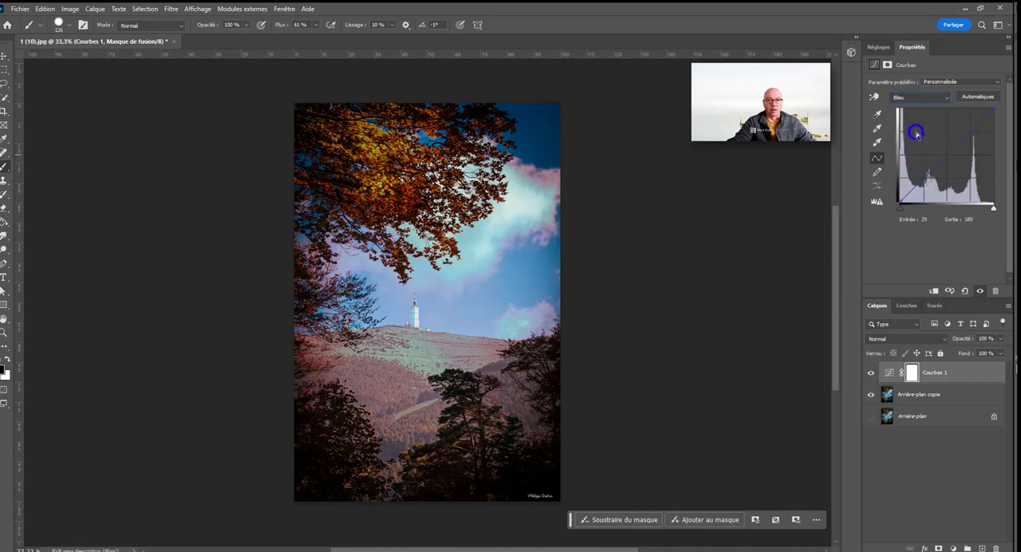
drag(938, 165, 925, 155)
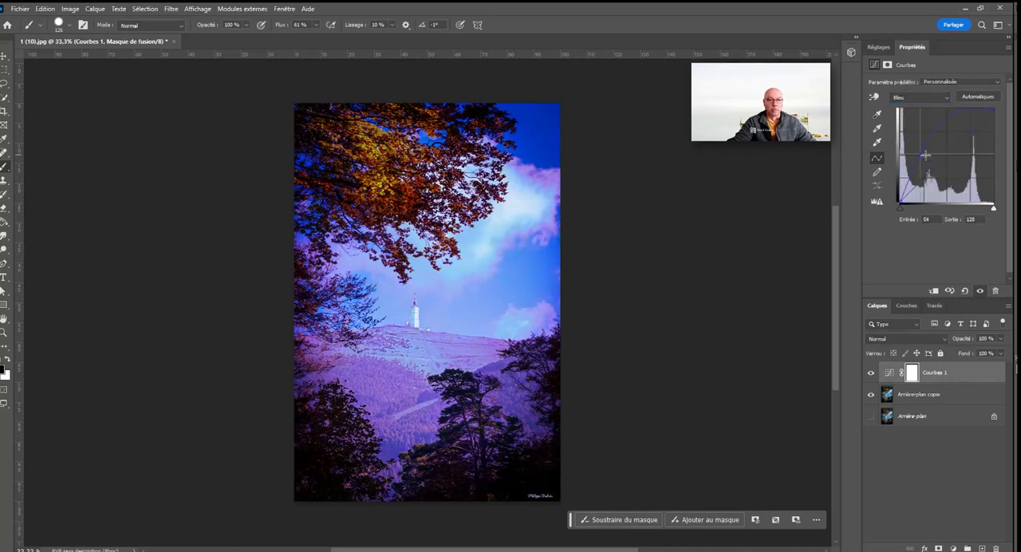
mouse_move(968, 119)
mouse_down()
mouse_move(985, 151)
mouse_move(974, 133)
mouse_up()
mouse_move(980, 120)
mouse_down()
mouse_move(990, 188)
mouse_move(985, 118)
mouse_up()
drag(998, 210, 989, 209)
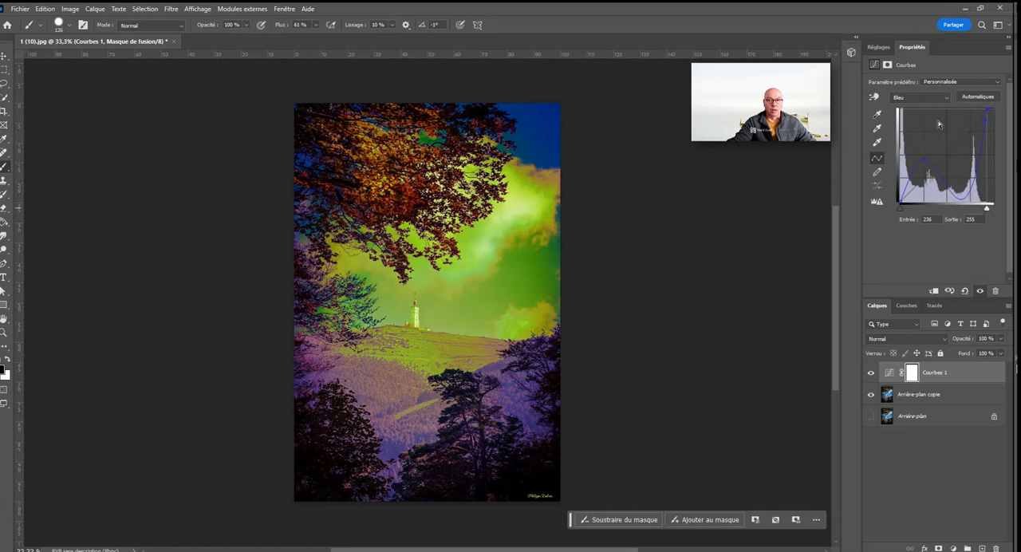
click(966, 290)
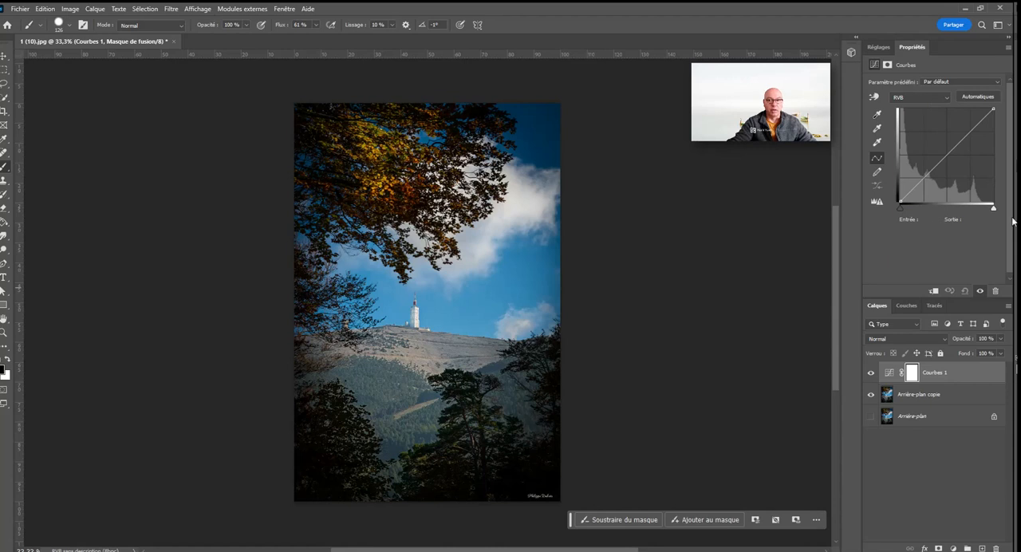
Step: Set the RVB curve's white input to 227 and black input to 7, and try the automatic correction
mouse_move(997, 211)
mouse_down()
mouse_move(949, 212)
mouse_move(986, 216)
mouse_up()
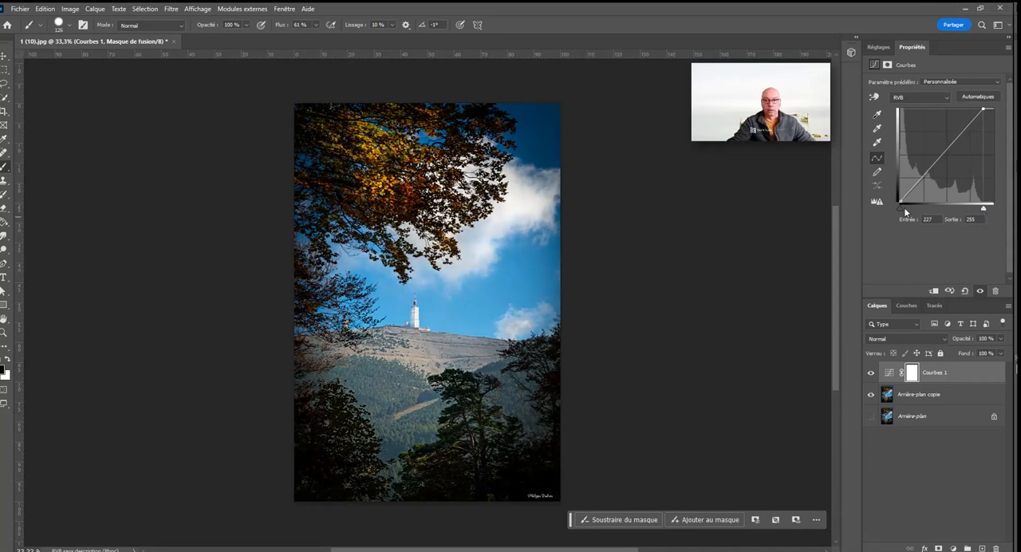
mouse_move(905, 211)
mouse_down()
mouse_move(924, 207)
mouse_move(906, 213)
mouse_up()
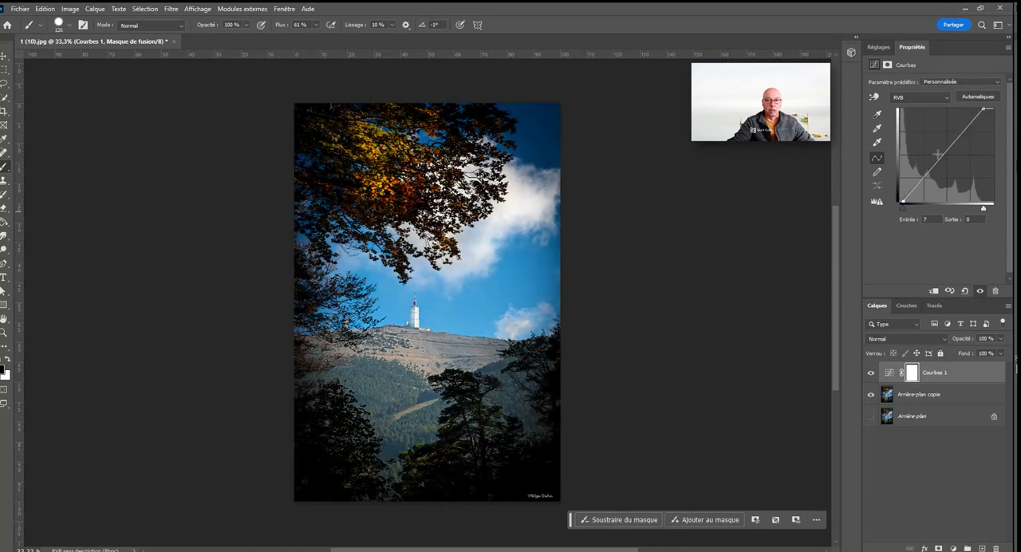
click(980, 98)
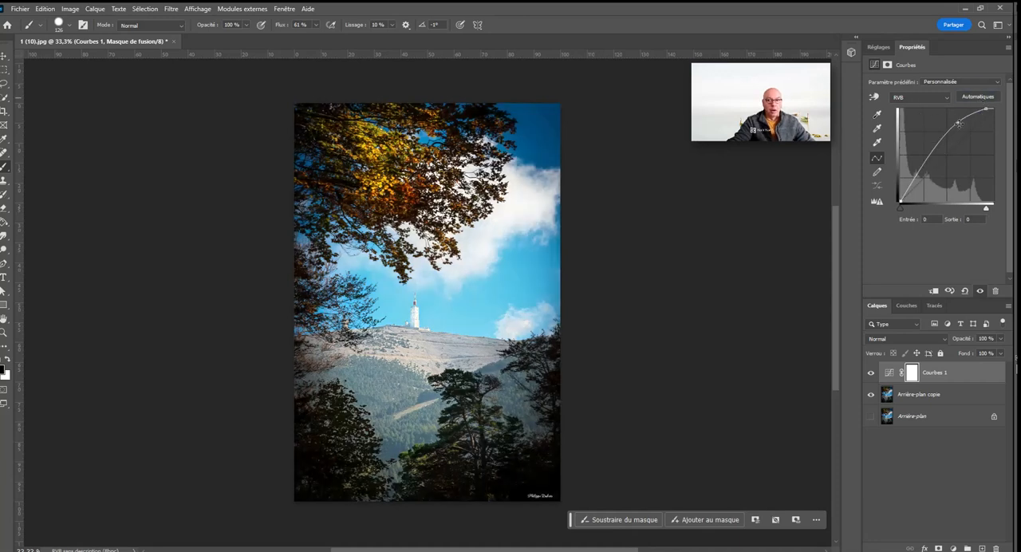
drag(959, 124, 989, 111)
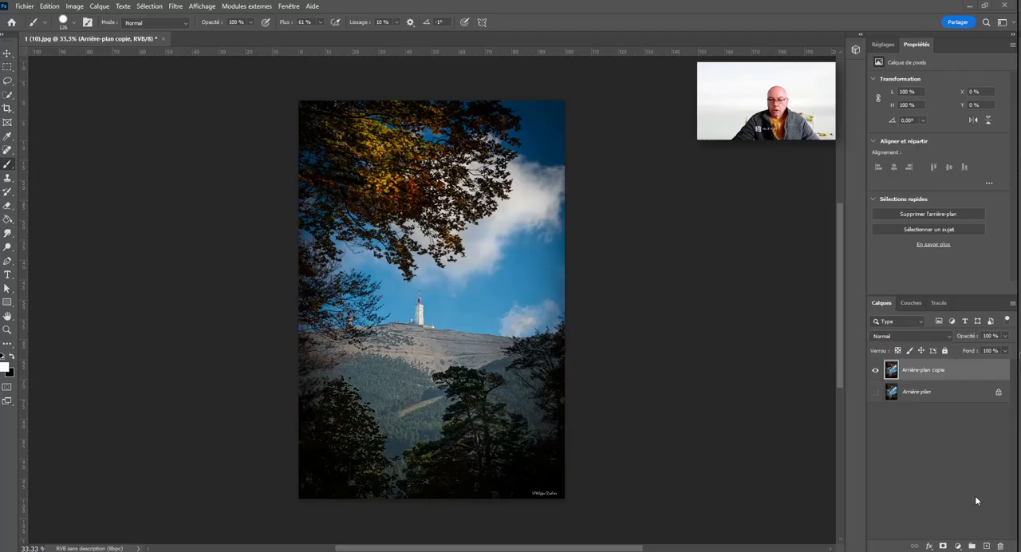
Step: Add an Exposition adjustment layer above Arrière-plan copie with exposure +0,33 and offset -0,0042
click(958, 547)
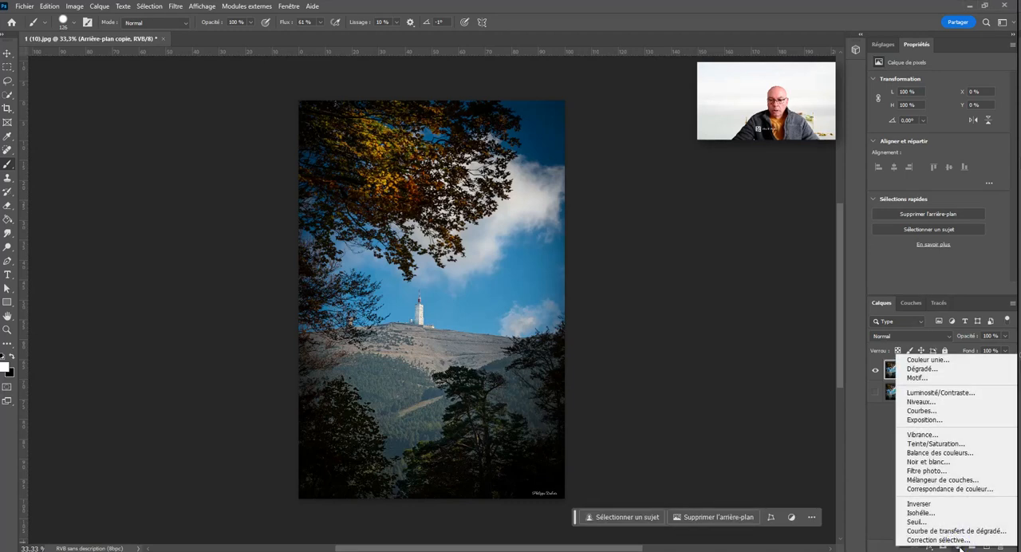
click(972, 420)
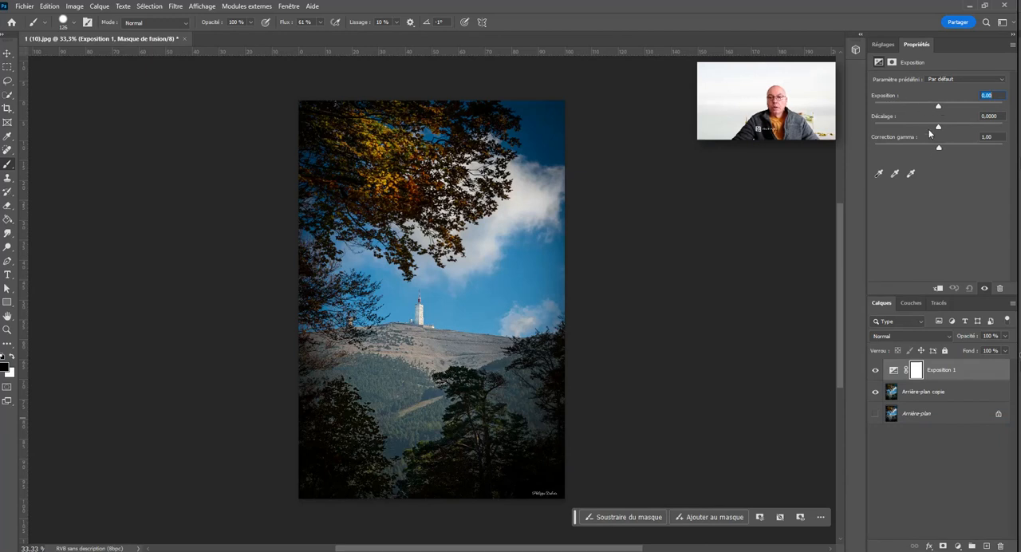
mouse_move(942, 109)
mouse_down()
mouse_move(922, 106)
mouse_move(952, 108)
mouse_move(902, 105)
mouse_move(992, 109)
mouse_move(943, 109)
mouse_move(938, 127)
mouse_move(926, 126)
mouse_move(955, 127)
mouse_move(940, 126)
mouse_up()
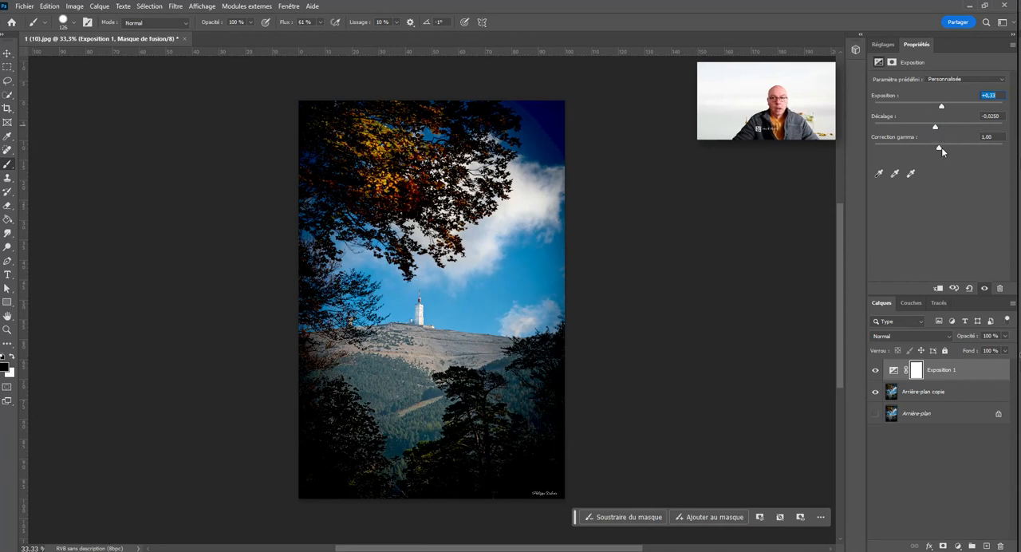
drag(940, 150, 939, 127)
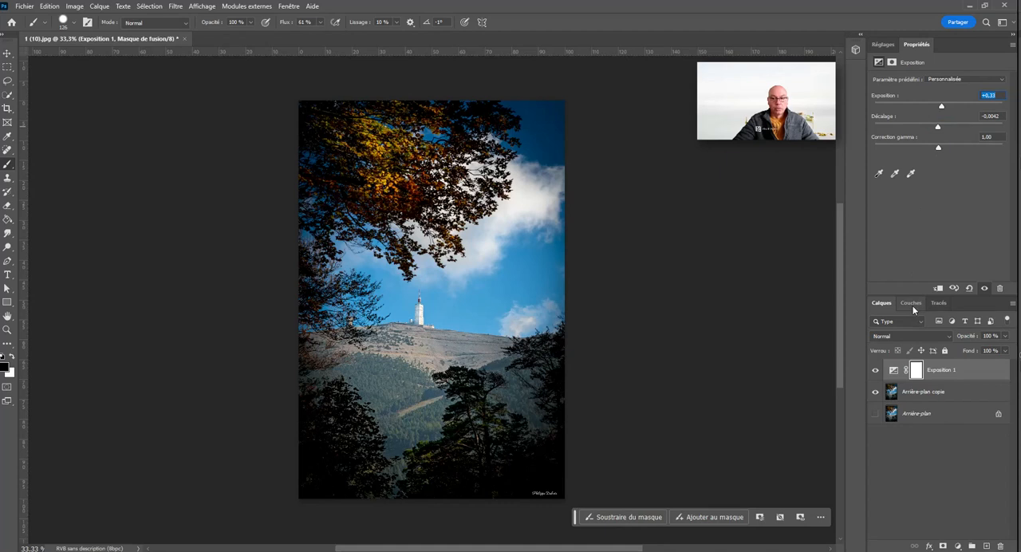
Step: Add a Courbes adjustment layer with points at input 73, output 118 and input 189, output 185
click(960, 546)
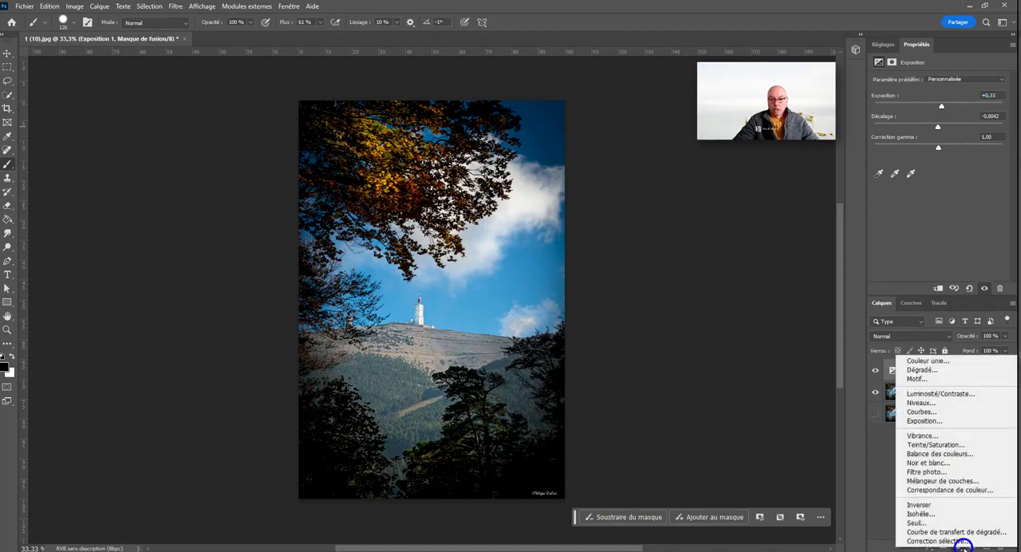
click(967, 411)
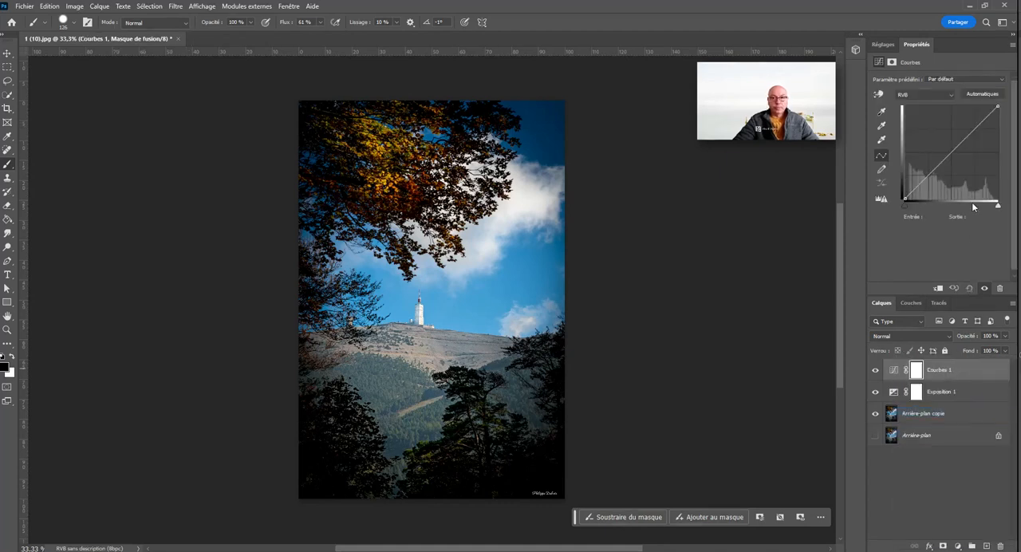
drag(942, 167, 932, 155)
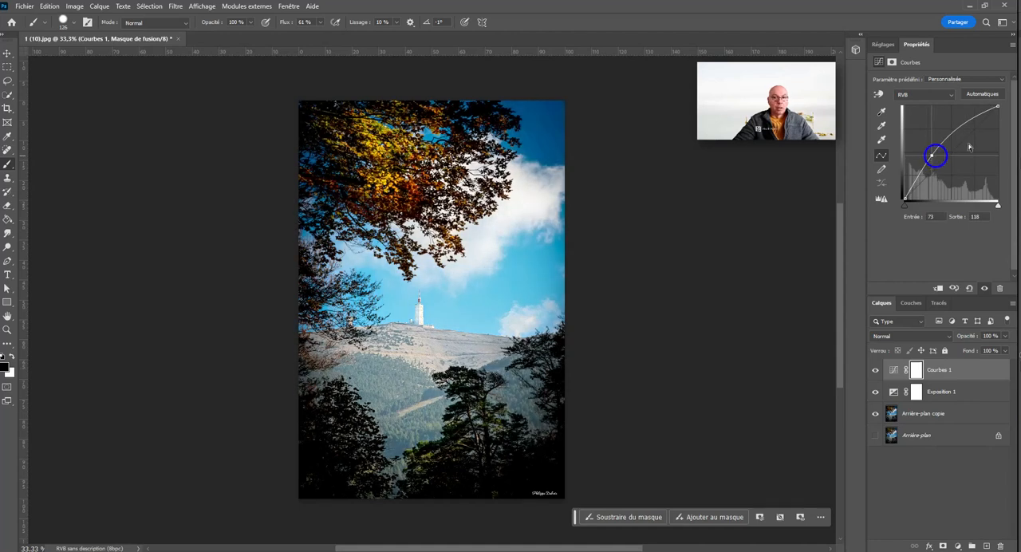
drag(976, 121, 974, 131)
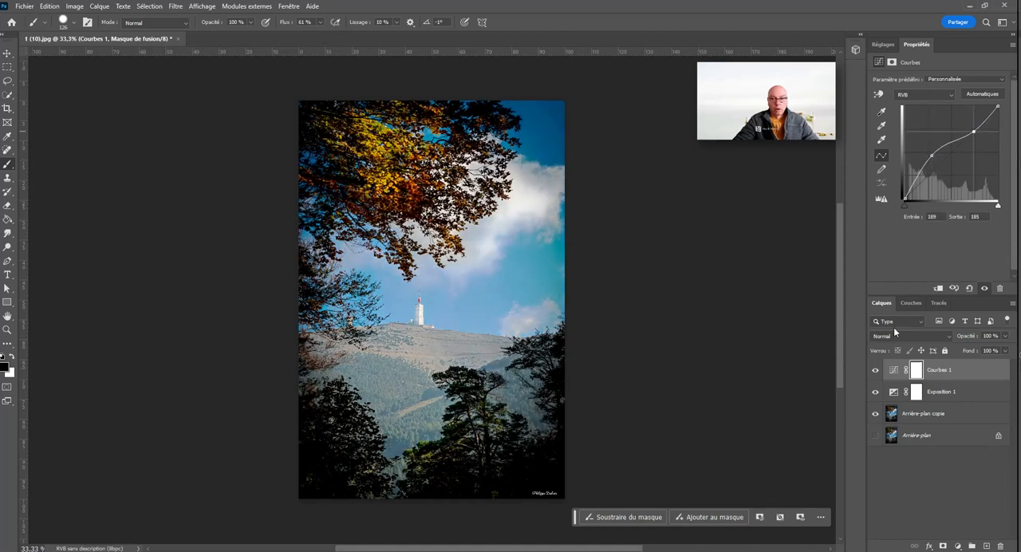
Step: Compare the photo with the Courbes 1 layer hidden and shown
click(877, 370)
click(877, 370)
click(876, 371)
click(877, 371)
click(876, 371)
click(878, 372)
Step: Delete the Courbes 1 and Exposition 1 adjustment layers
click(982, 393)
click(980, 370)
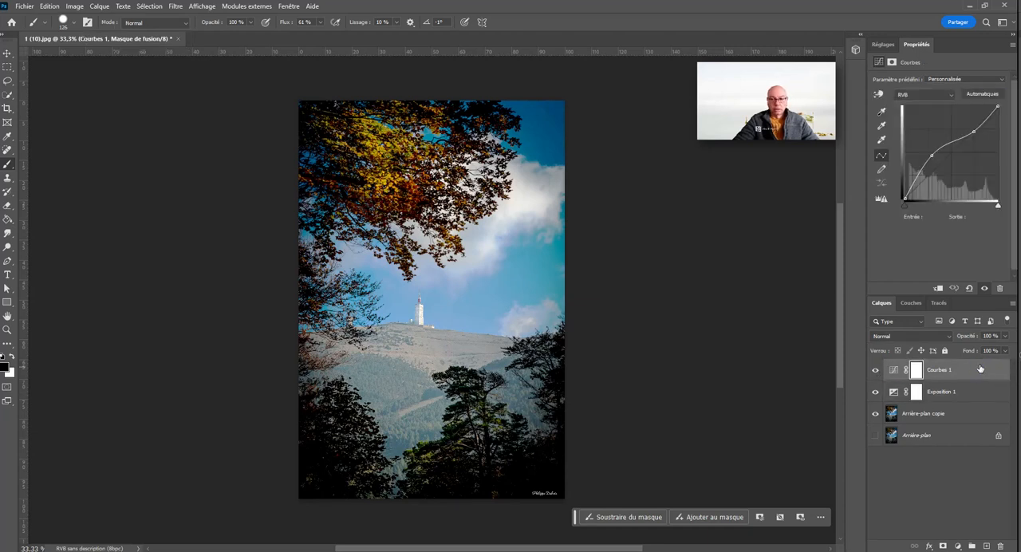
double_click(981, 369)
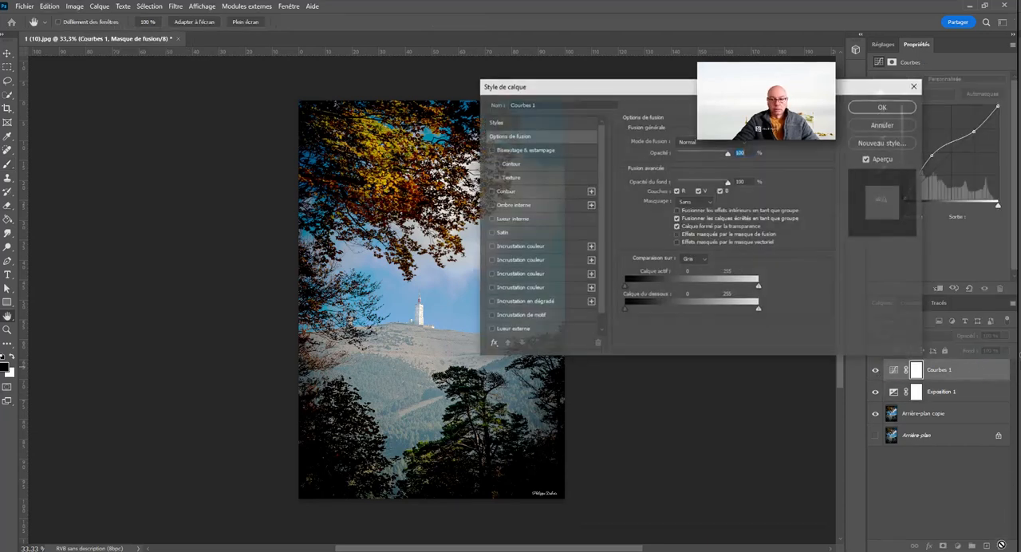
click(873, 126)
key(b)
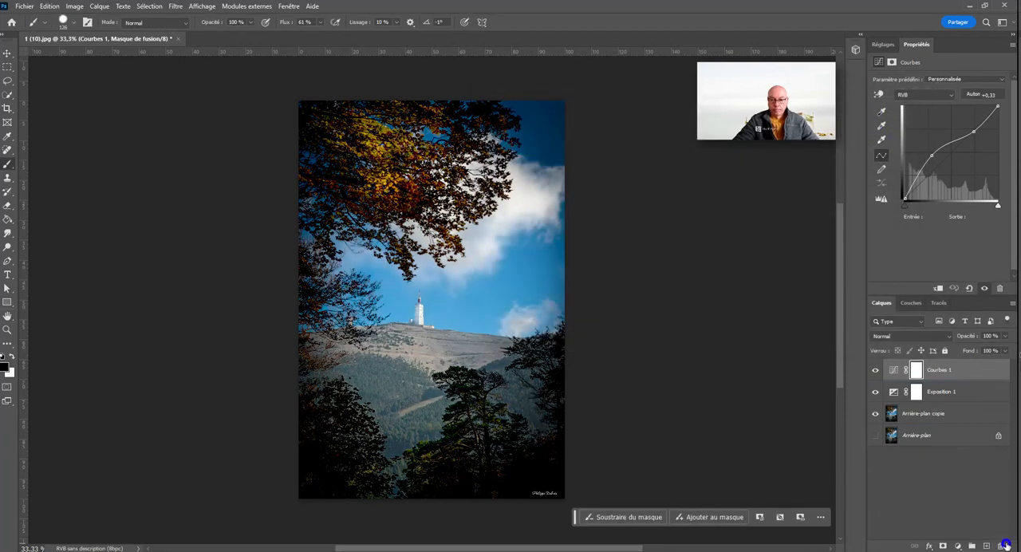
click(1002, 546)
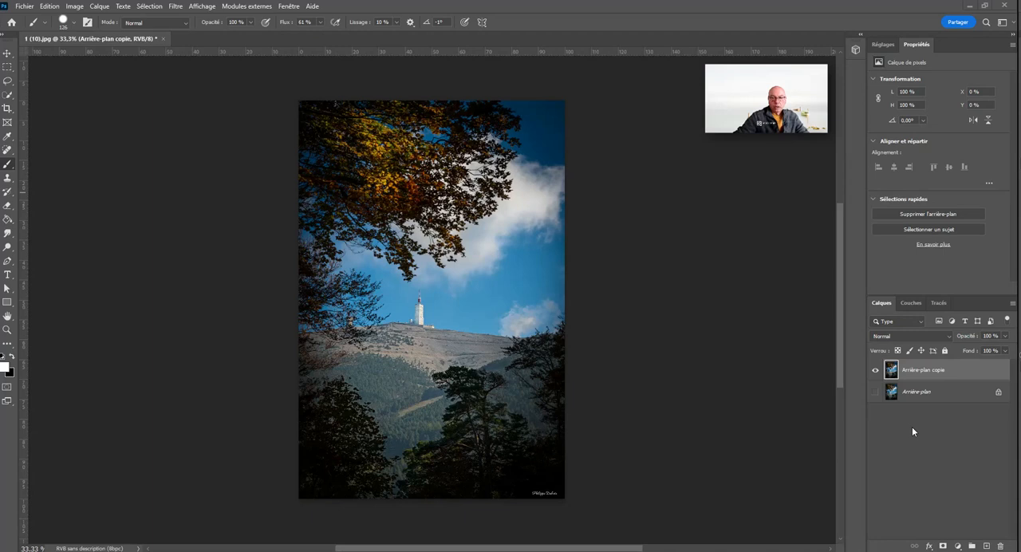
click(912, 428)
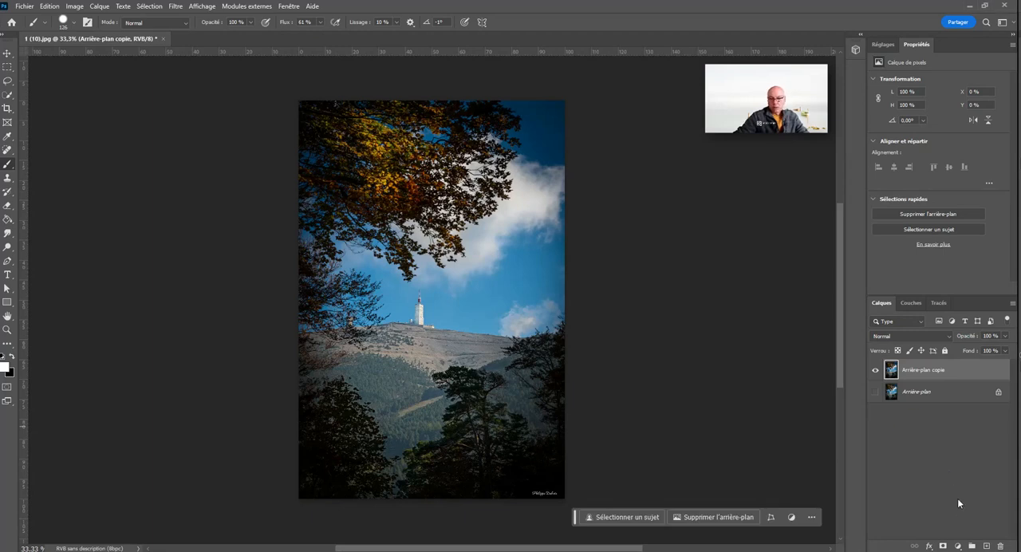
Step: Add a Vibrance layer from the single adjustments above Arrière-plan copie and delete it
click(959, 546)
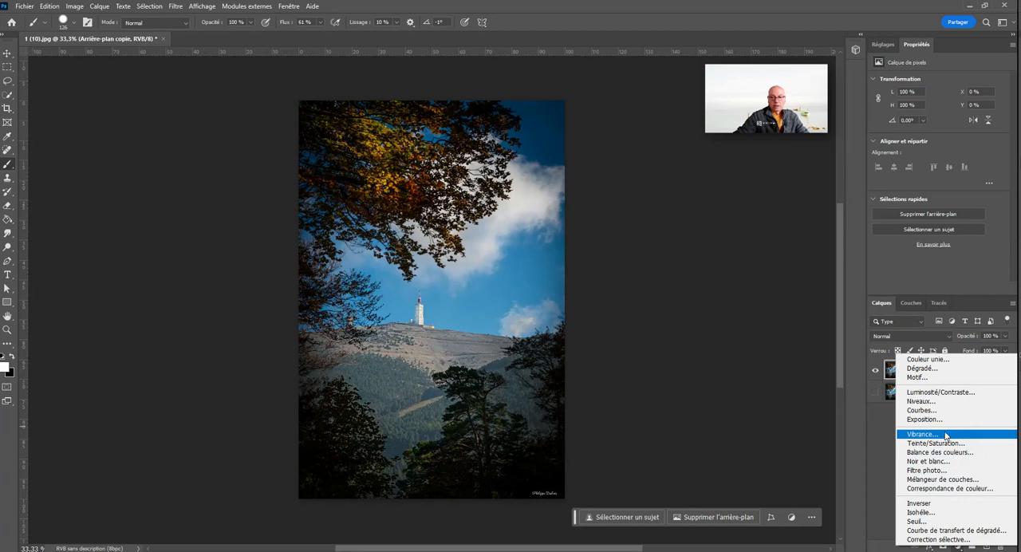
click(883, 44)
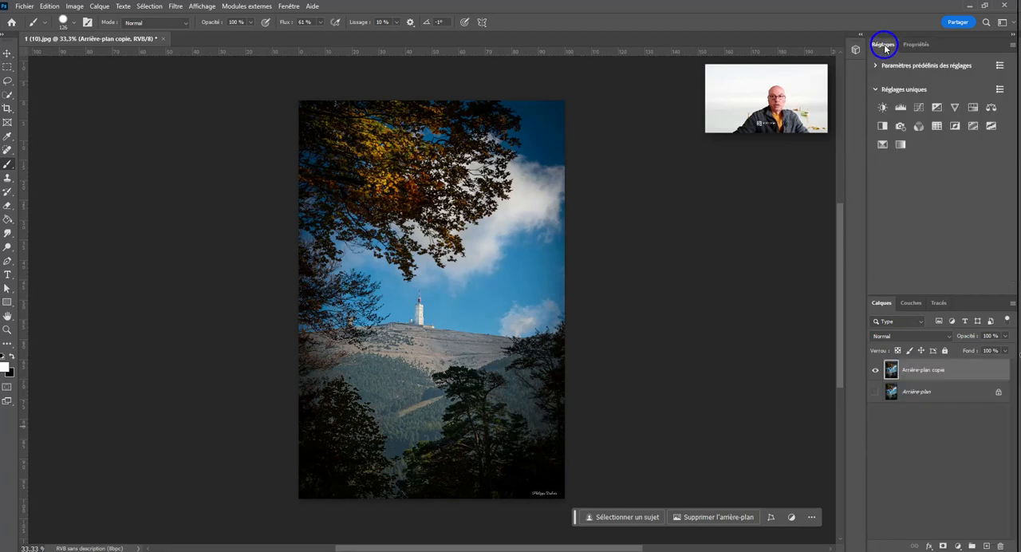
click(954, 107)
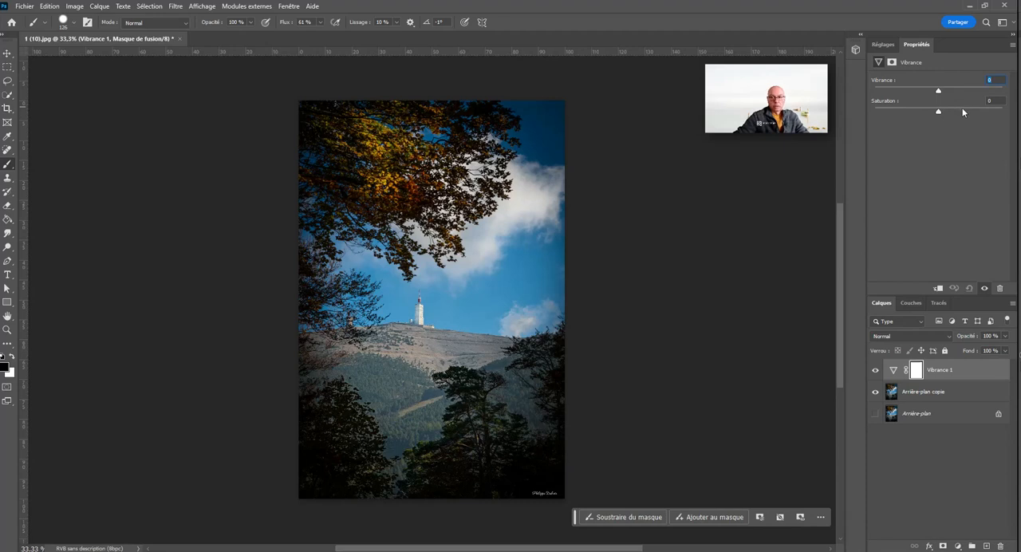
drag(967, 369, 1000, 546)
Step: Add a Vibrance adjustment layer, test negative and positive vibrance on the photo, and set vibrance to +33
click(959, 546)
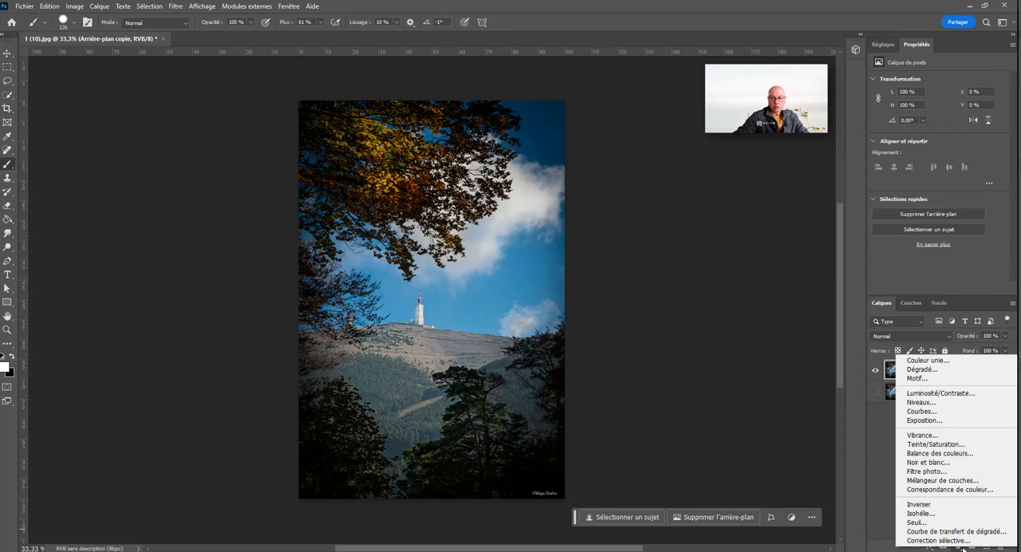
click(929, 435)
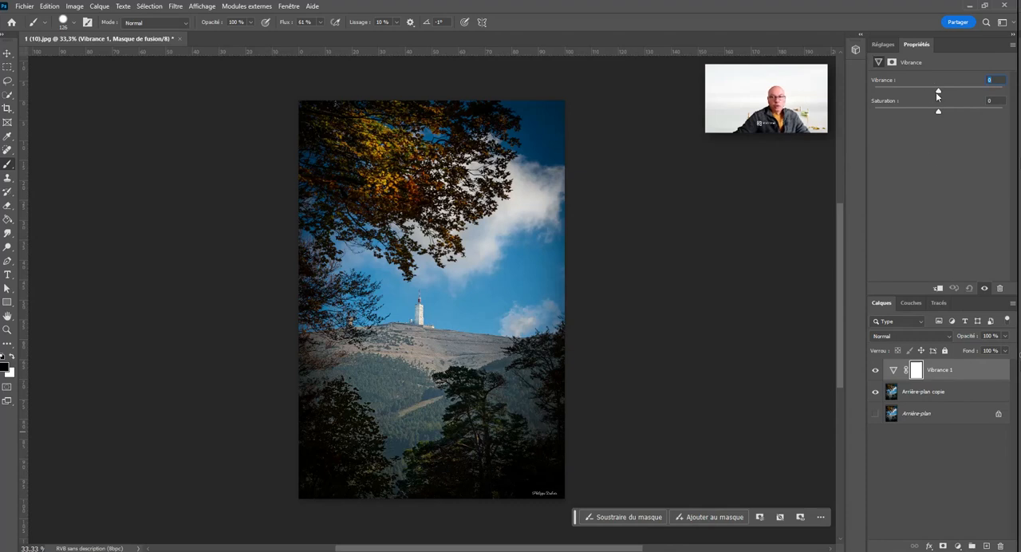
drag(943, 94, 979, 92)
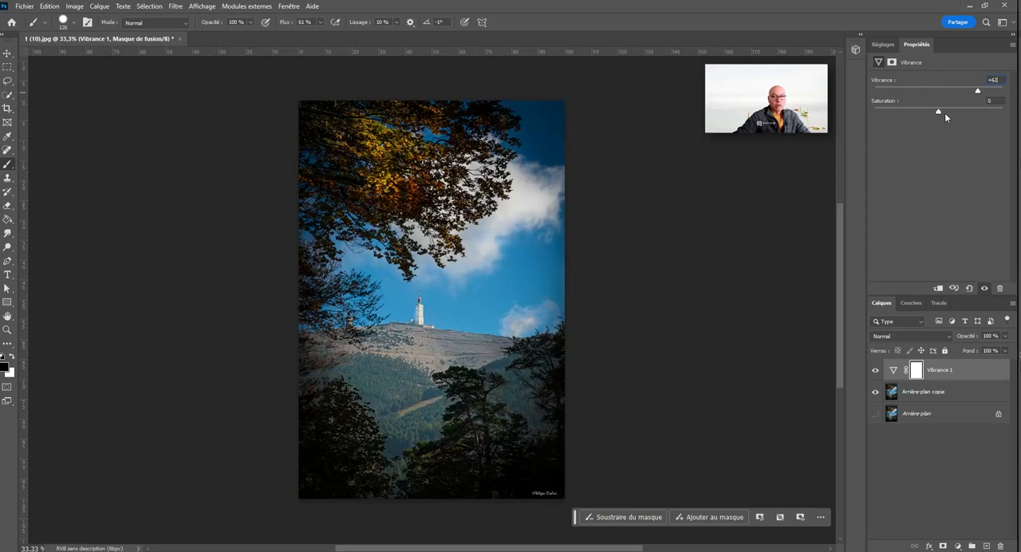
drag(980, 92, 915, 94)
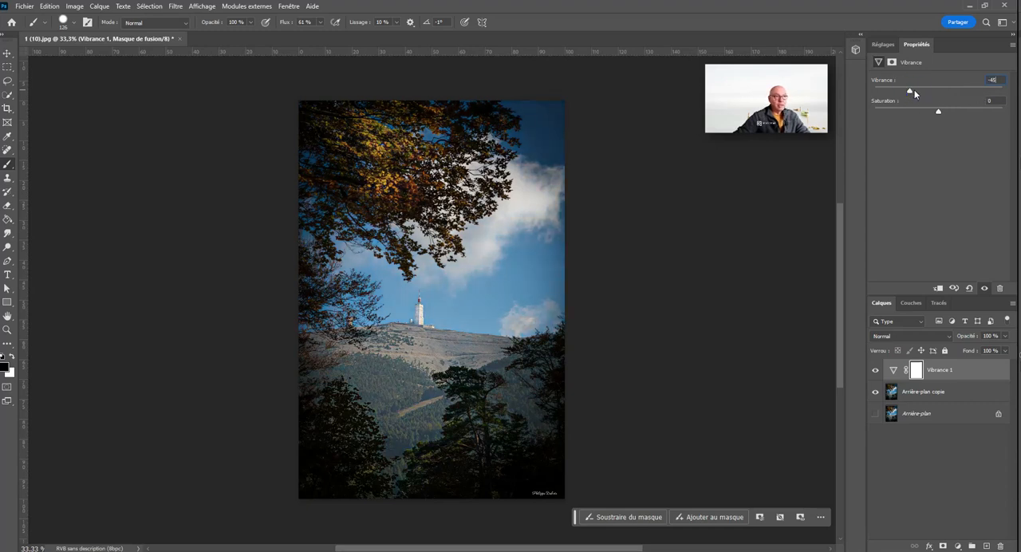
drag(914, 92, 969, 94)
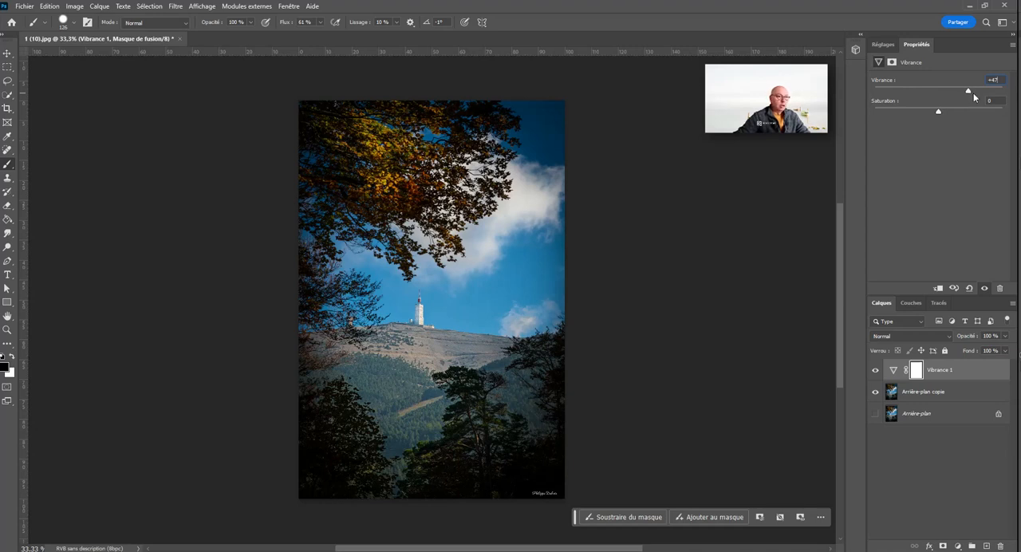
mouse_move(973, 92)
mouse_down()
mouse_move(915, 92)
mouse_move(981, 94)
mouse_up()
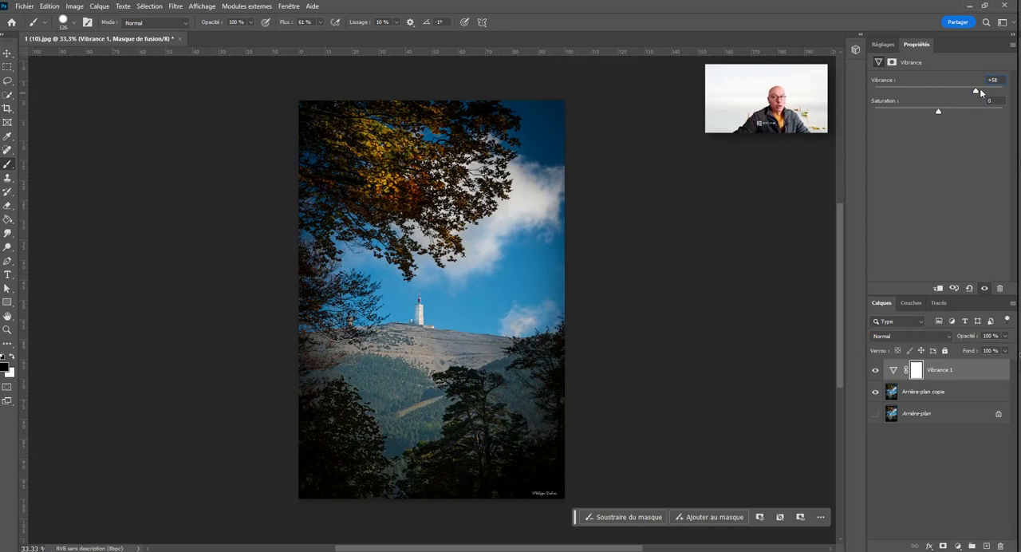
drag(969, 97, 943, 104)
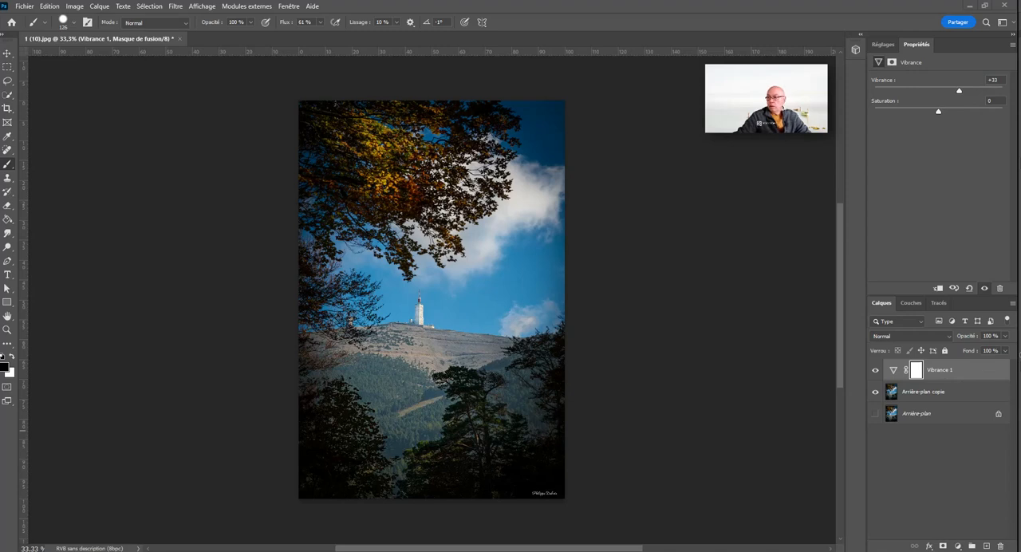
Step: Open the portrait photo screentovideo_ZD6Kh40gVM.jpg, duplicate its Arrière-plan layer and hide the original
drag(1020, 484, 922, 477)
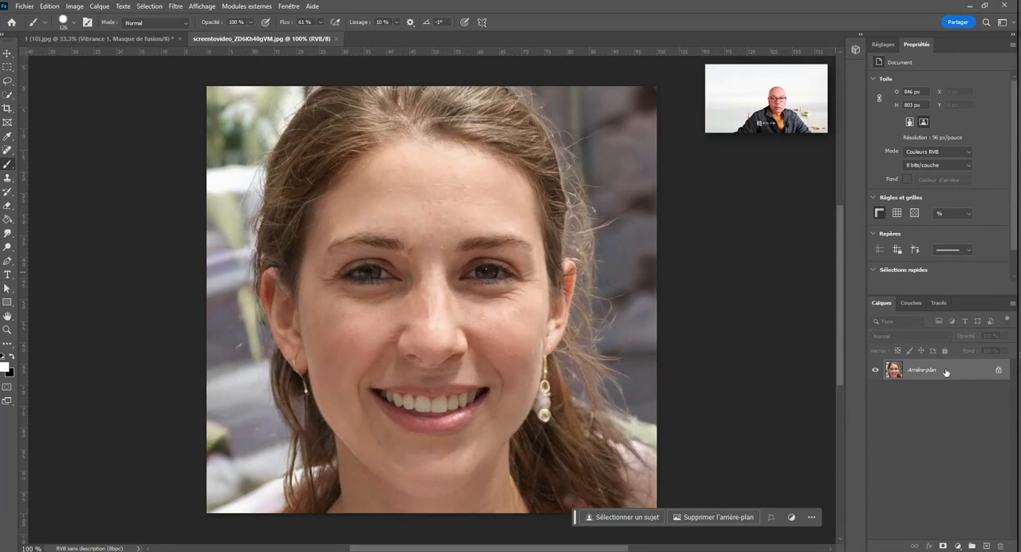
drag(977, 373, 985, 546)
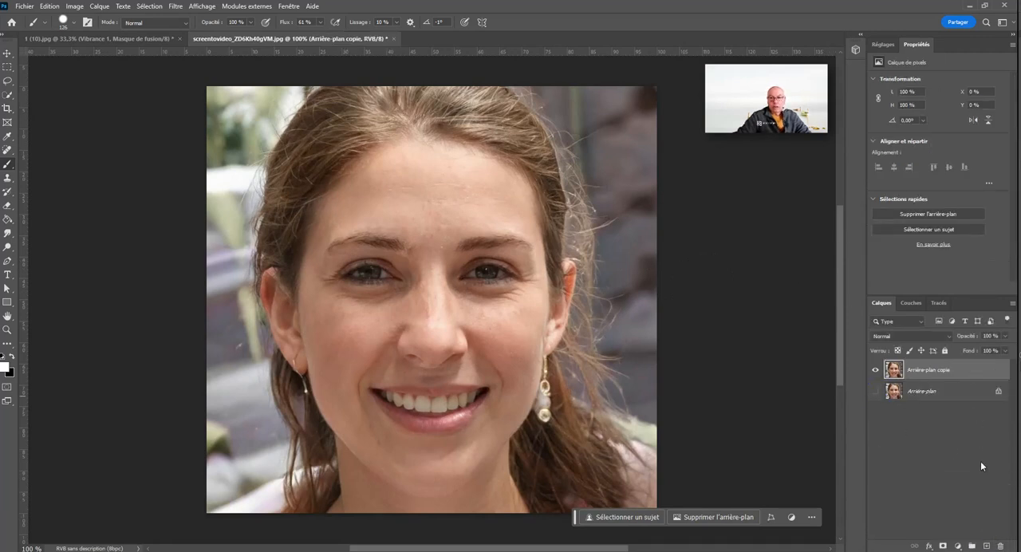
Step: Add a Vibrance adjustment layer above the portrait copy and compare saturation at +100 with vibrance at +100
click(957, 545)
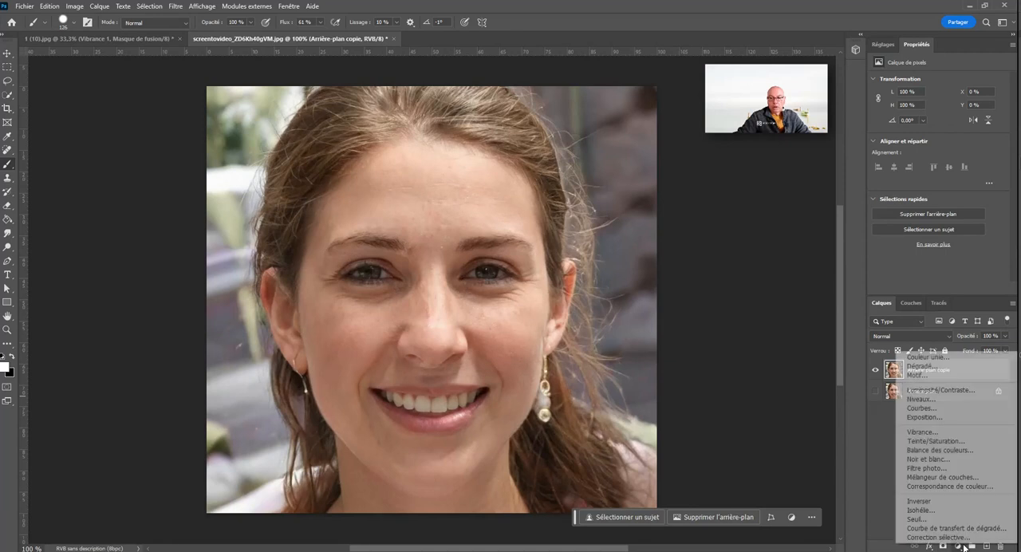
click(961, 433)
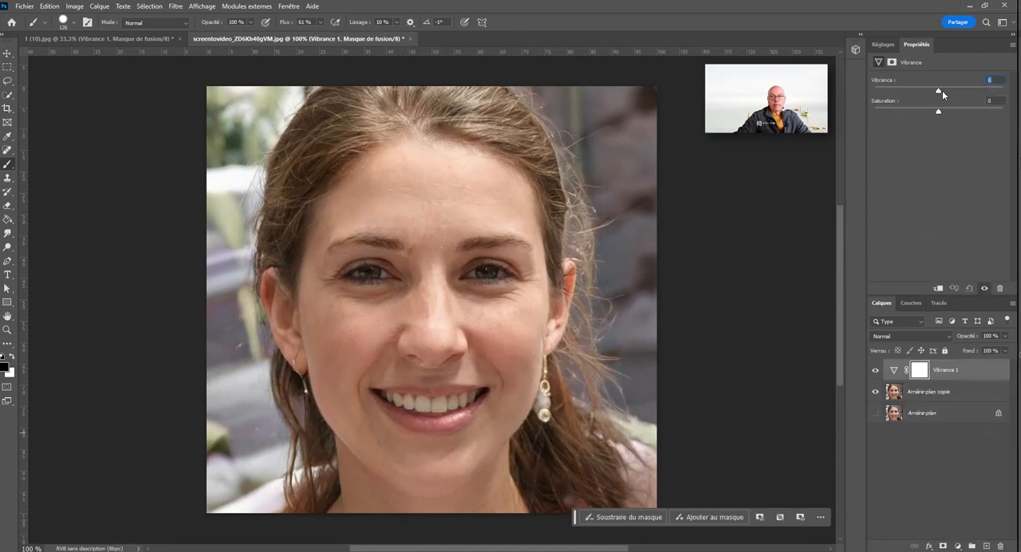
drag(941, 91, 1009, 117)
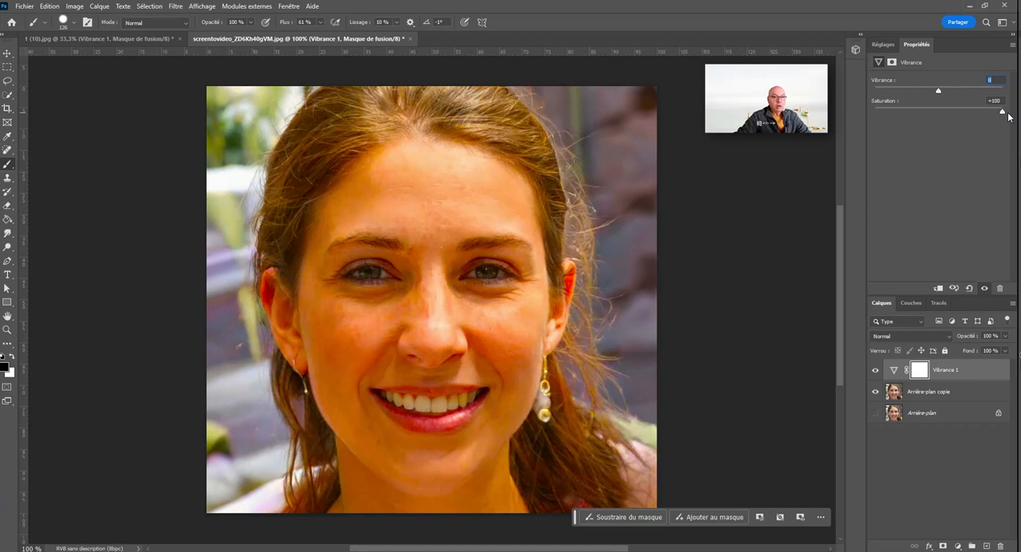
mouse_move(1008, 116)
mouse_down()
mouse_move(906, 113)
mouse_move(997, 112)
mouse_move(945, 112)
mouse_move(929, 93)
mouse_move(875, 94)
mouse_move(1011, 102)
mouse_up()
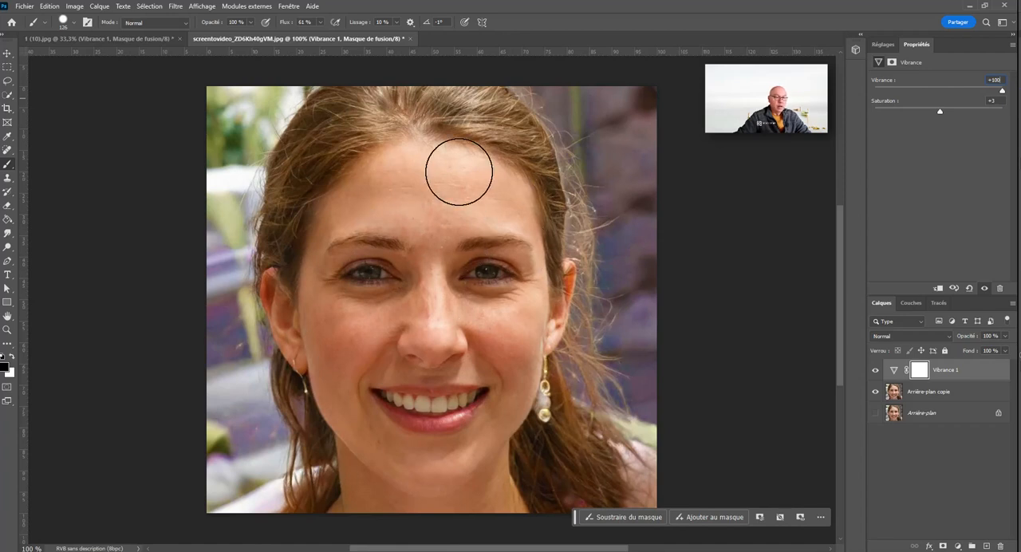
Step: Test the Vibrance layer's saturation at +100 and -100, and set vibrance to +59 and saturation to +12
drag(1002, 91, 960, 116)
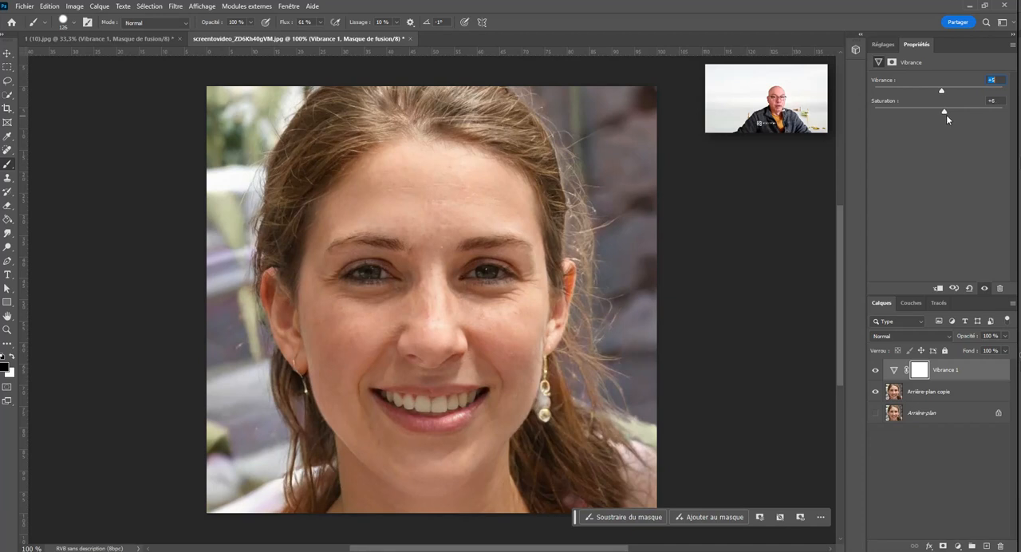
mouse_move(945, 115)
mouse_down()
mouse_move(998, 119)
mouse_move(941, 118)
mouse_up()
click(990, 101)
click(943, 91)
drag(945, 93, 998, 115)
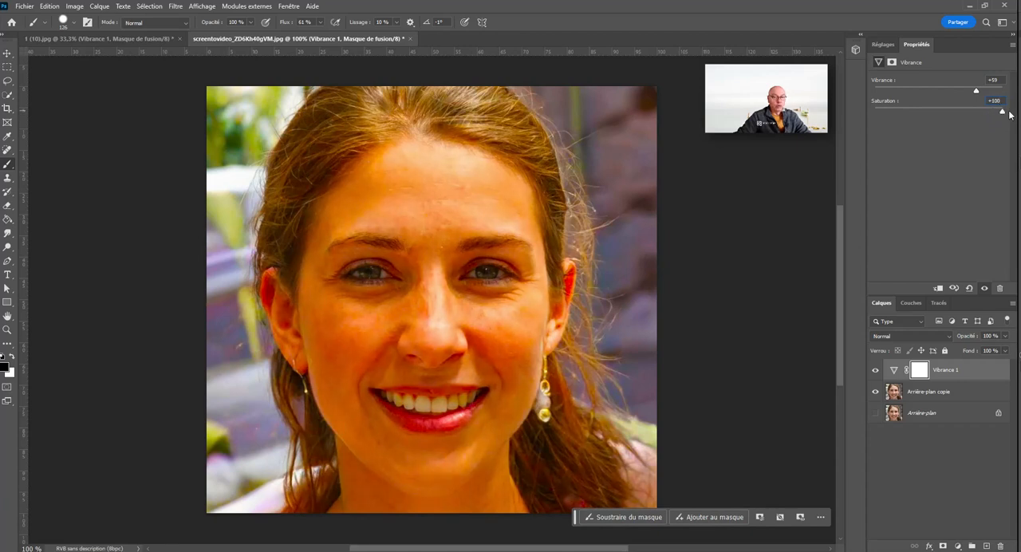
drag(997, 112, 875, 112)
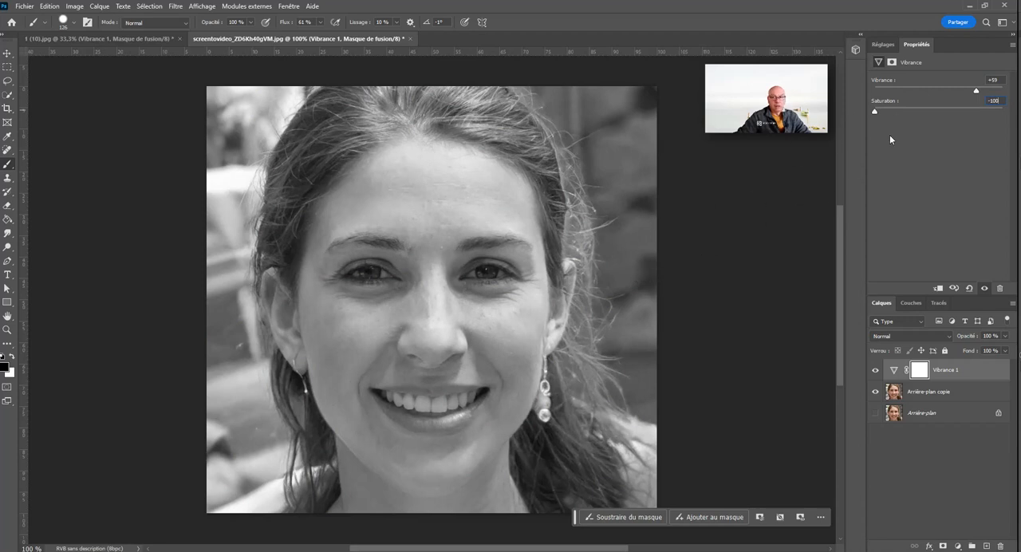
drag(903, 113, 948, 114)
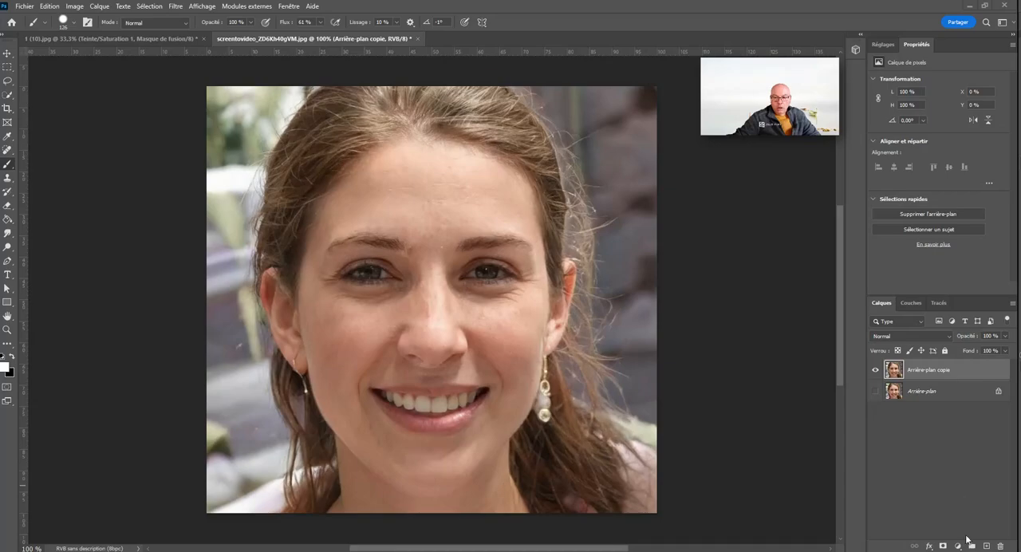
Step: Add a Teinte/Saturation adjustment layer above the portrait copy with hue +2, saturation +23 and lightness -7
click(959, 545)
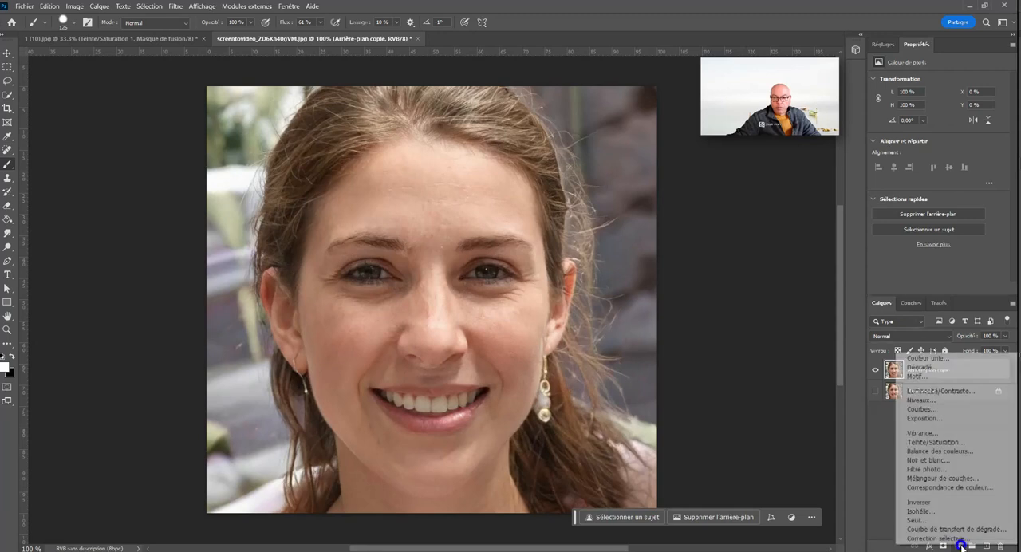
click(973, 443)
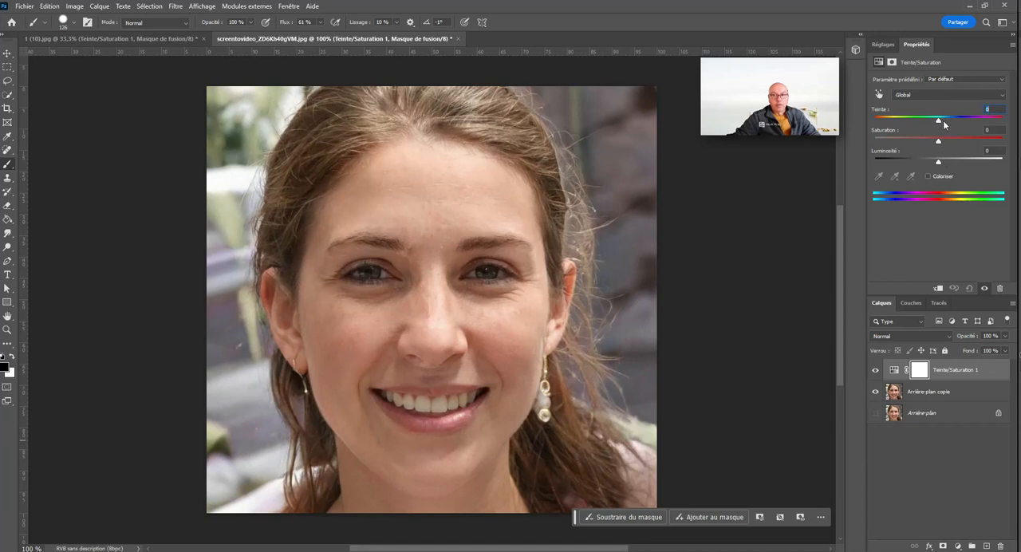
drag(942, 121, 943, 166)
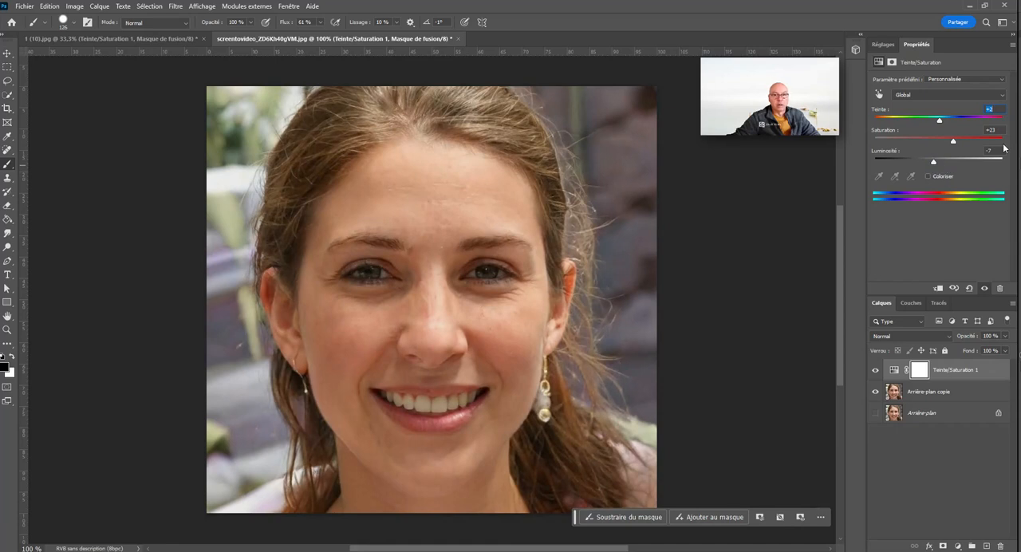
Step: Apply the Cyanotype preset to the Teinte/Saturation layer, reset the adjustment, and reapply Cyanotype
click(965, 78)
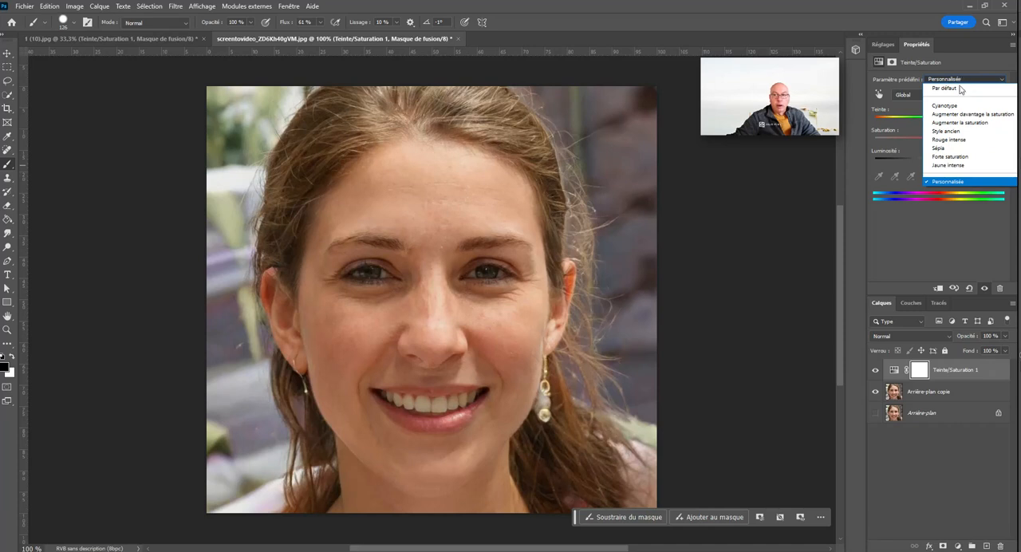
click(967, 106)
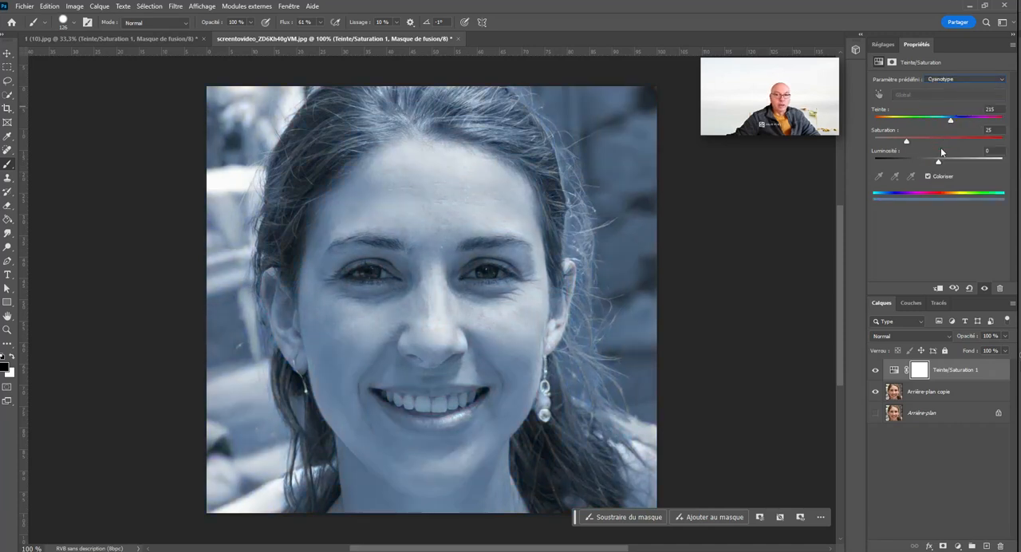
click(969, 288)
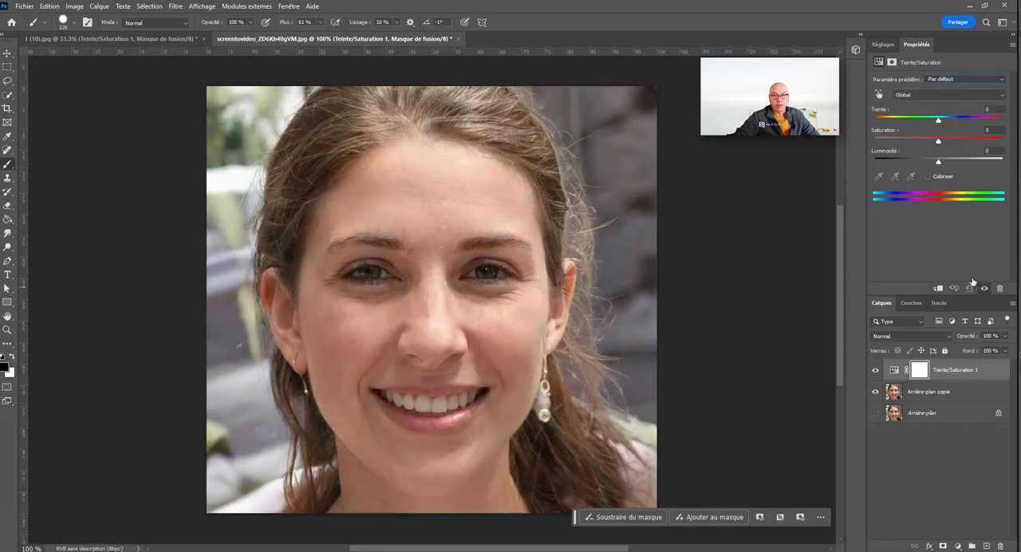
click(984, 81)
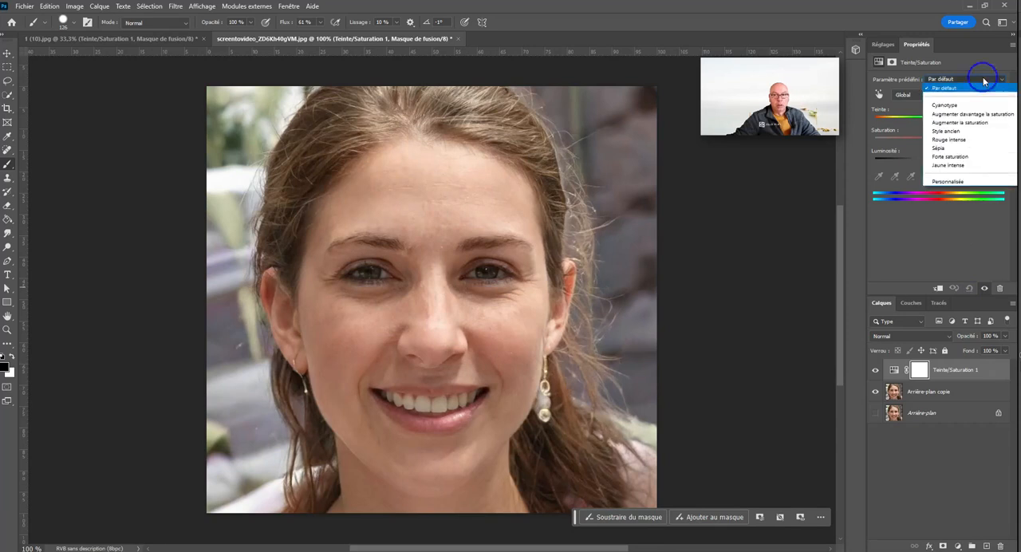
click(954, 107)
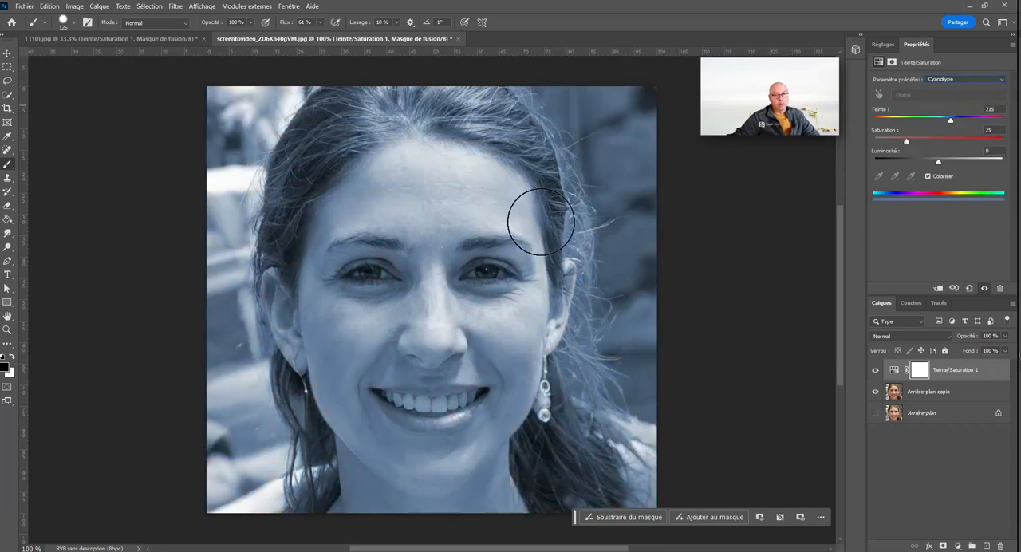
Step: Try the presets Augmenter davantage la saturation, Augmenter la saturation, Style ancien and Rouge intense on the portrait
click(945, 80)
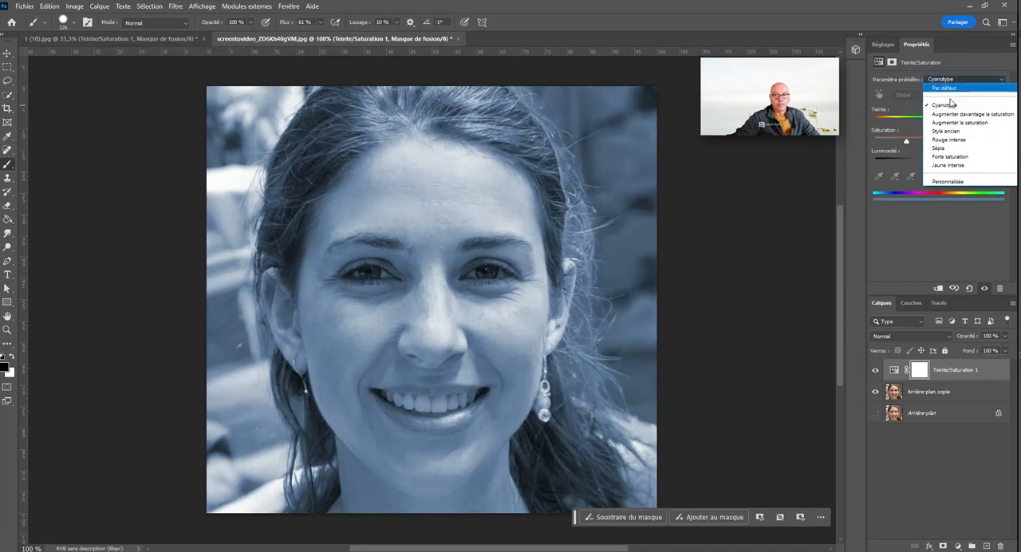
click(954, 115)
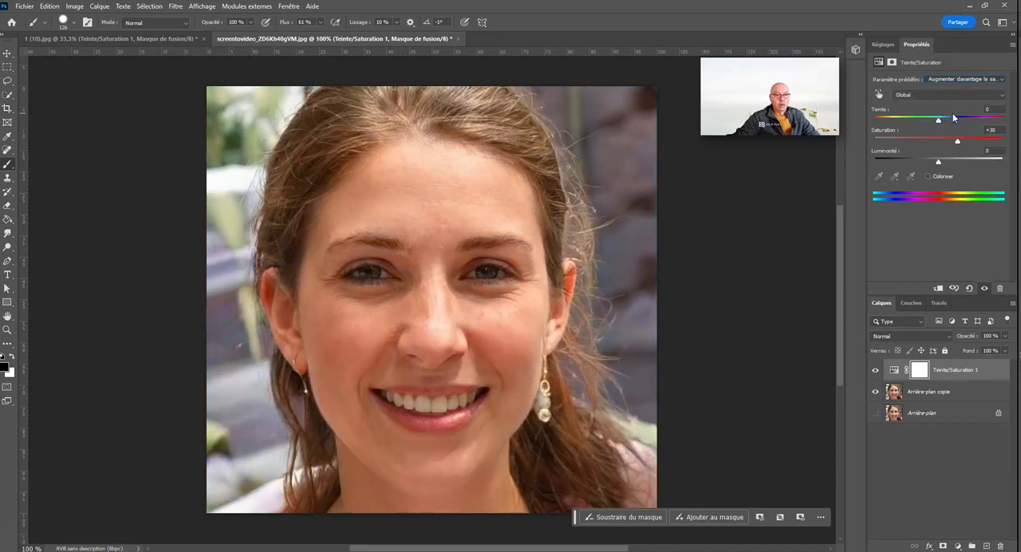
click(950, 77)
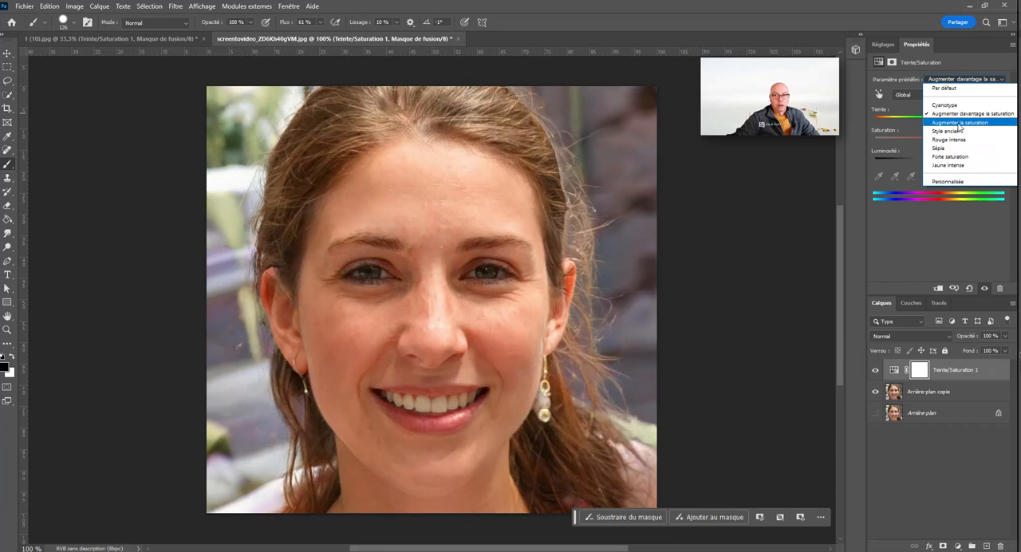
click(957, 124)
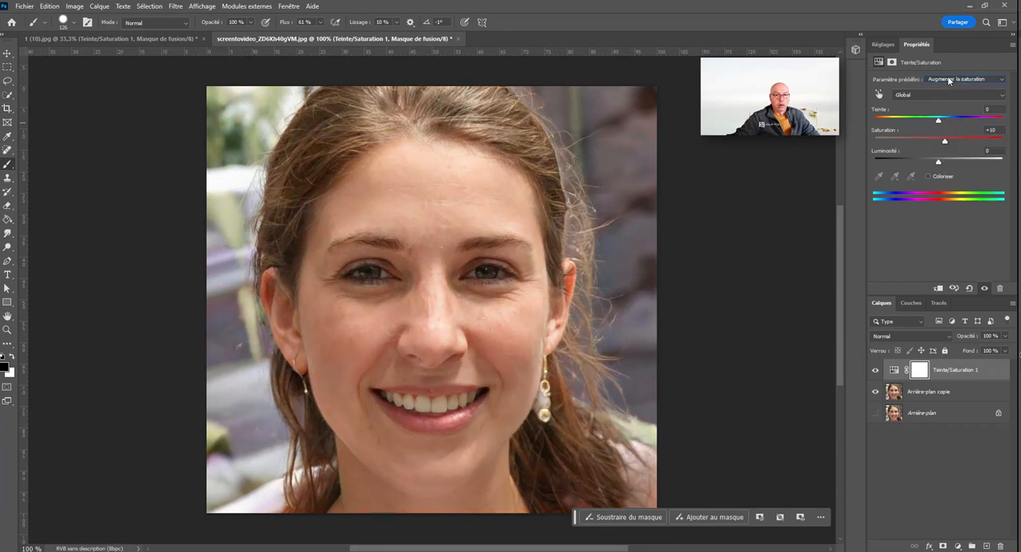
click(948, 79)
click(958, 133)
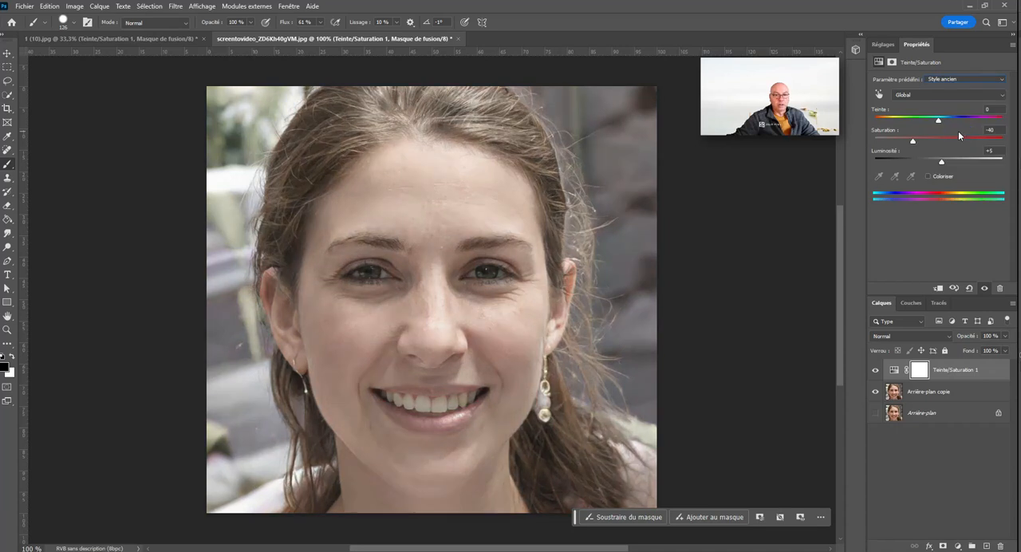
click(948, 80)
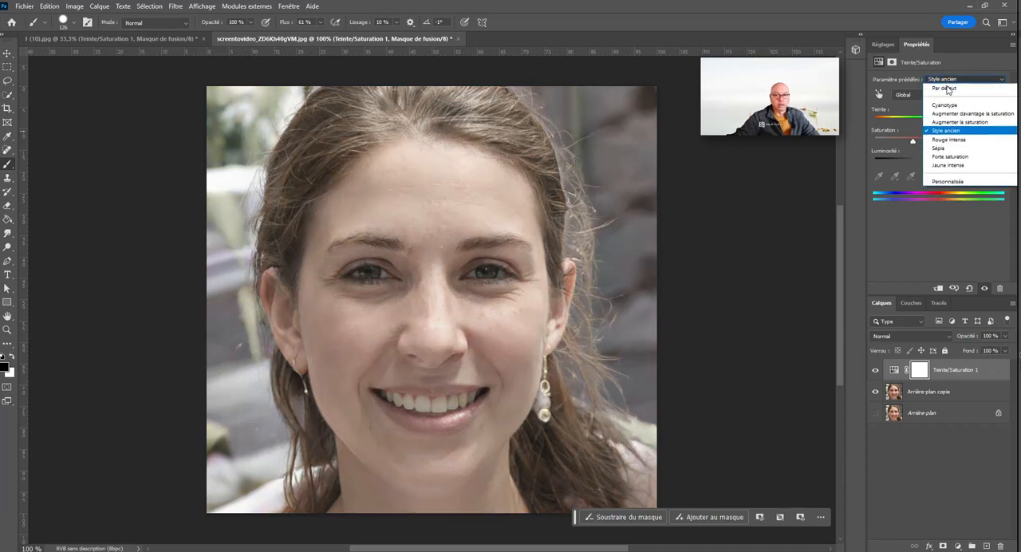
click(974, 140)
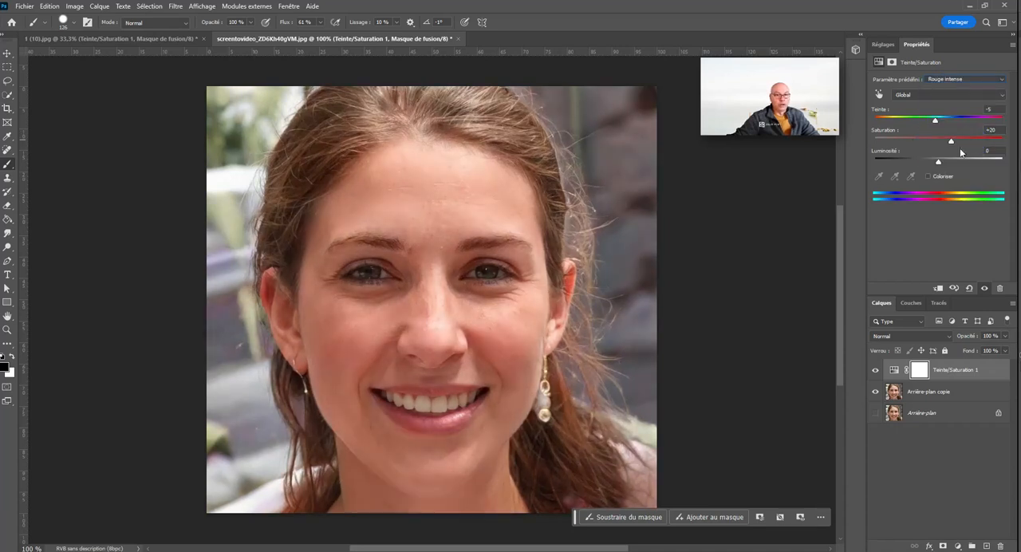
Step: Apply the Sépia preset, try a stronger saturation and another hue, and reset the Teinte/Saturation adjustment
click(930, 79)
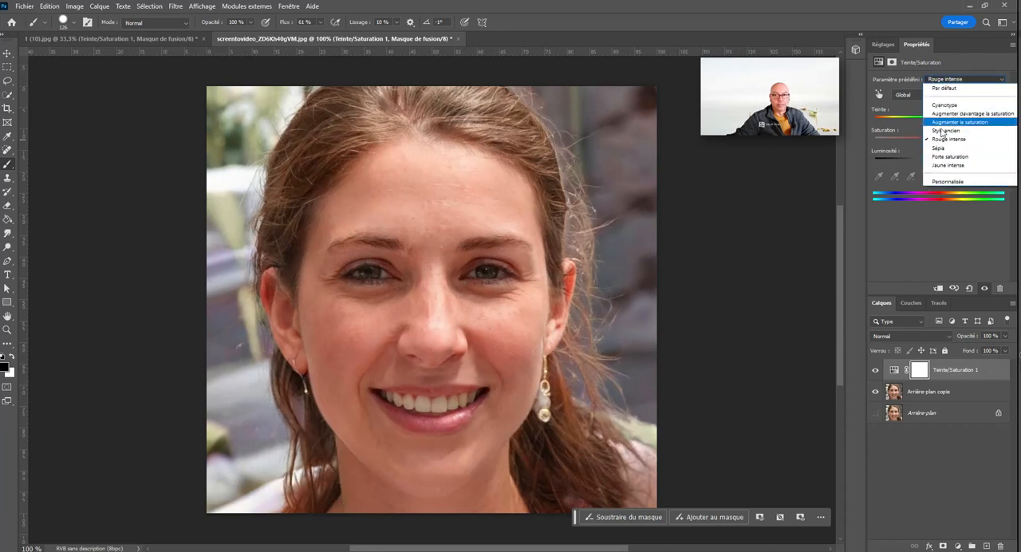
click(972, 149)
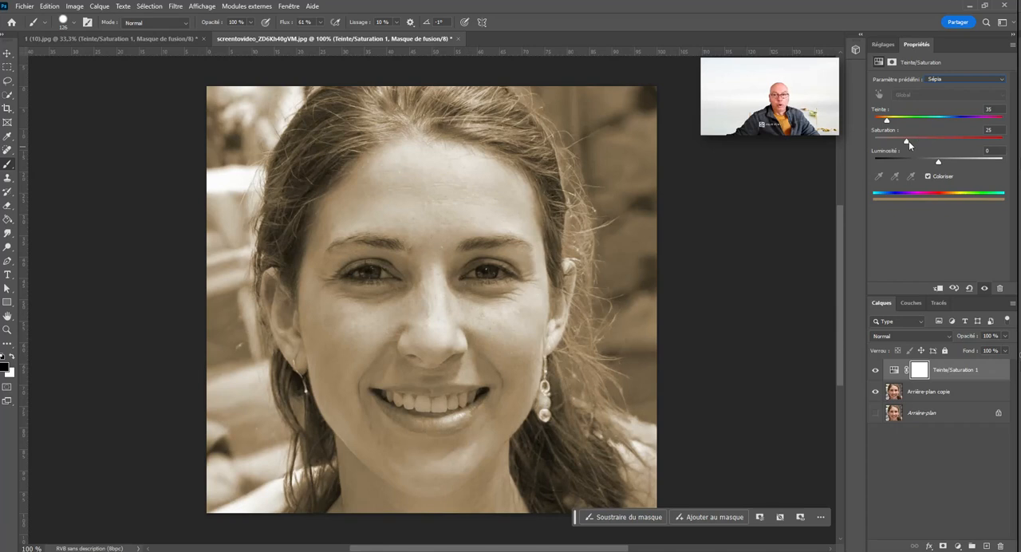
drag(906, 141, 944, 152)
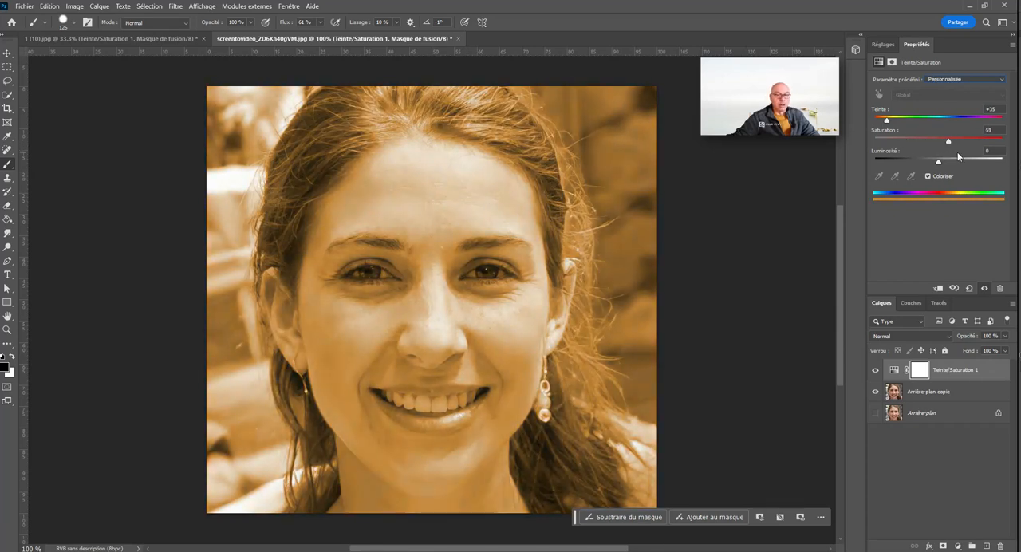
mouse_move(893, 118)
mouse_down()
mouse_move(1013, 131)
mouse_move(886, 130)
mouse_up()
click(970, 289)
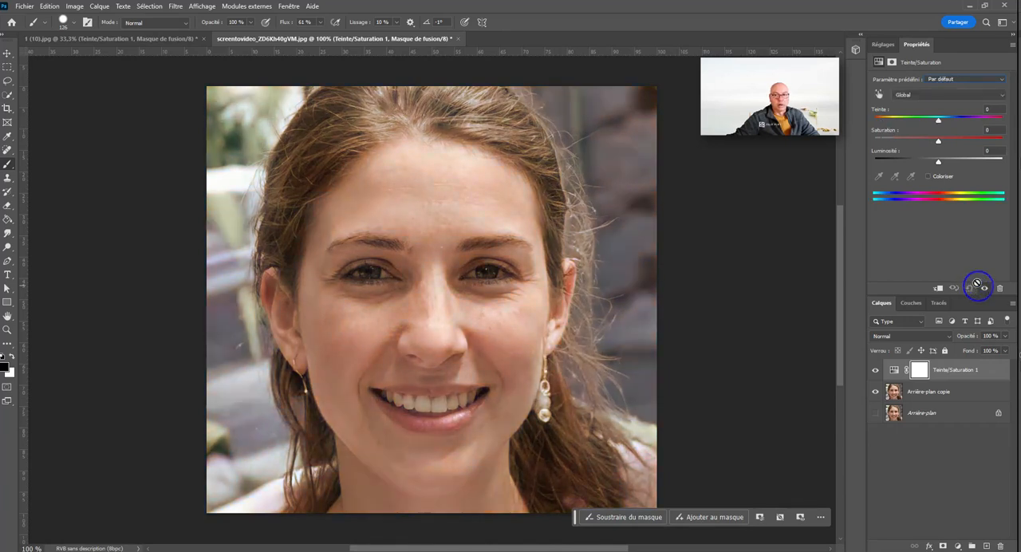
Step: Apply the Sépia preset again from the default settings and set its saturation to 38
click(966, 78)
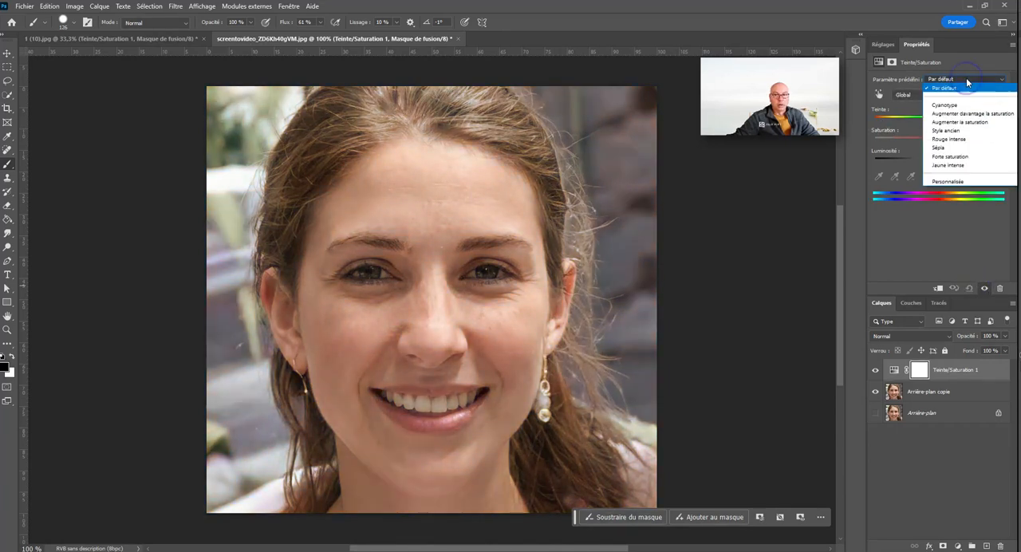
click(966, 148)
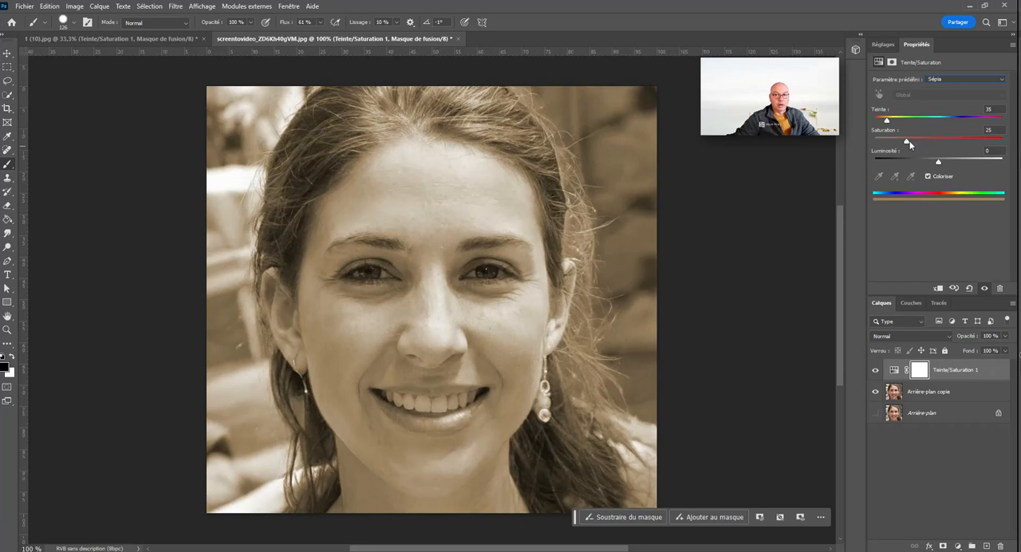
mouse_move(910, 142)
mouse_down()
mouse_move(986, 141)
mouse_move(928, 142)
mouse_up()
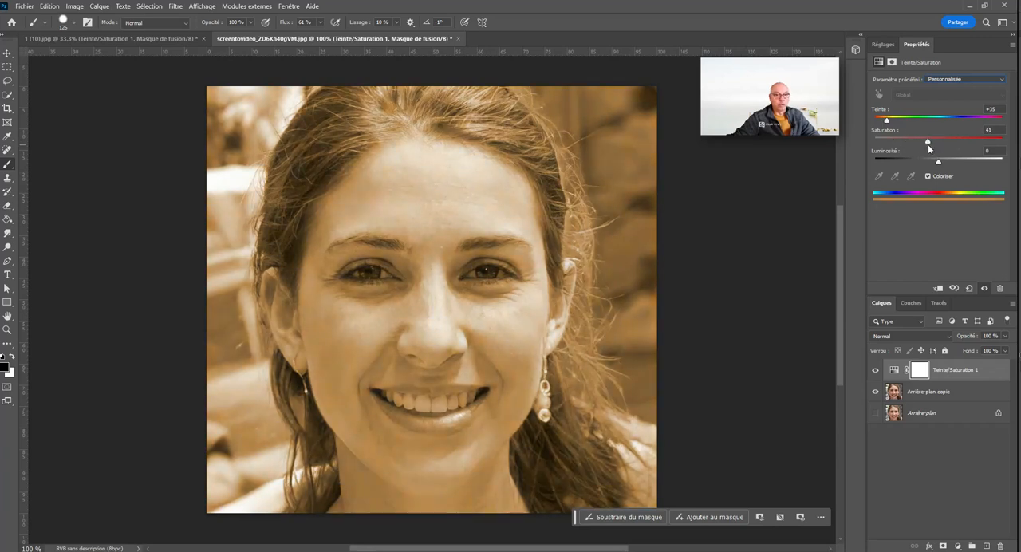
drag(929, 147, 930, 149)
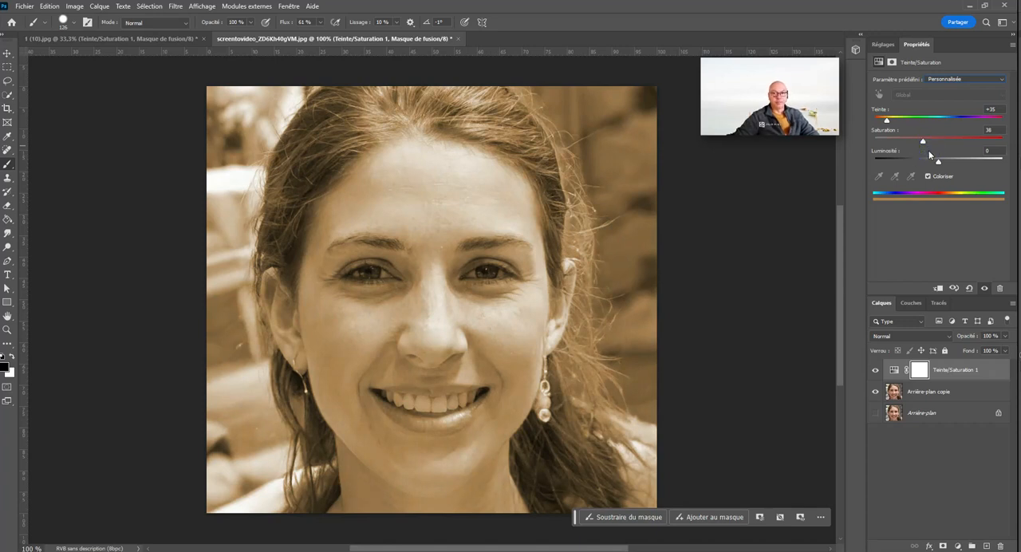
Step: Apply the Forte saturation preset to the portrait's Teinte/Saturation layer
click(951, 79)
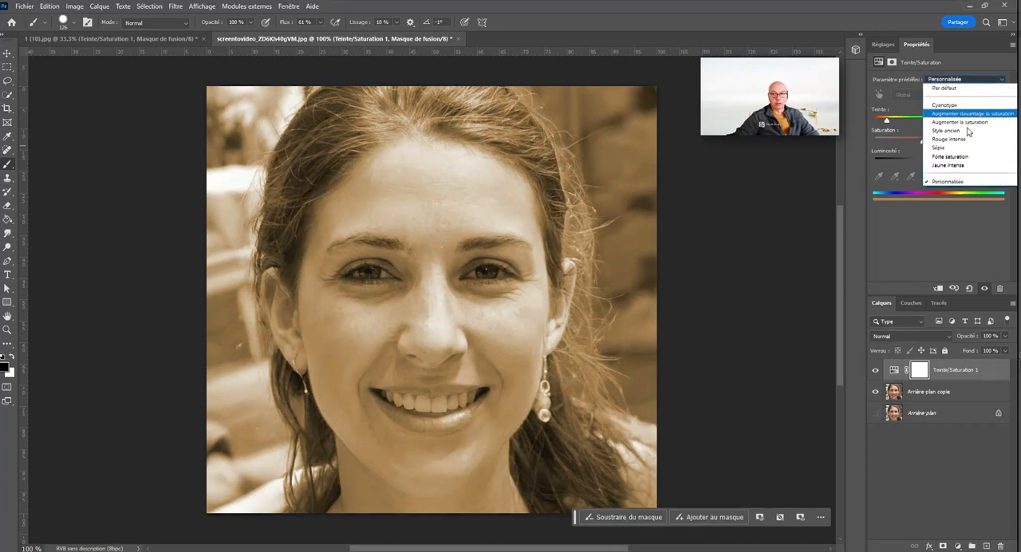
click(978, 157)
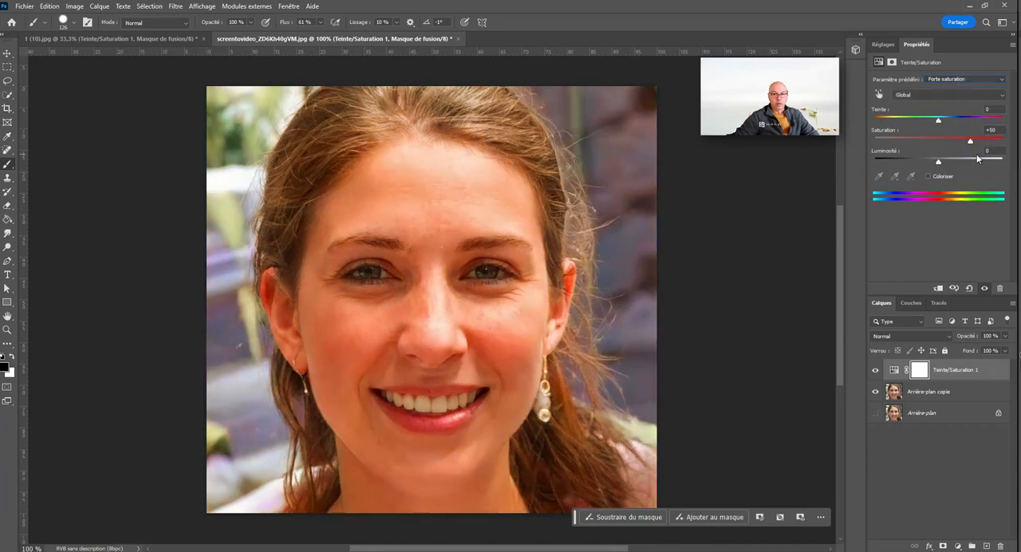
Step: Apply the Jaune intense preset to the portrait's Teinte/Saturation layer, try a slightly different hue, and reapply the preset
click(961, 79)
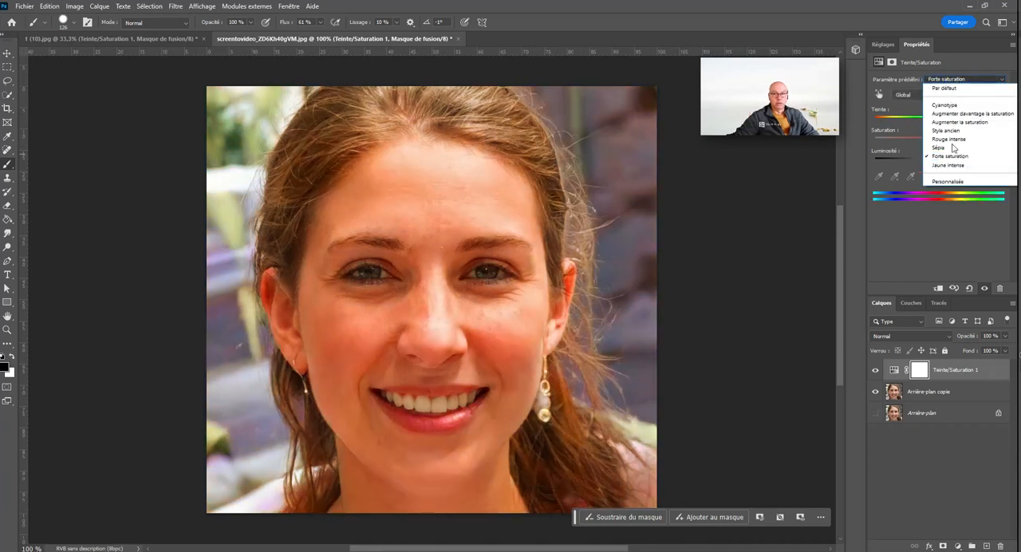
click(972, 166)
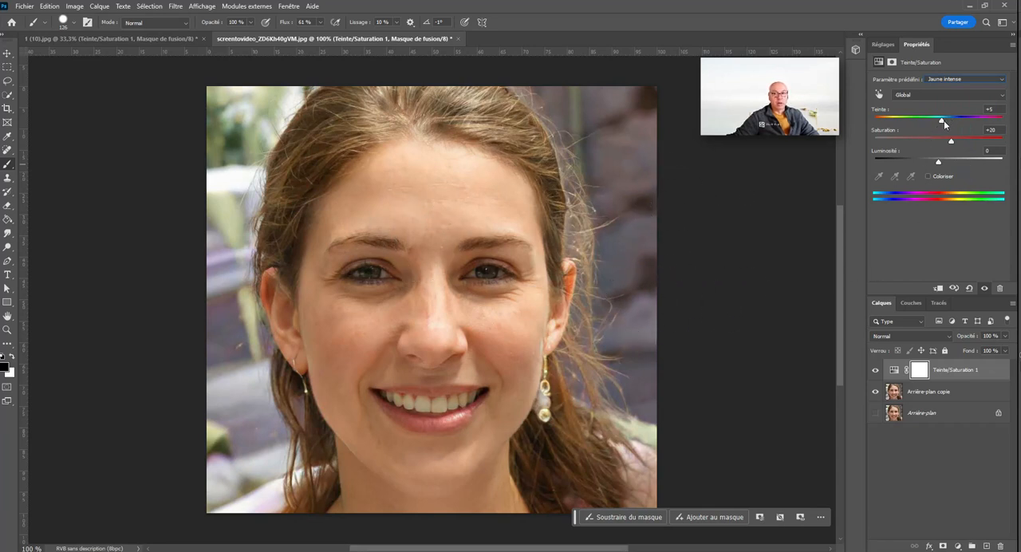
mouse_move(943, 120)
mouse_down()
mouse_move(914, 120)
mouse_move(944, 120)
mouse_up()
click(965, 79)
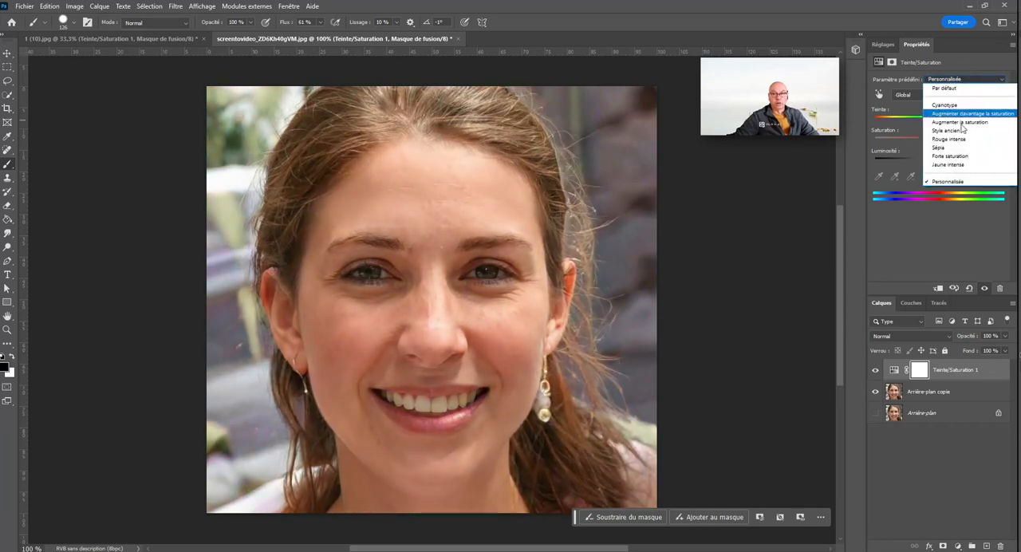
click(979, 166)
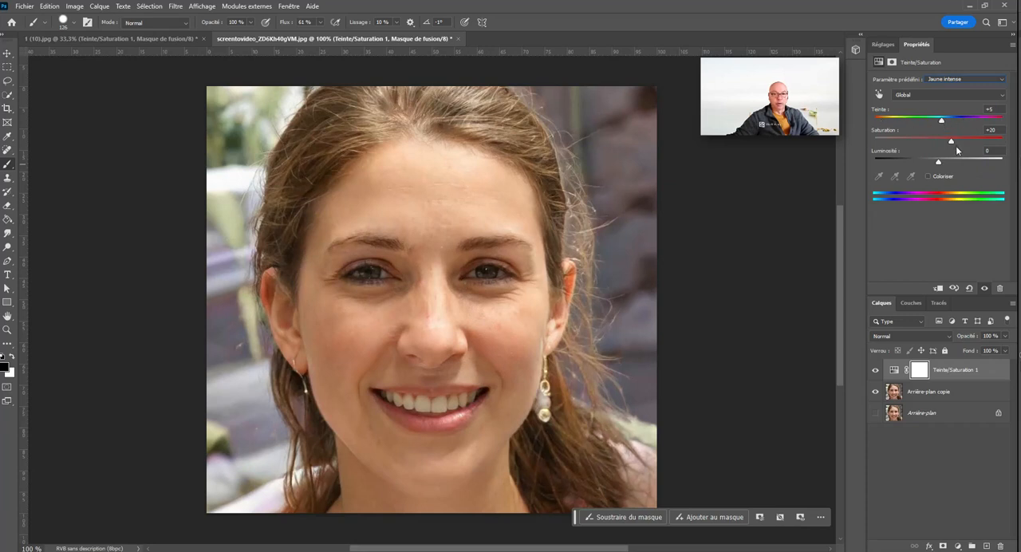
Step: Lower the saturation to -2, try Coloriser briefly, and reset the Teinte/Saturation adjustment to its defaults
mouse_move(951, 142)
mouse_down()
mouse_move(987, 140)
mouse_move(929, 142)
mouse_move(974, 142)
mouse_move(943, 146)
mouse_up()
click(927, 176)
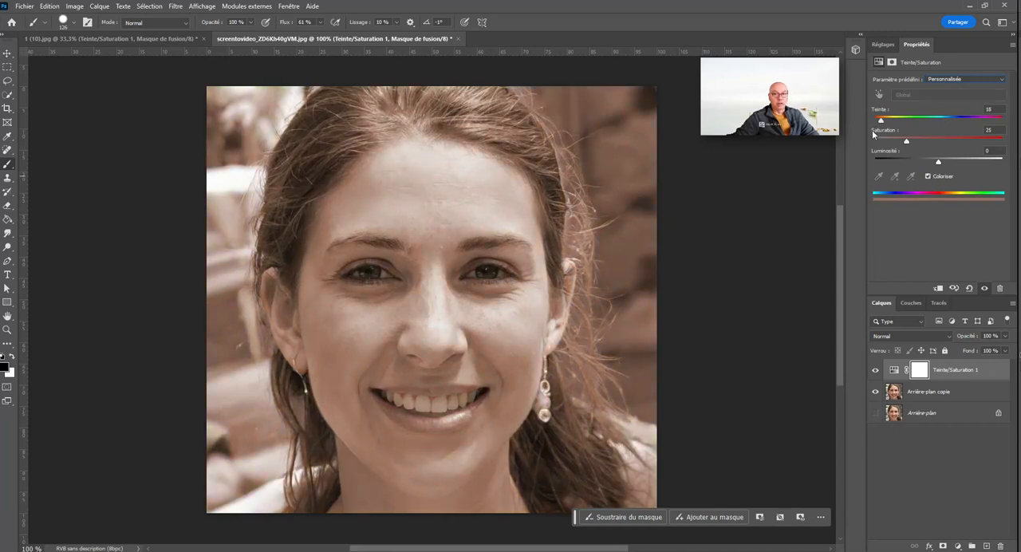
click(927, 176)
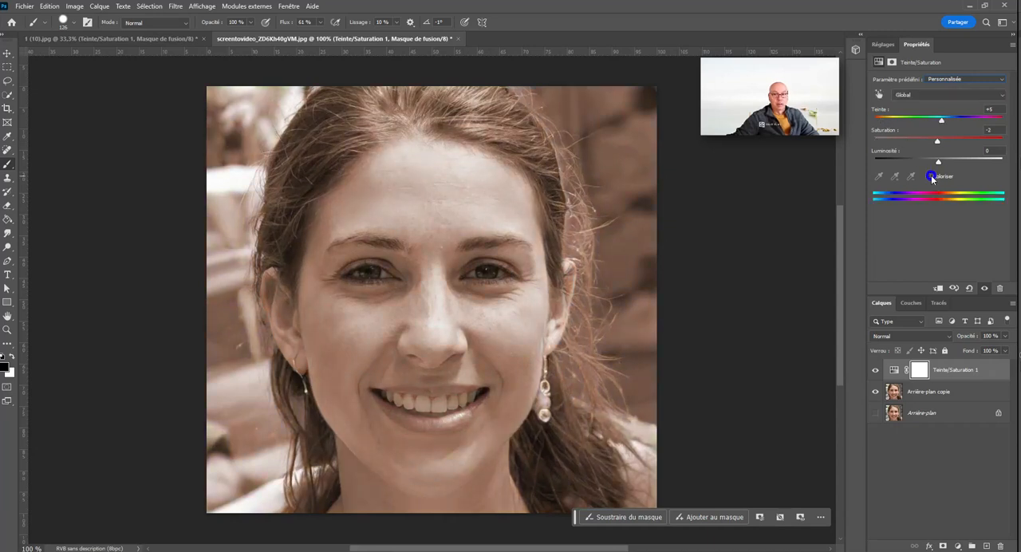
click(969, 288)
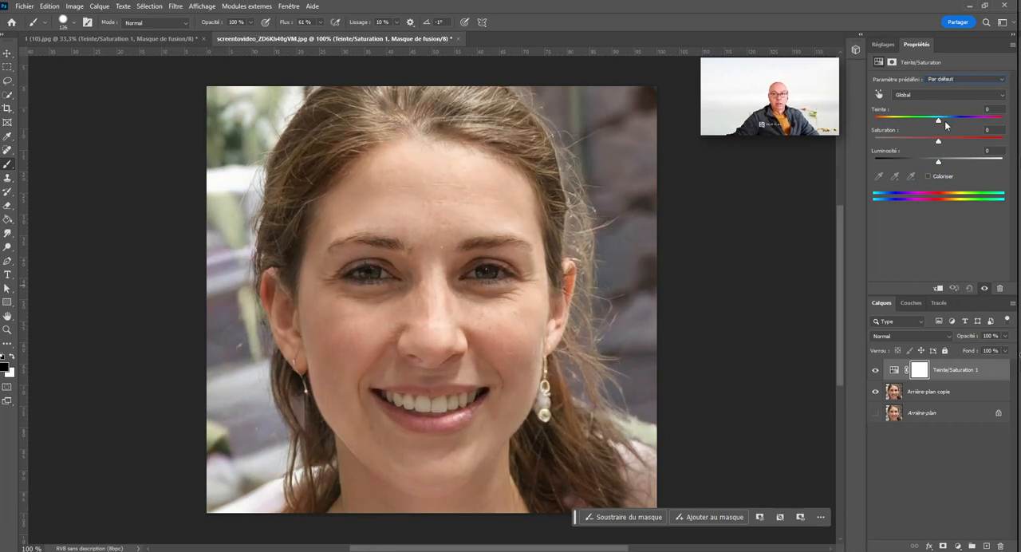
Step: Shift the portrait's hue to -55, and enable Coloriser with a green tint at hue 105
drag(942, 119, 910, 125)
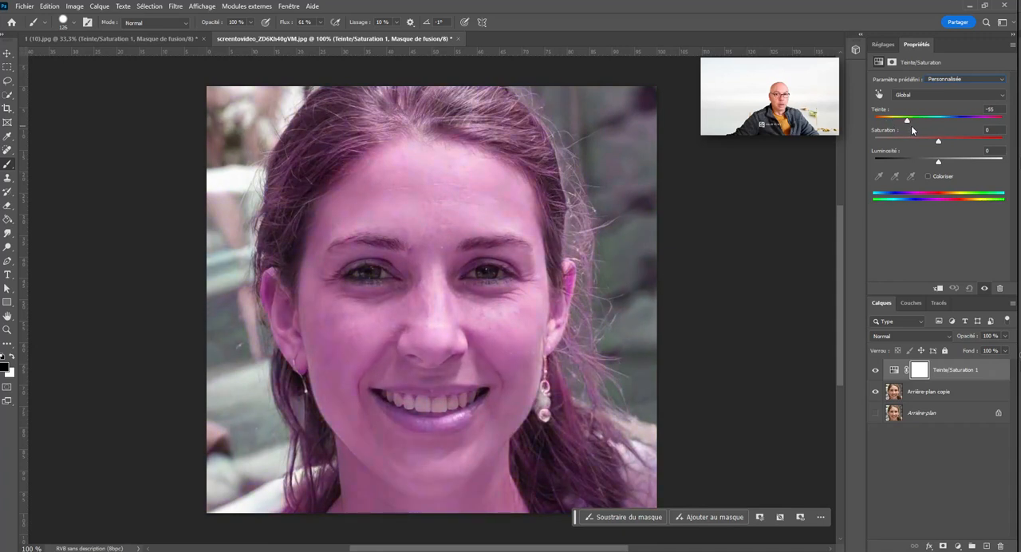
click(928, 176)
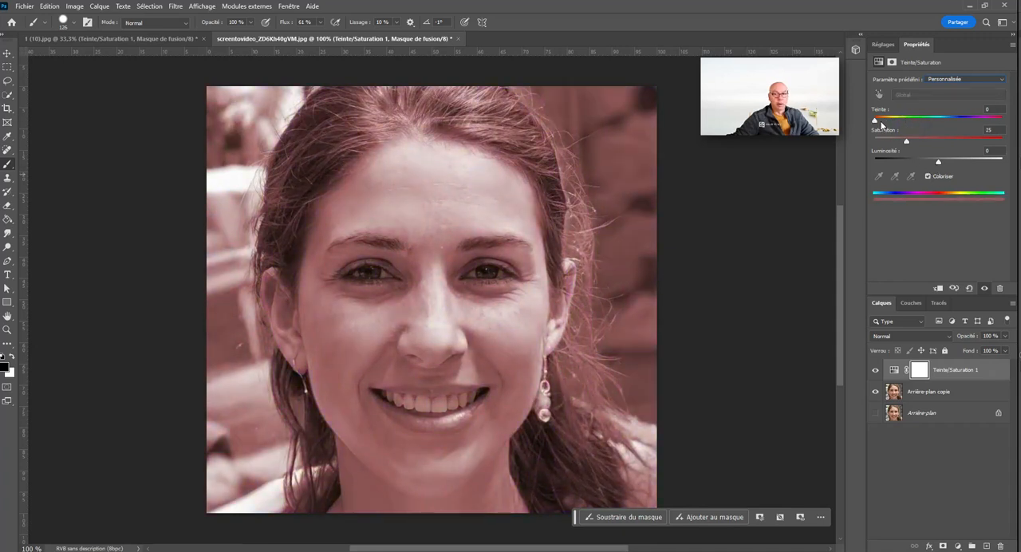
drag(883, 124, 1009, 131)
click(991, 125)
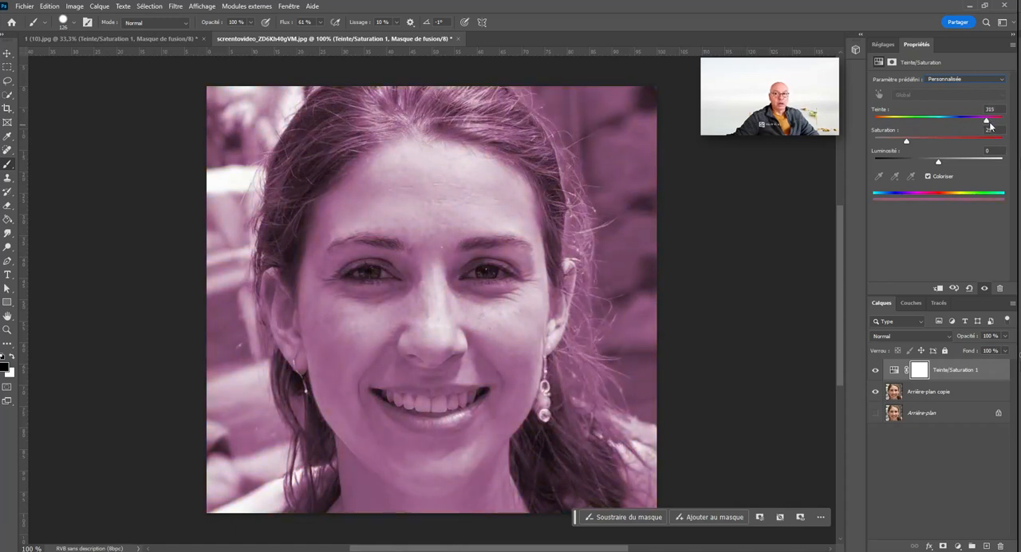
mouse_move(990, 122)
mouse_down()
mouse_move(1001, 122)
mouse_move(902, 118)
mouse_move(918, 120)
mouse_up()
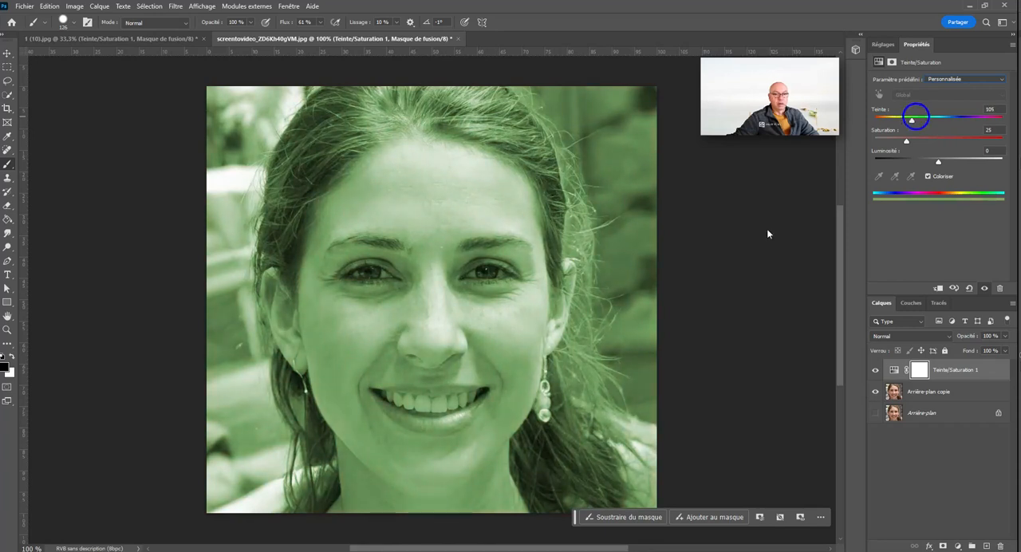
Step: Shift the hue to -127 with Coloriser disabled, and re-enable Coloriser to compare the two effects
click(929, 175)
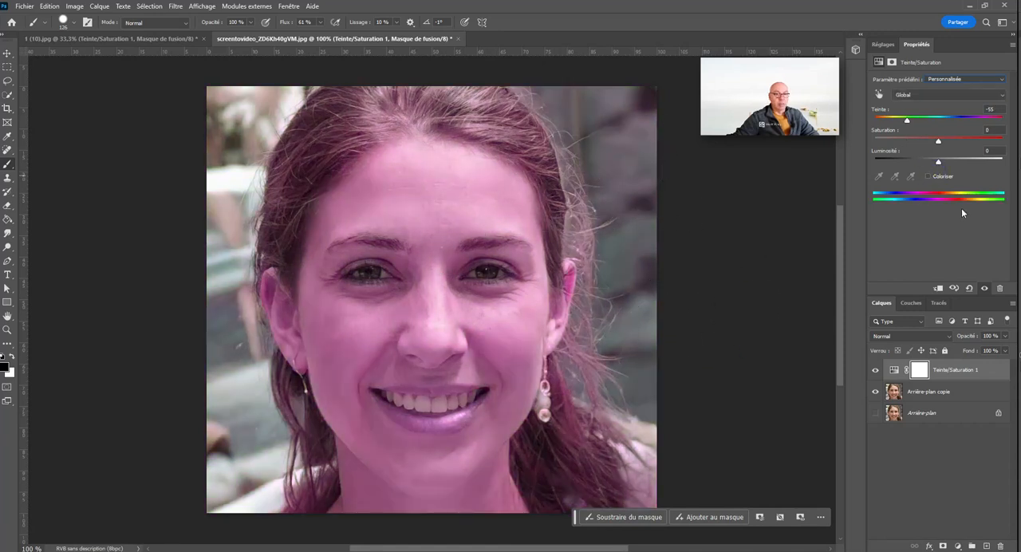
mouse_move(910, 120)
mouse_down()
mouse_move(885, 120)
mouse_move(1006, 126)
mouse_move(887, 120)
mouse_up()
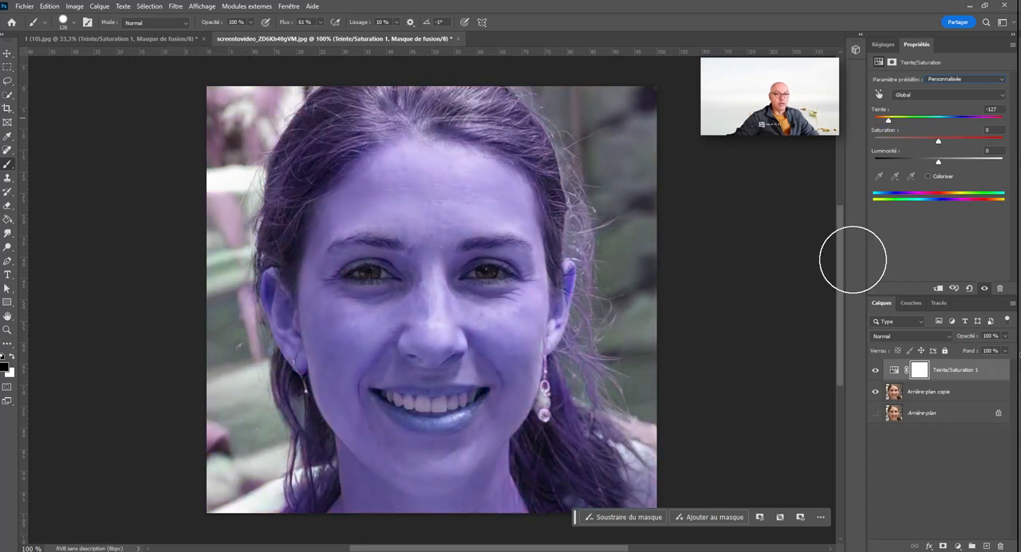
click(929, 176)
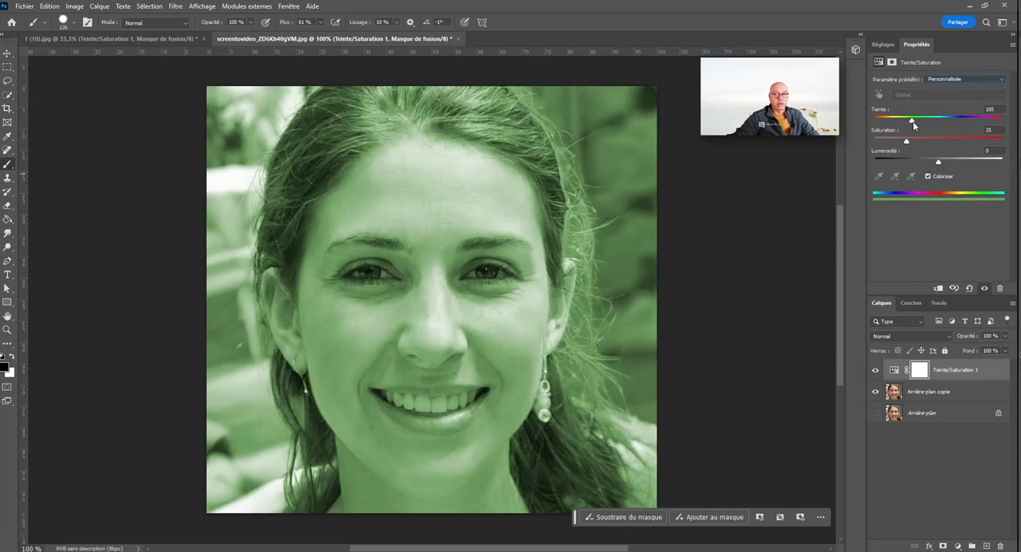
Step: Try other tints for the colorized portrait, and set the hue to 101 and the saturation to 18
drag(916, 124, 983, 150)
mouse_move(915, 122)
mouse_down()
mouse_move(882, 123)
mouse_move(988, 124)
mouse_move(904, 121)
mouse_up()
drag(979, 140, 897, 141)
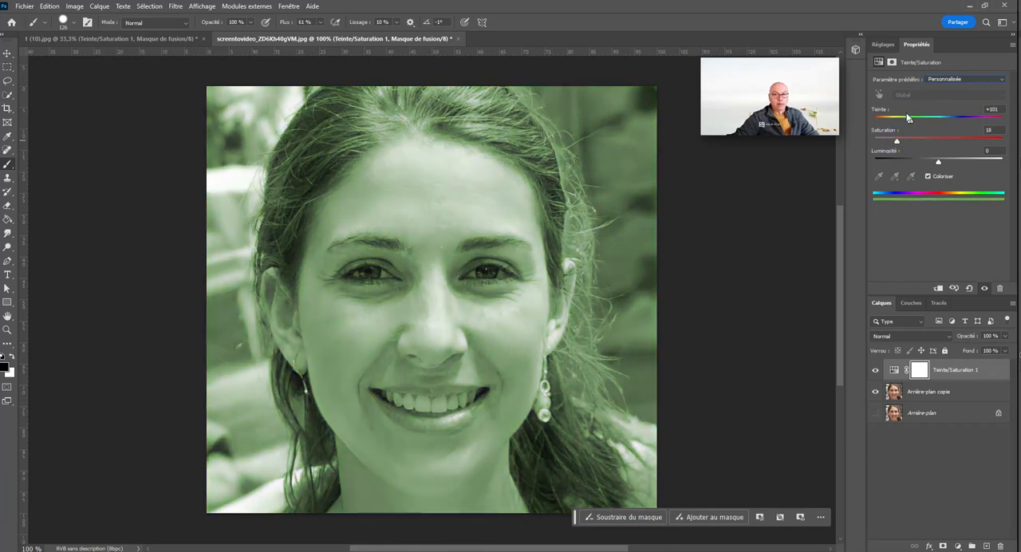